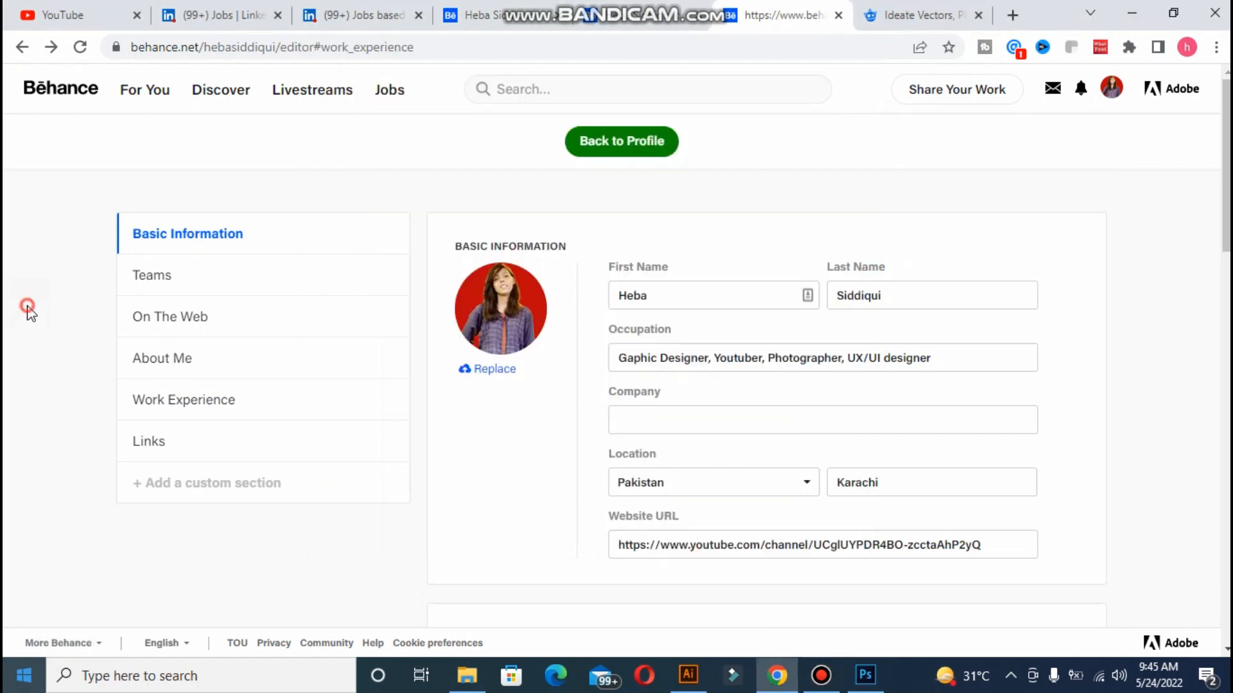
- Look through the profile editor's sections, from Basic Information through On The Web to Links
{"action": "scroll", "coordinate": [1092, 244], "scroll_direction": "down", "scroll_amount": 10}
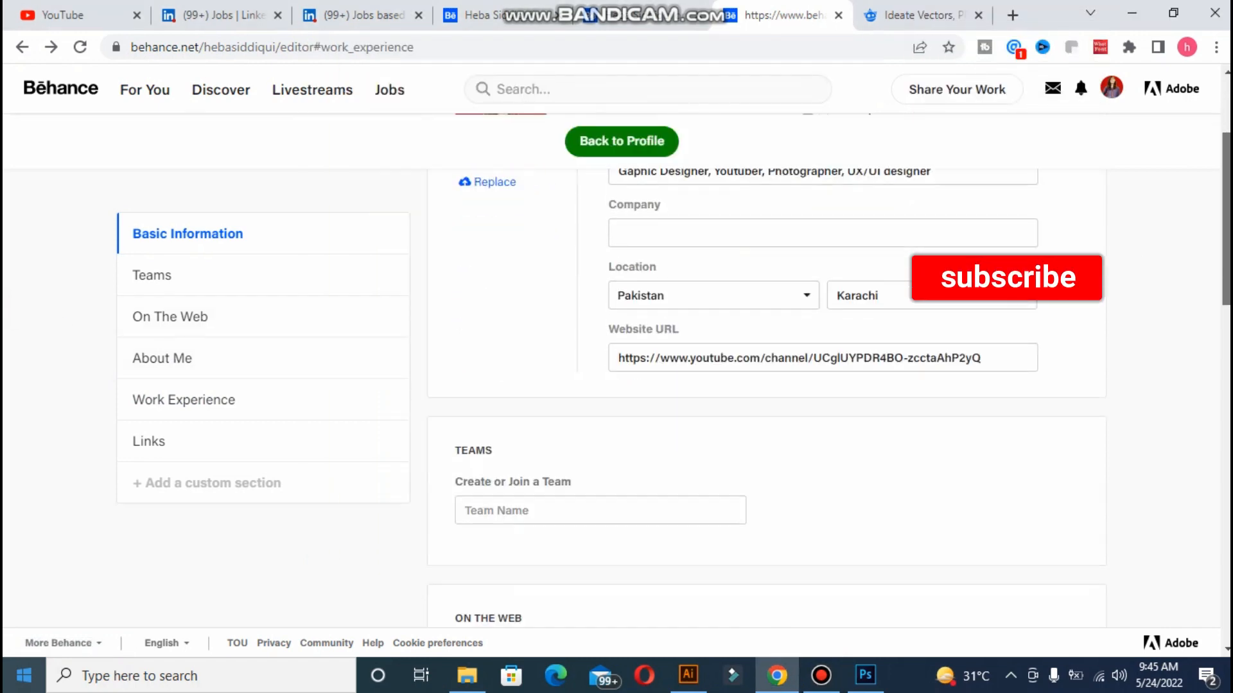
{"action": "scroll", "coordinate": [1048, 500], "scroll_direction": "down", "scroll_amount": 1}
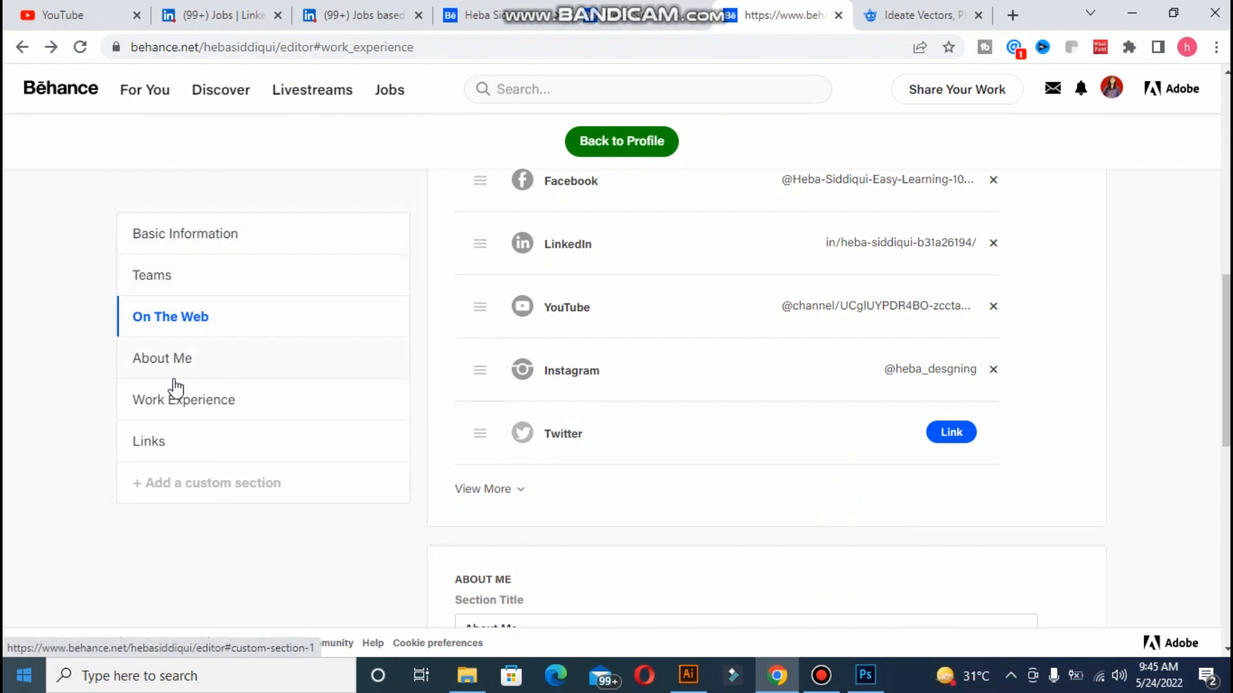
{"action": "left_click", "coordinate": [152, 435]}
{"action": "left_click_drag", "start_coordinate": [1226, 528], "coordinate": [1226, 139]}
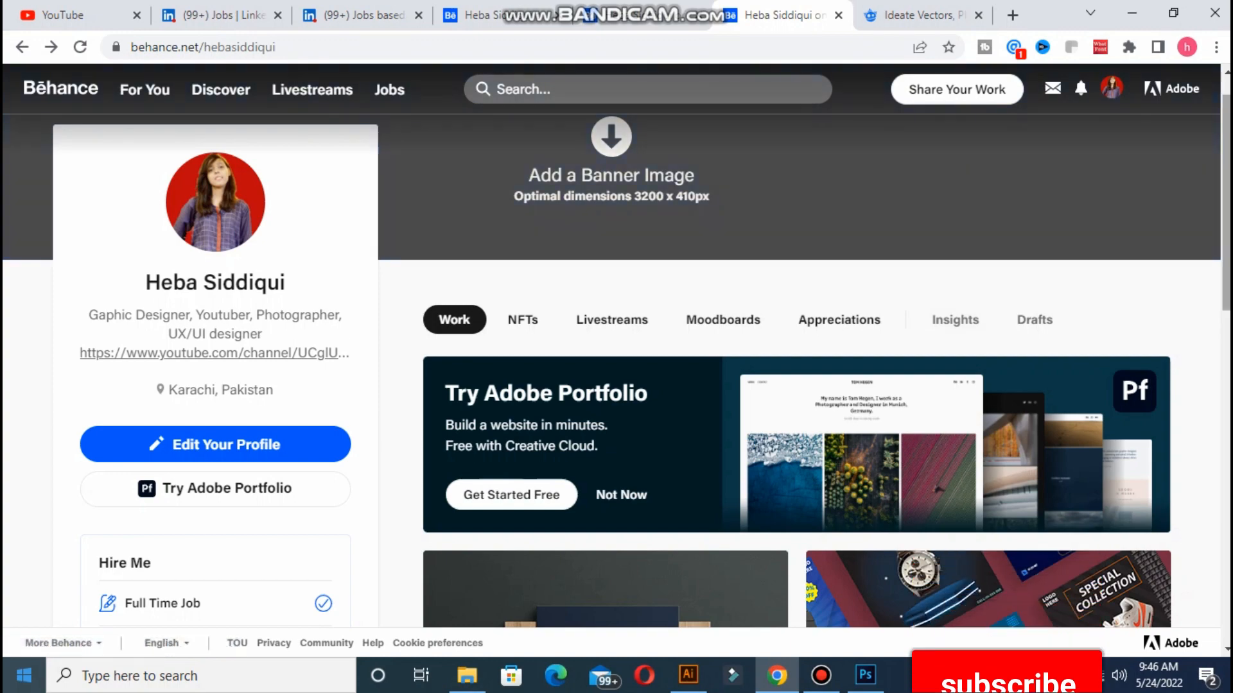
- Review the profile page's projects and personal details, and check its Drafts section
{"action": "scroll", "coordinate": [616, 370], "scroll_direction": "down", "scroll_amount": 10}
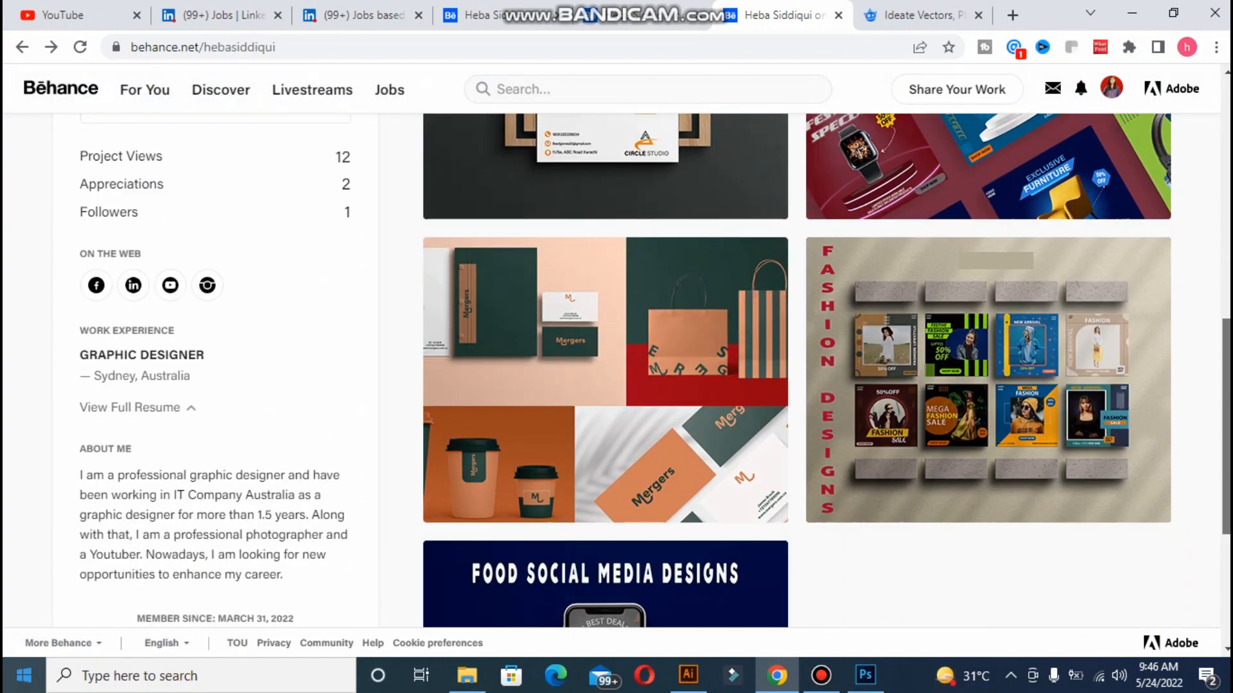
{"action": "scroll", "coordinate": [616, 370], "scroll_direction": "up", "scroll_amount": 10}
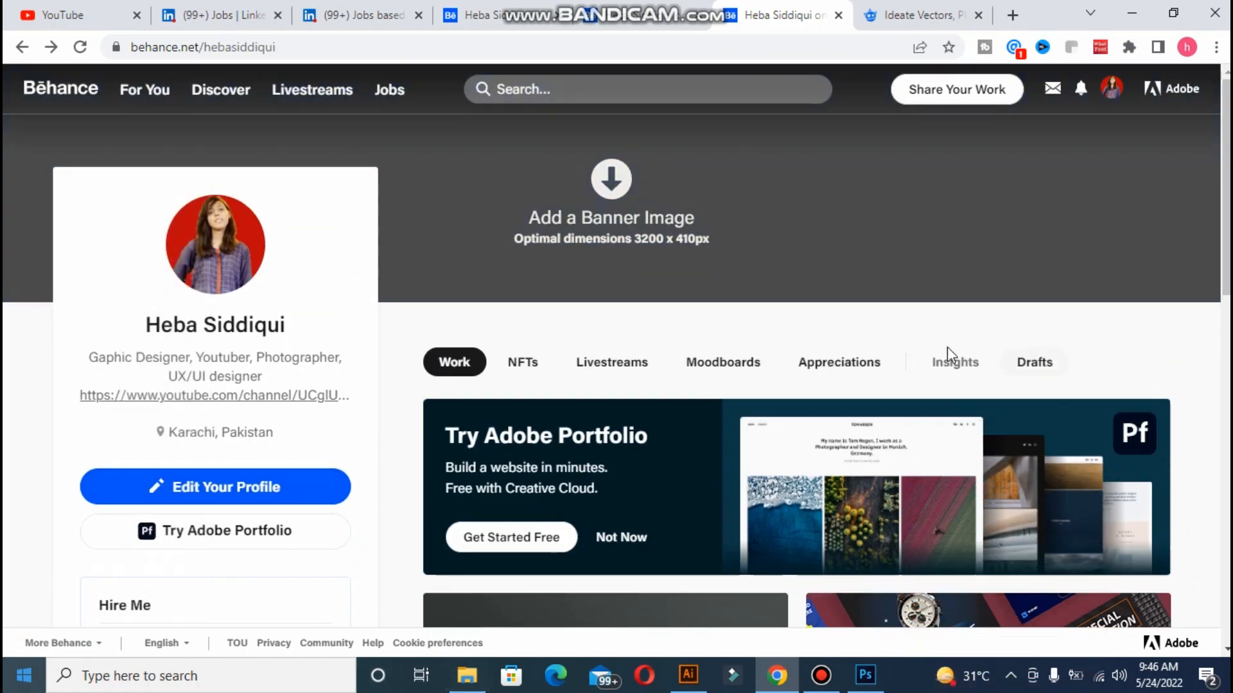
{"action": "left_click", "coordinate": [1037, 361]}
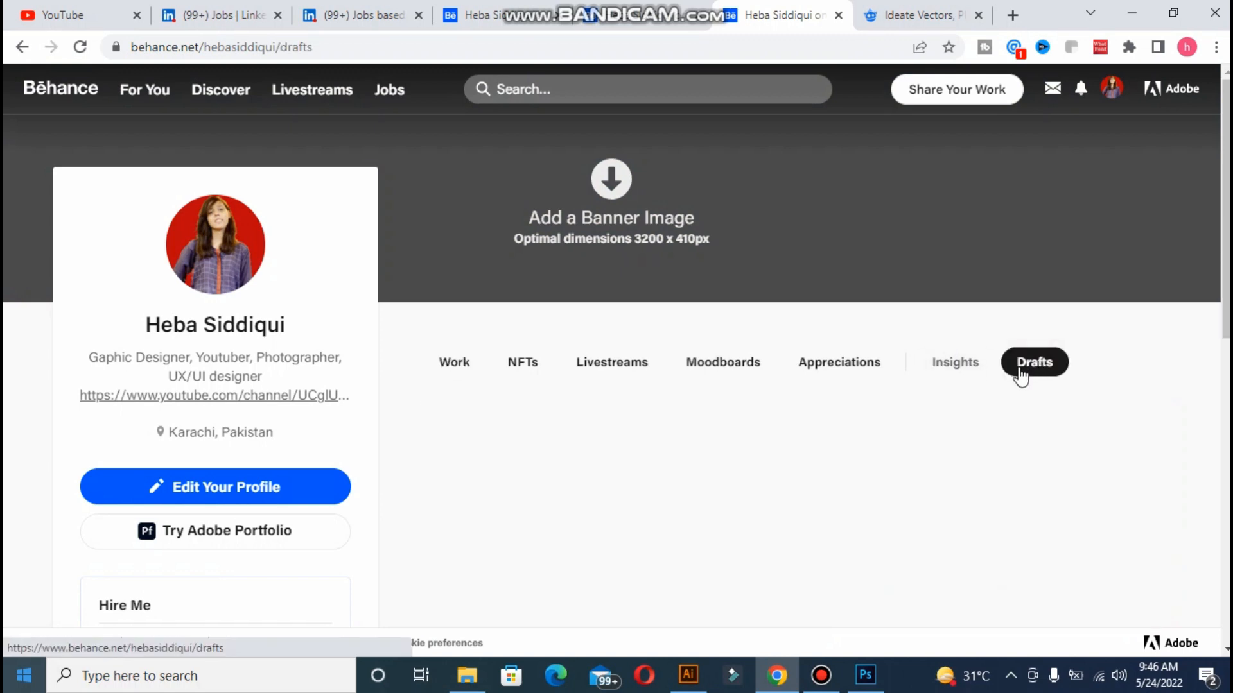
{"action": "scroll", "coordinate": [1219, 350], "scroll_direction": "down", "scroll_amount": 5}
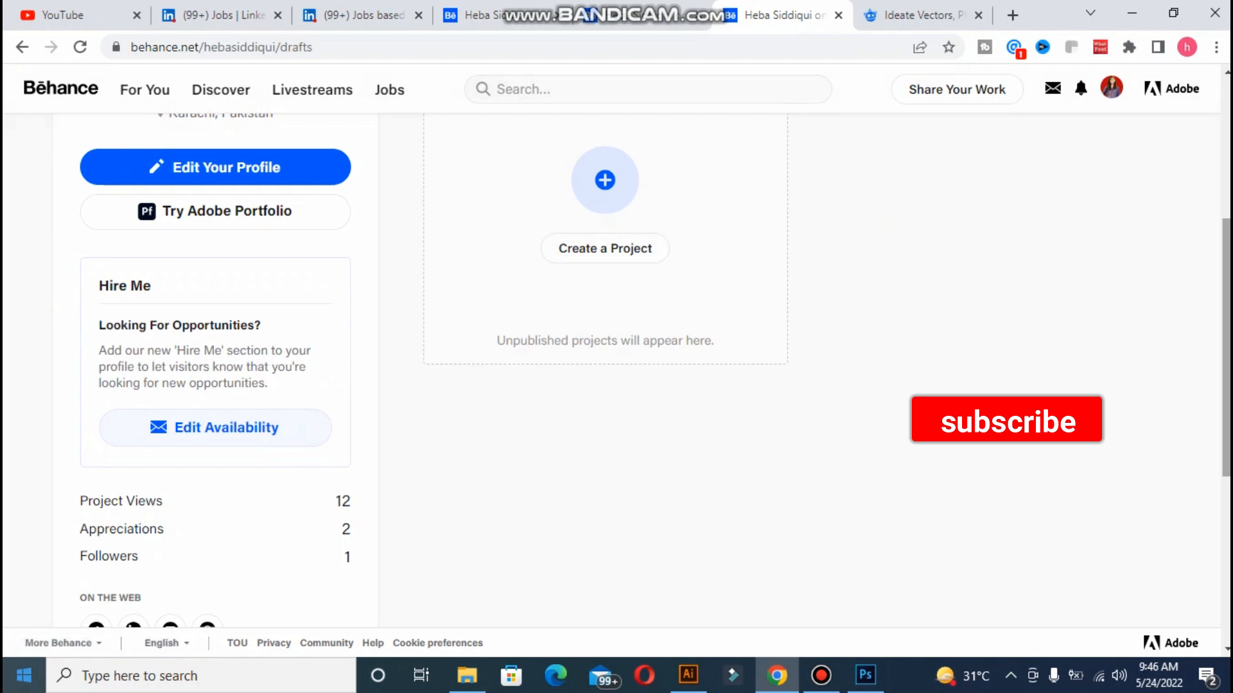
{"action": "scroll", "coordinate": [1215, 467], "scroll_direction": "up", "scroll_amount": 5}
{"action": "mouse_move", "coordinate": [931, 99]}
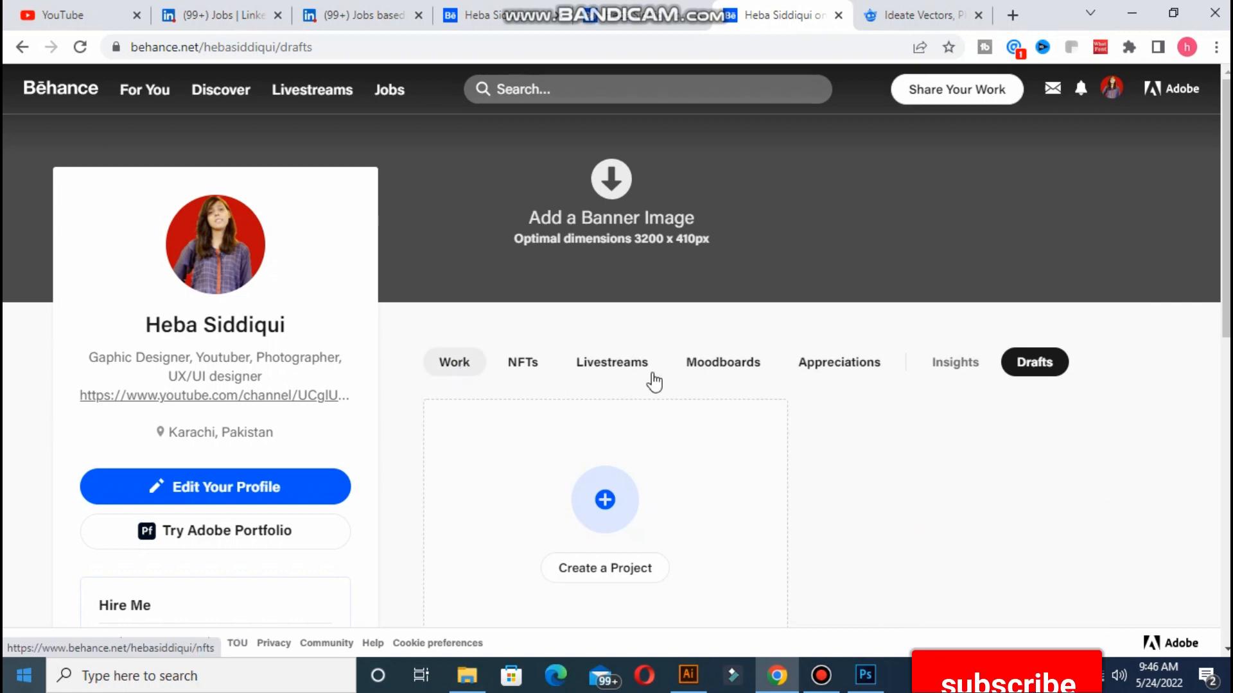
- Look through the published projects in the profile's Work section
{"action": "left_click", "coordinate": [460, 377]}
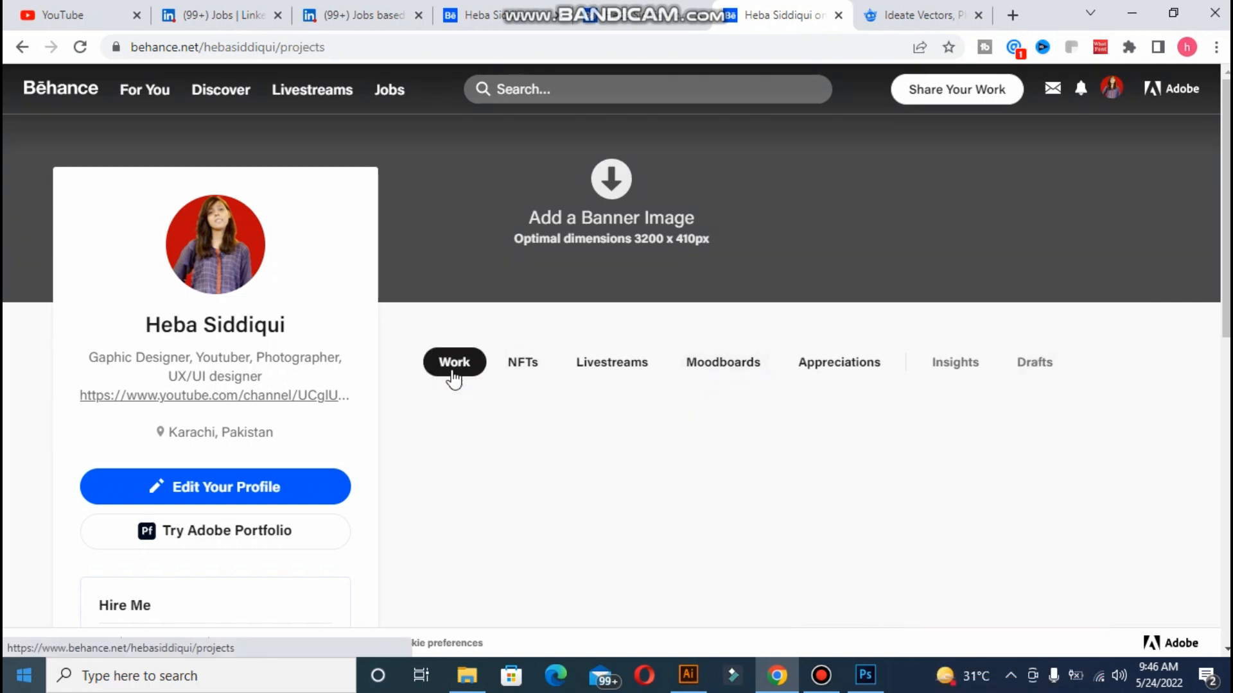
{"action": "scroll", "coordinate": [616, 347], "scroll_direction": "down", "scroll_amount": 15}
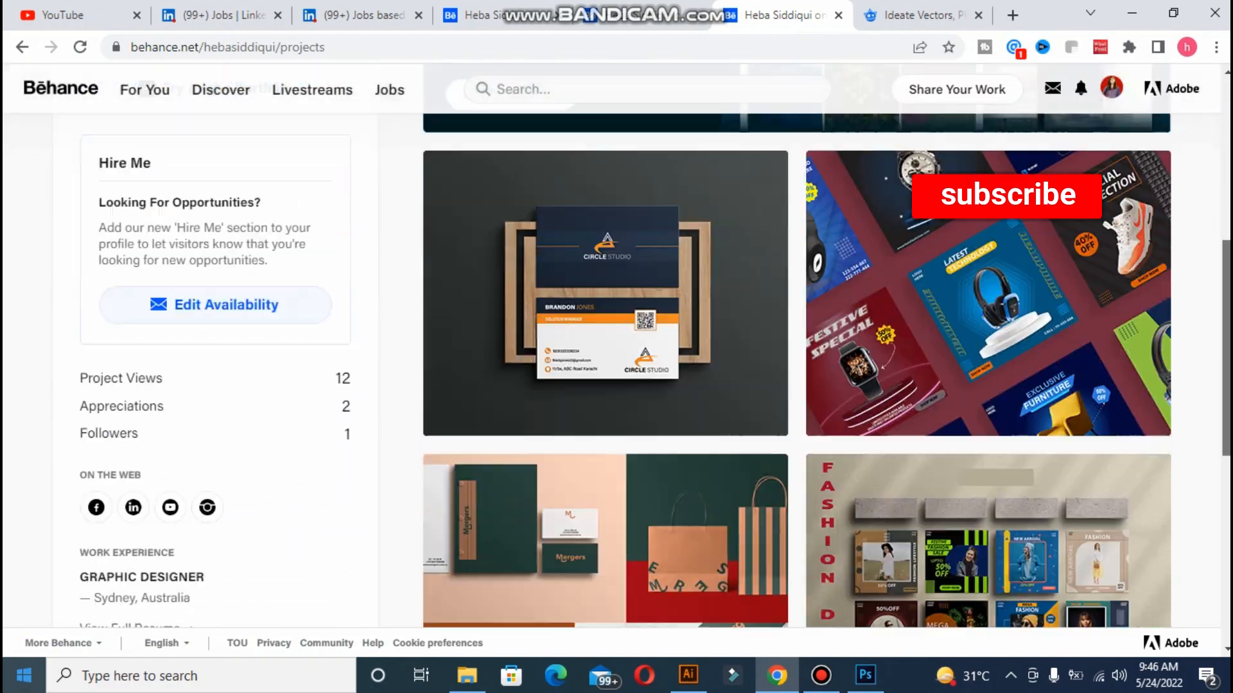
{"action": "scroll", "coordinate": [617, 347], "scroll_direction": "up", "scroll_amount": 11}
{"action": "scroll", "coordinate": [567, 366], "scroll_direction": "up", "scroll_amount": 4}
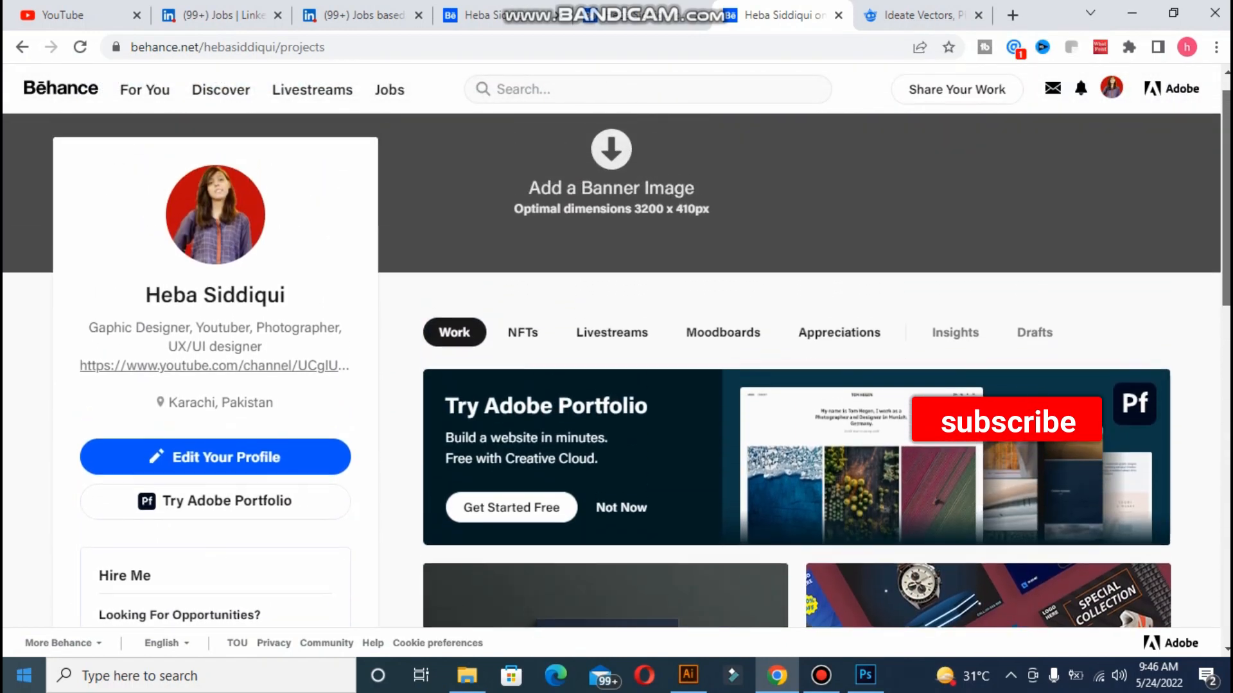
- View the profile's NFTs section and its Livestreams section
{"action": "left_click", "coordinate": [523, 348]}
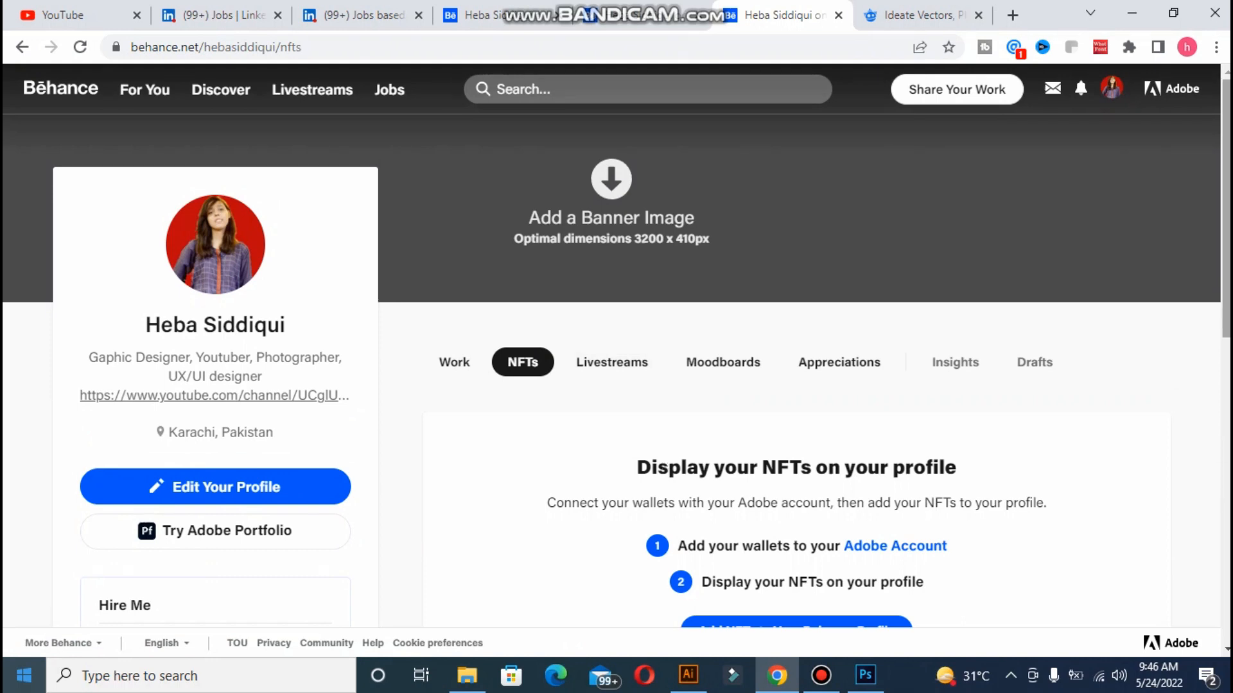
{"action": "scroll", "coordinate": [616, 347], "scroll_direction": "down", "scroll_amount": 3}
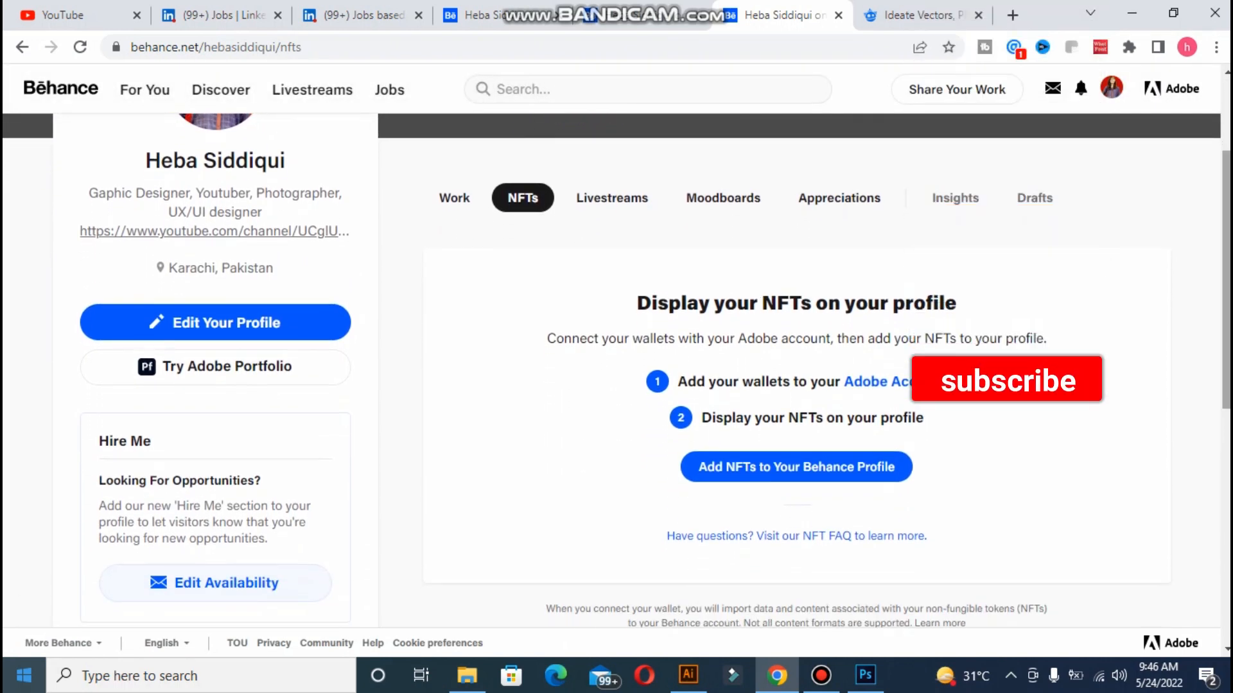
{"action": "left_click", "coordinate": [626, 216]}
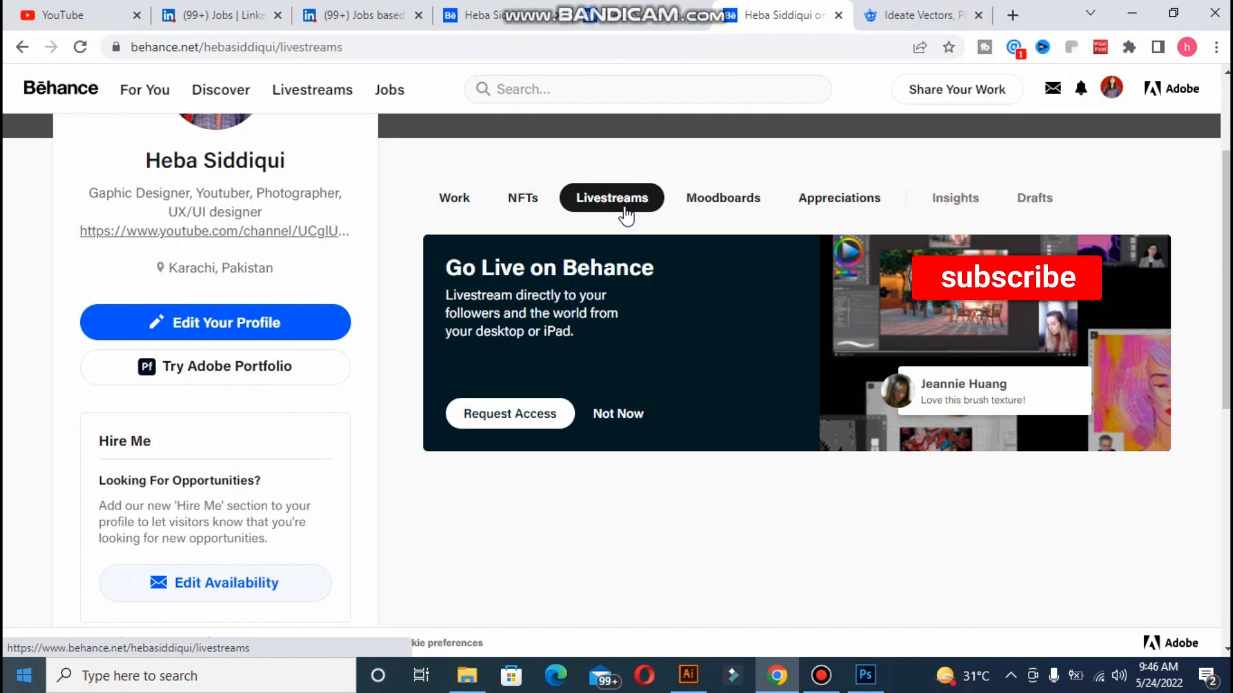
- Check the profile's Moodboards section and the projects listed under Appreciations
{"action": "left_click", "coordinate": [744, 200]}
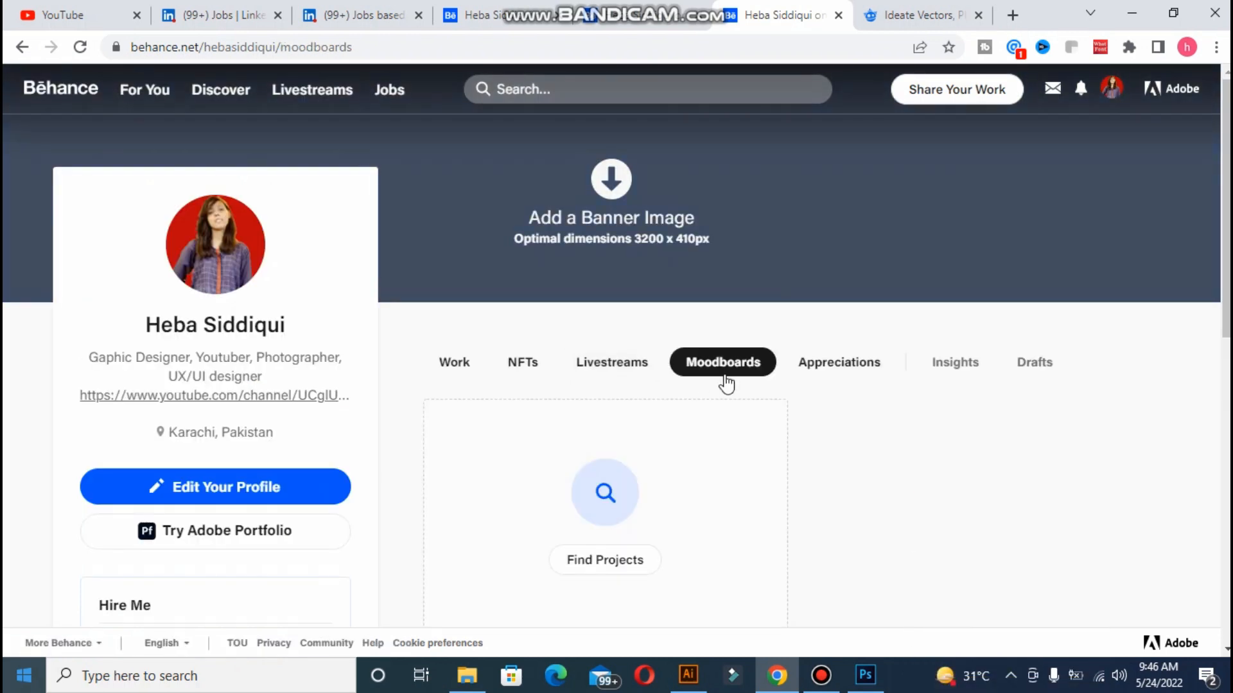
{"action": "scroll", "coordinate": [617, 346], "scroll_direction": "down", "scroll_amount": 6}
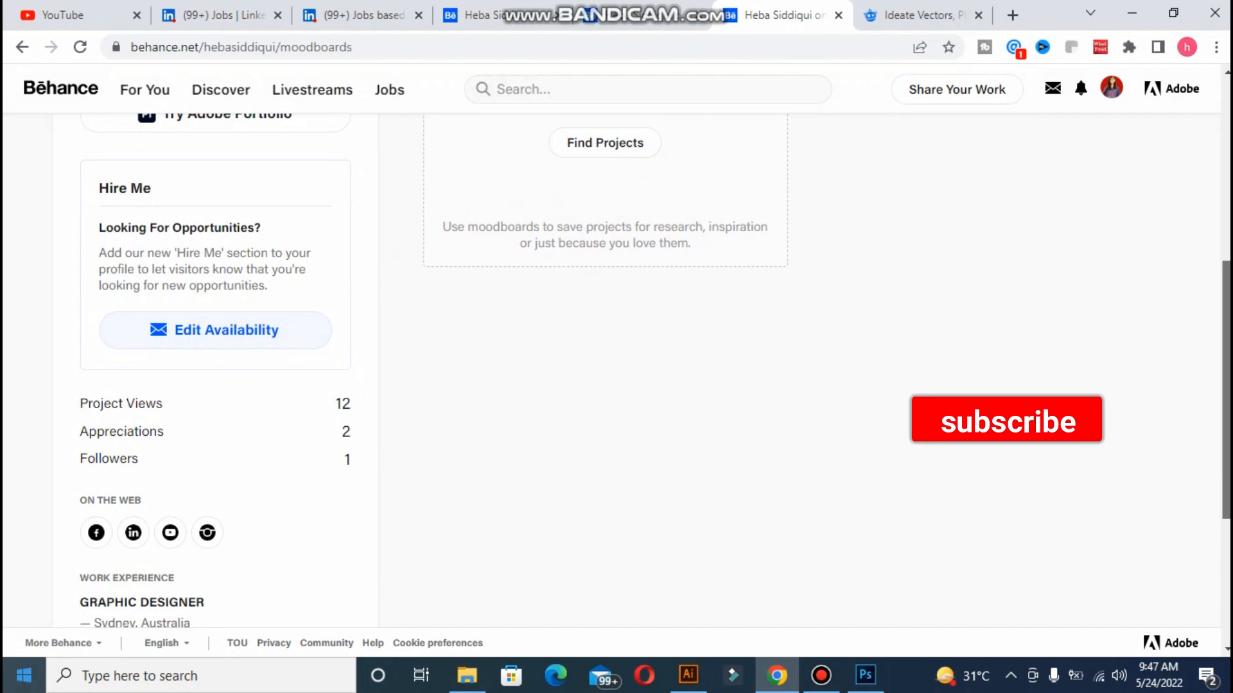
{"action": "scroll", "coordinate": [616, 347], "scroll_direction": "up", "scroll_amount": 5}
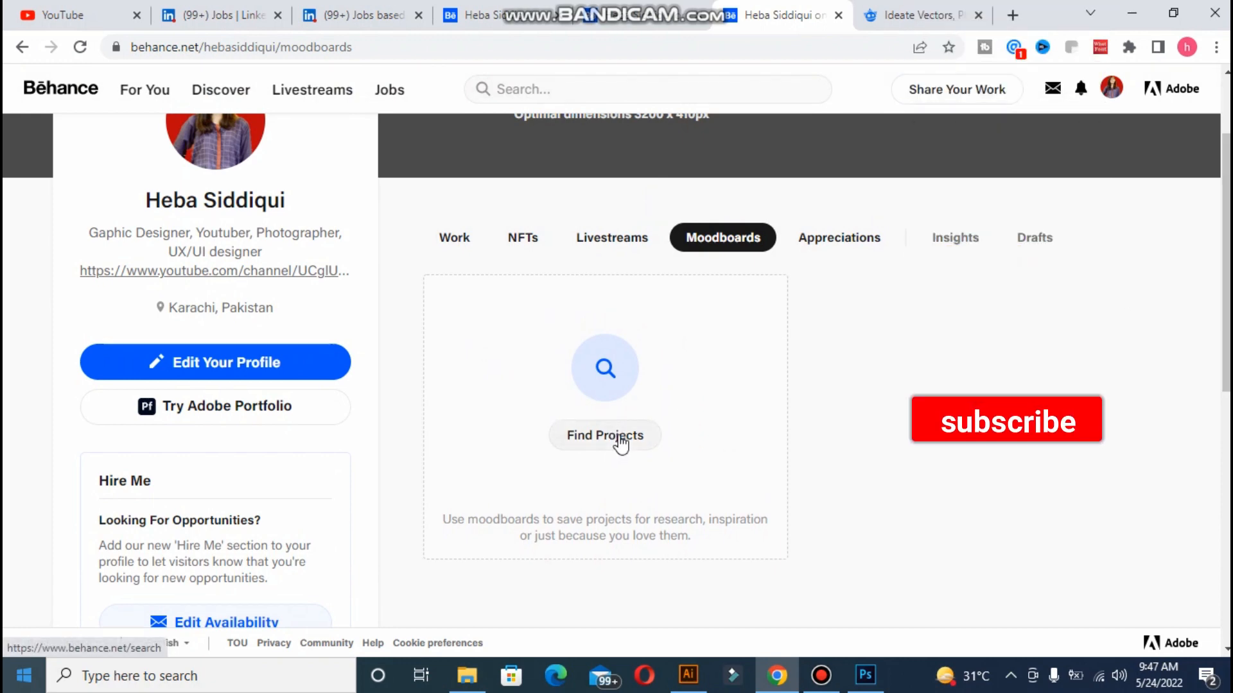
{"action": "left_click", "coordinate": [874, 241]}
{"action": "scroll", "coordinate": [802, 385], "scroll_direction": "down", "scroll_amount": 3}
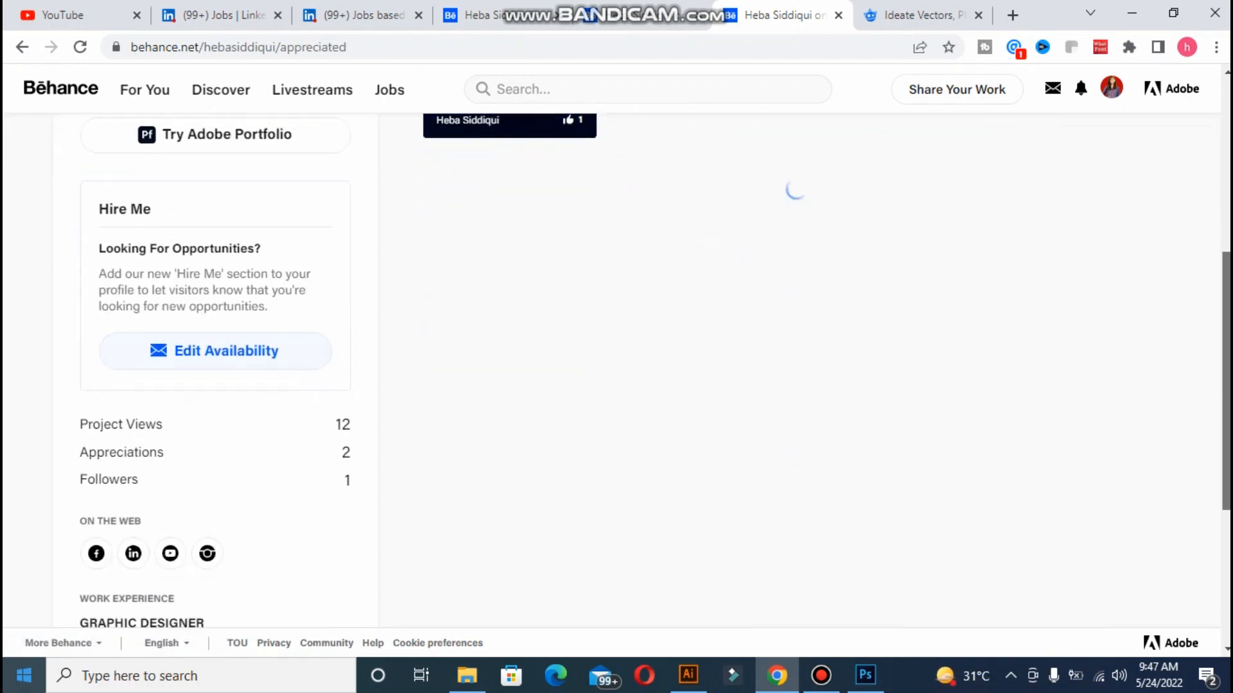
{"action": "scroll", "coordinate": [803, 385], "scroll_direction": "up", "scroll_amount": 3}
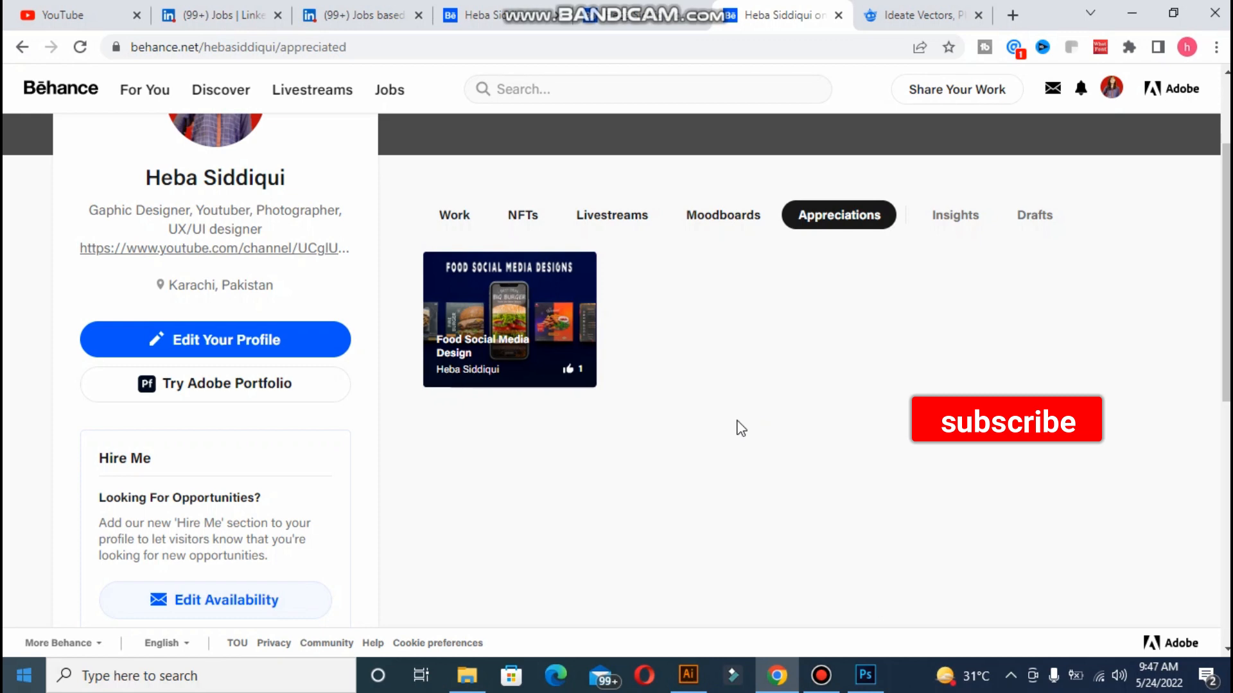
- Examine the profile's Insights: the all-time given and received statistics and this month's project views chart
{"action": "left_click", "coordinate": [942, 232]}
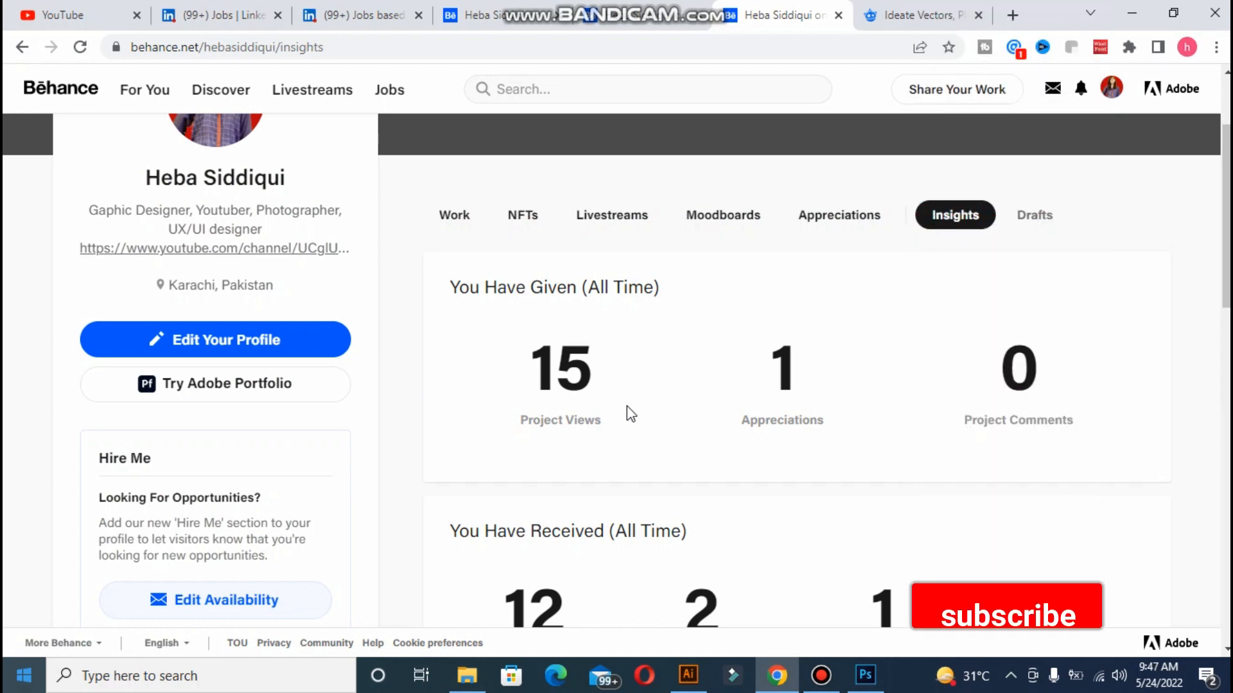
{"action": "scroll", "coordinate": [1211, 332], "scroll_direction": "down", "scroll_amount": 4}
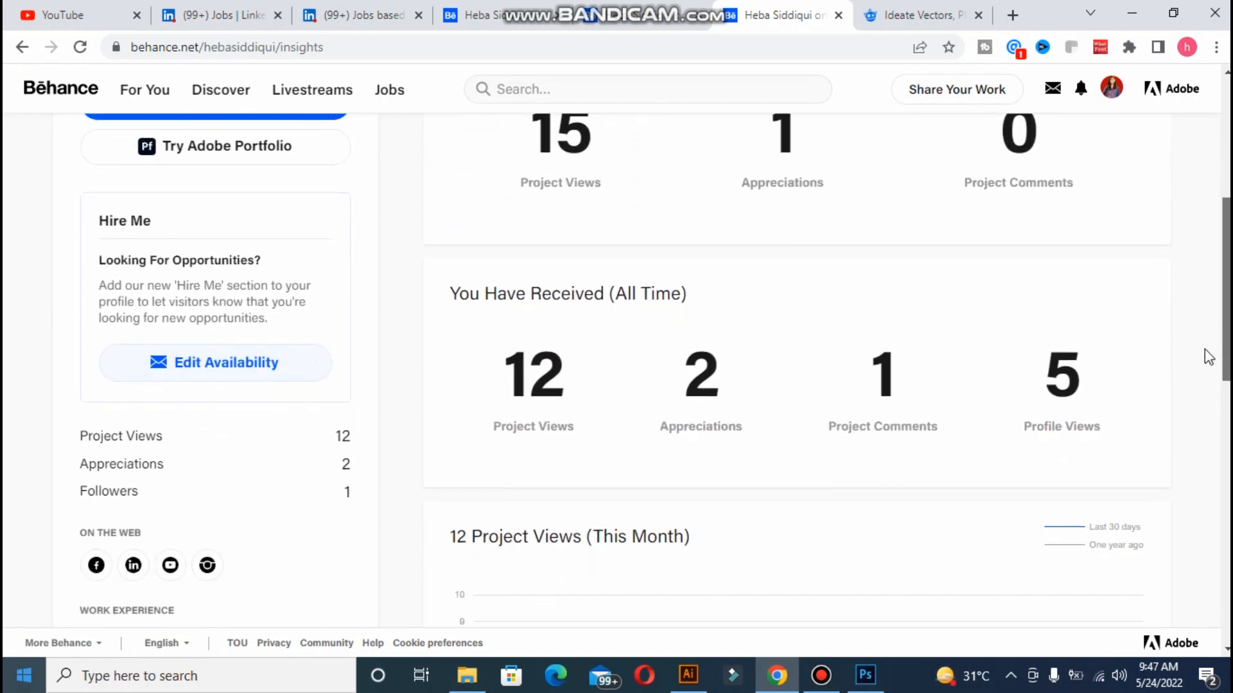
{"action": "scroll", "coordinate": [1209, 357], "scroll_direction": "down", "scroll_amount": 1}
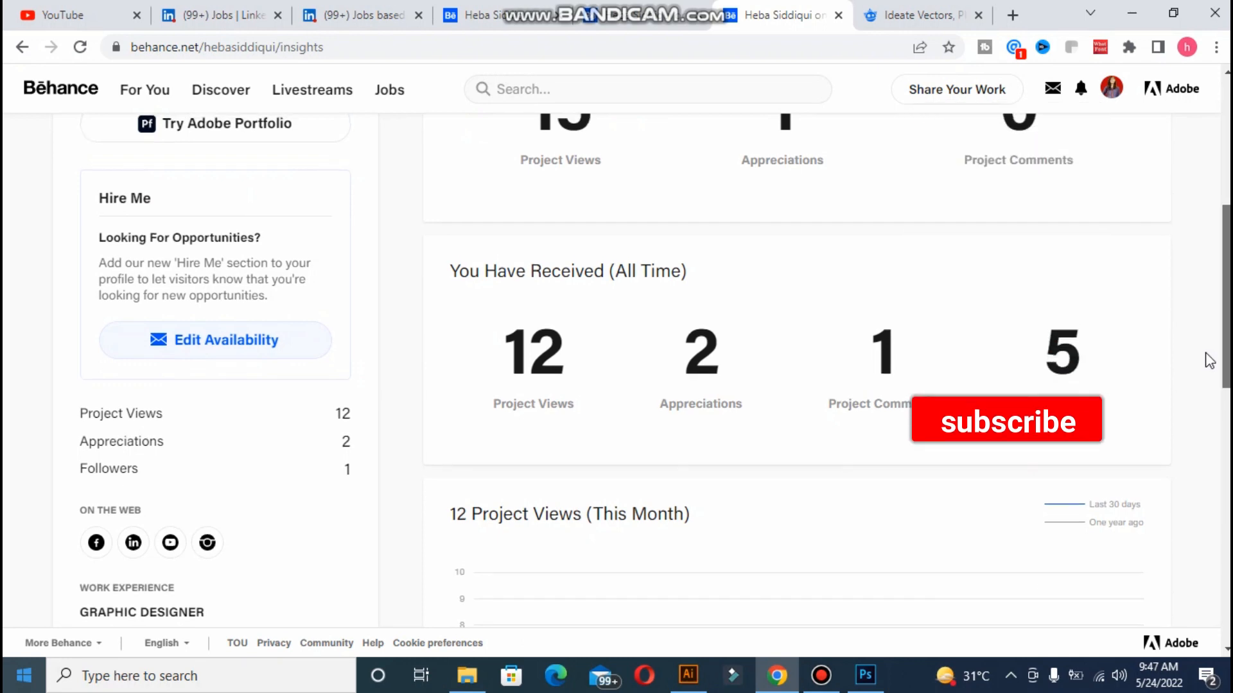
{"action": "scroll", "coordinate": [1209, 359], "scroll_direction": "up", "scroll_amount": 1}
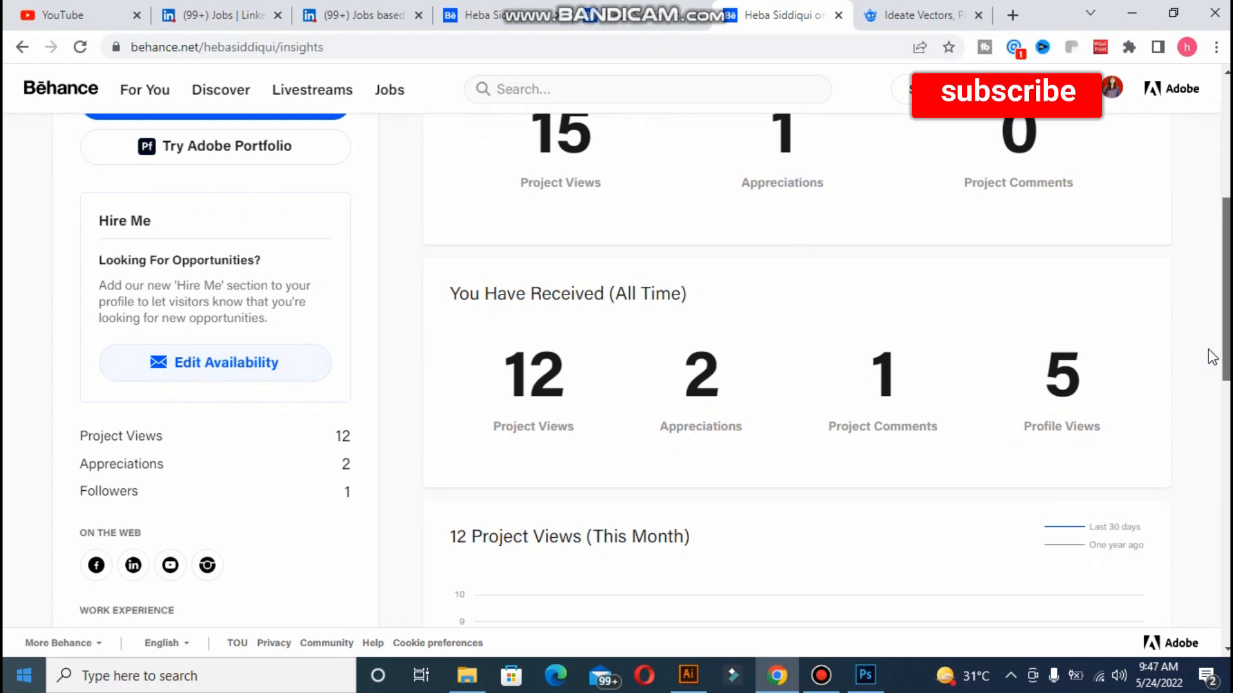
{"action": "scroll", "coordinate": [1220, 435], "scroll_direction": "down", "scroll_amount": 5}
{"action": "scroll", "coordinate": [1223, 436], "scroll_direction": "up", "scroll_amount": 3}
{"action": "scroll", "coordinate": [1223, 436], "scroll_direction": "down", "scroll_amount": 5}
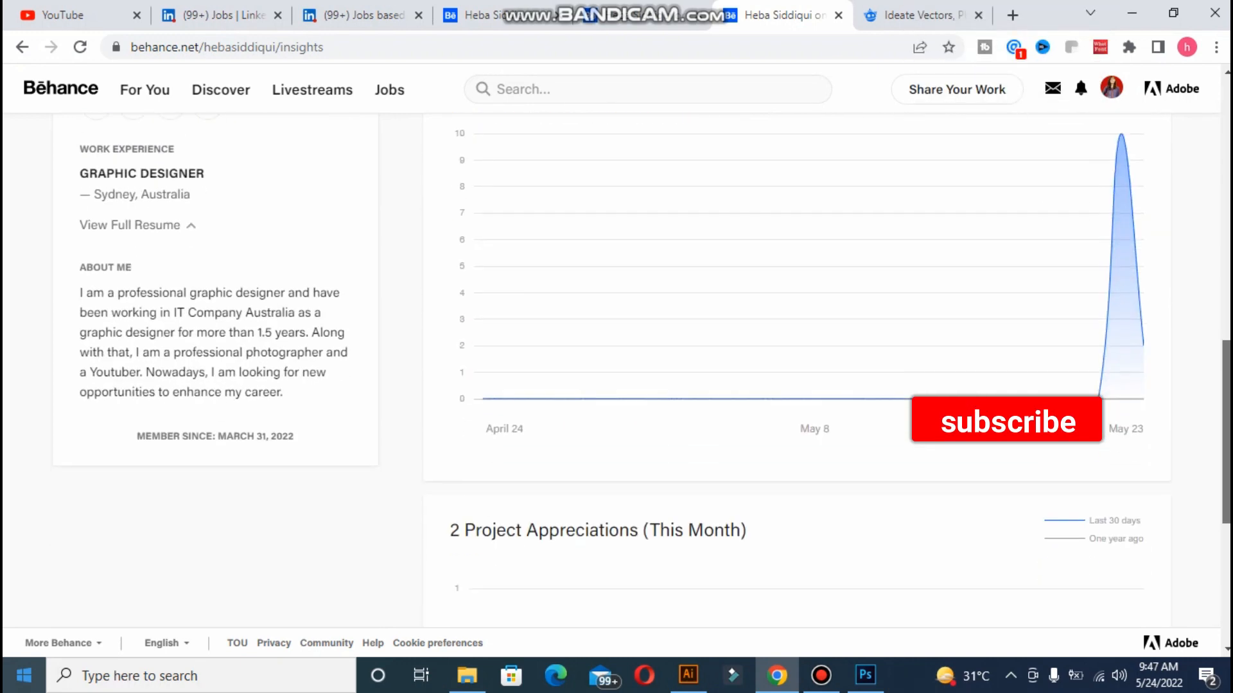
{"action": "scroll", "coordinate": [1224, 436], "scroll_direction": "up", "scroll_amount": 6}
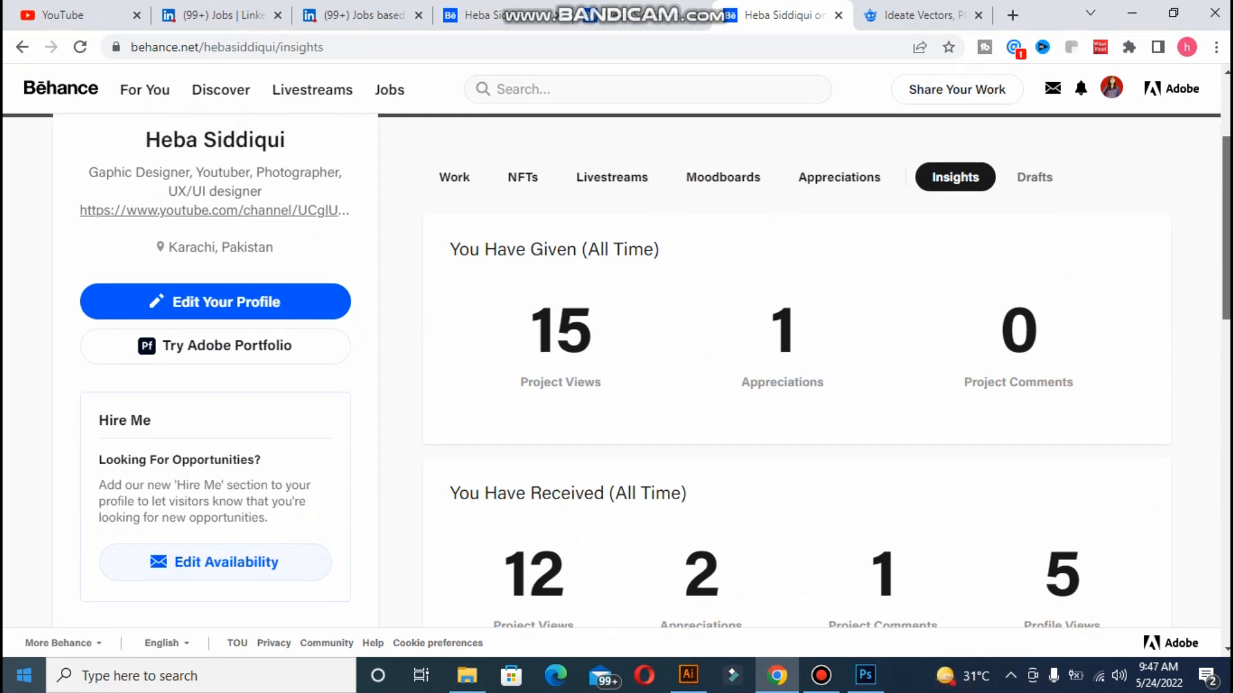
{"action": "scroll", "coordinate": [1224, 436], "scroll_direction": "up", "scroll_amount": 3}
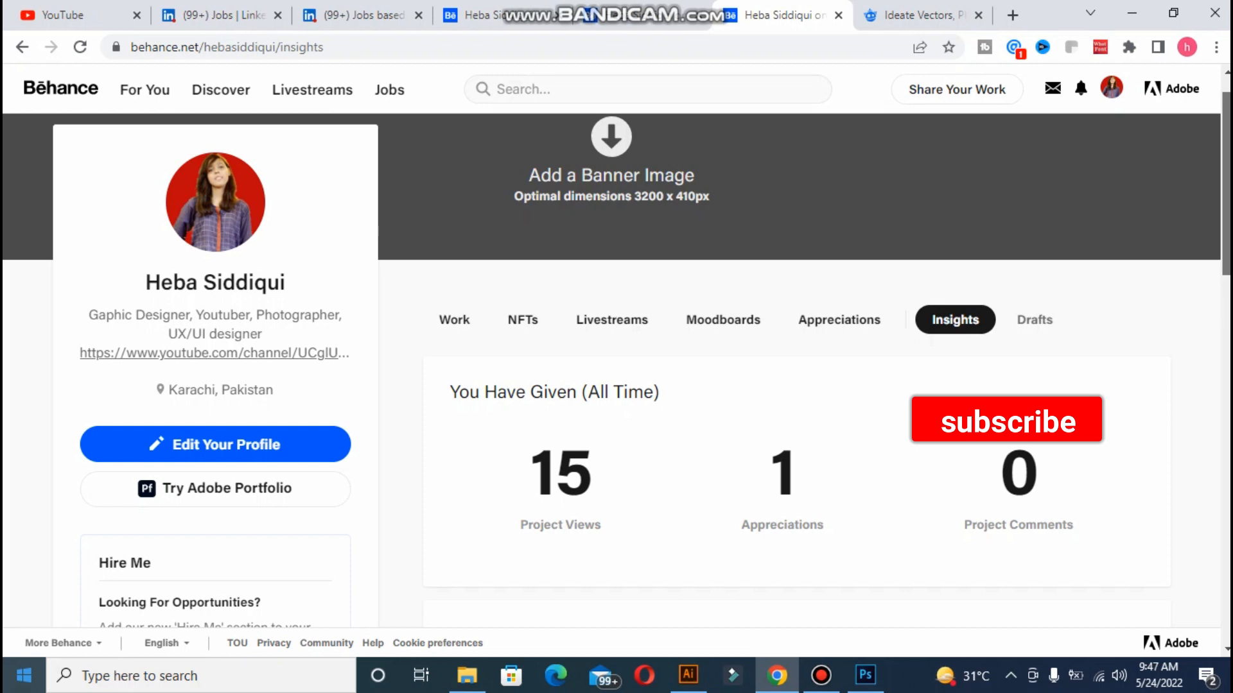
- Create a new project from the profile's Drafts section
{"action": "scroll", "coordinate": [1124, 324], "scroll_direction": "down", "scroll_amount": 1}
{"action": "left_click", "coordinate": [1013, 314]}
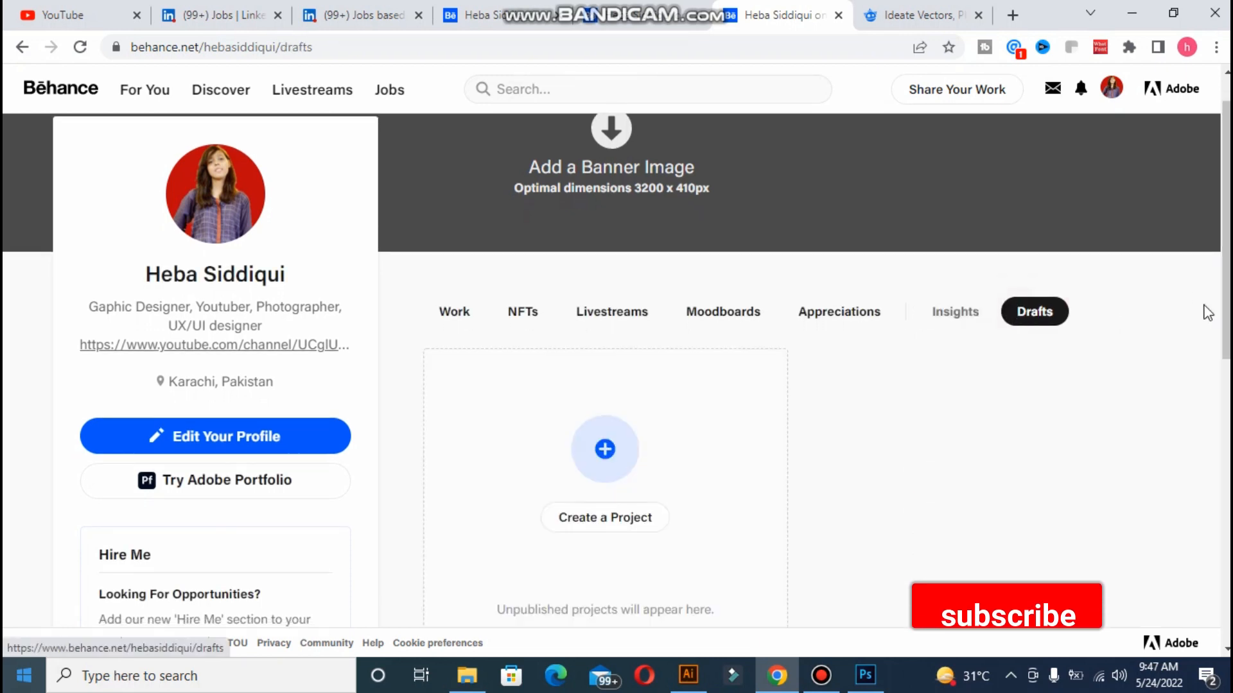
{"action": "scroll", "coordinate": [1203, 311], "scroll_direction": "down", "scroll_amount": 3}
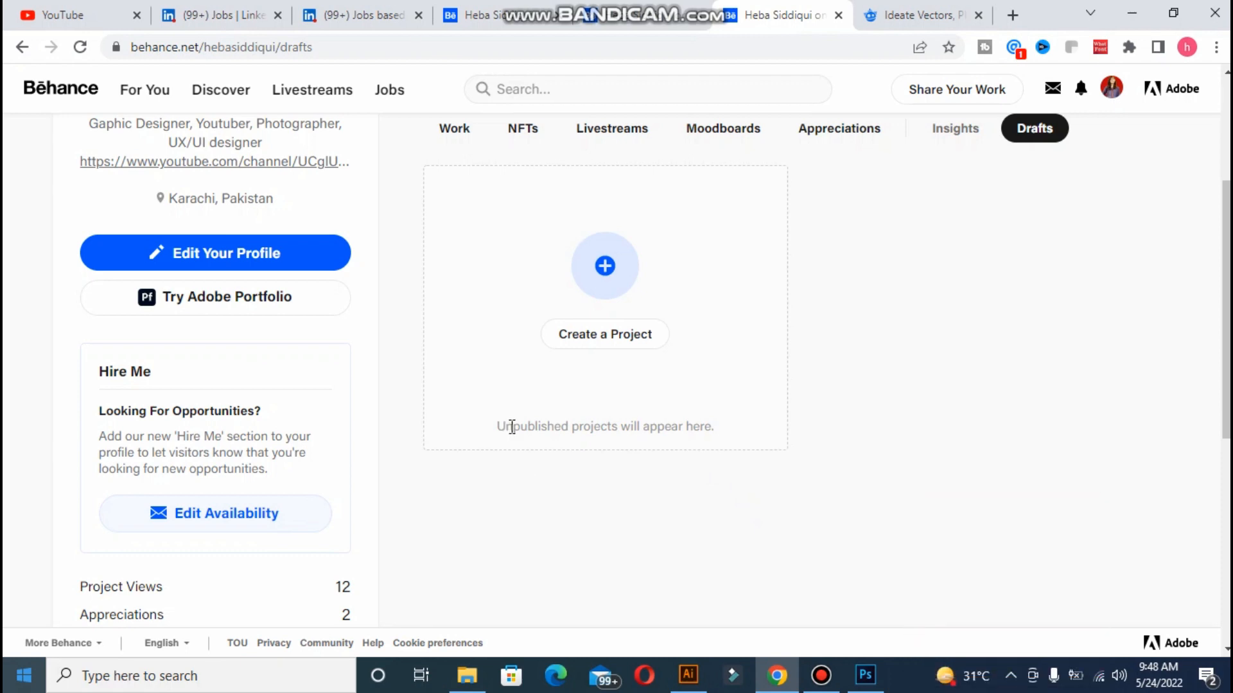
{"action": "left_click", "coordinate": [591, 339]}
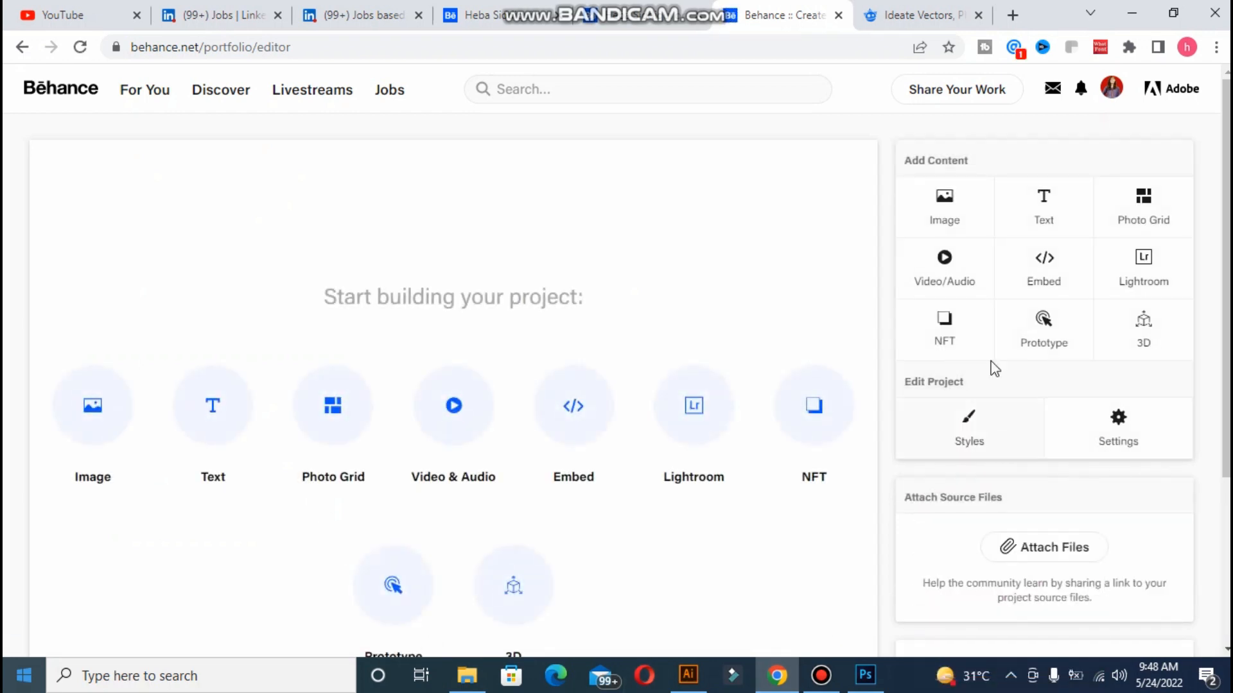
- Add the image BURGERS from the Desktop folder bandi video > PROMO to the new project
{"action": "left_click", "coordinate": [955, 198]}
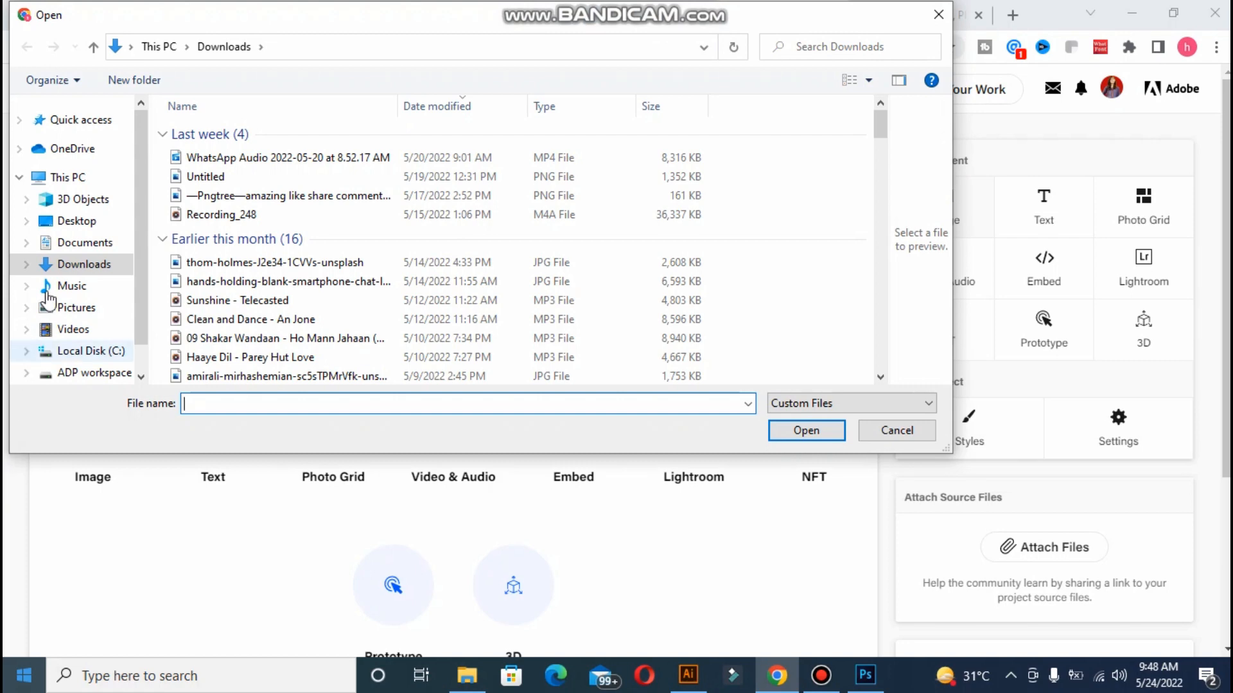
{"action": "left_click", "coordinate": [61, 226]}
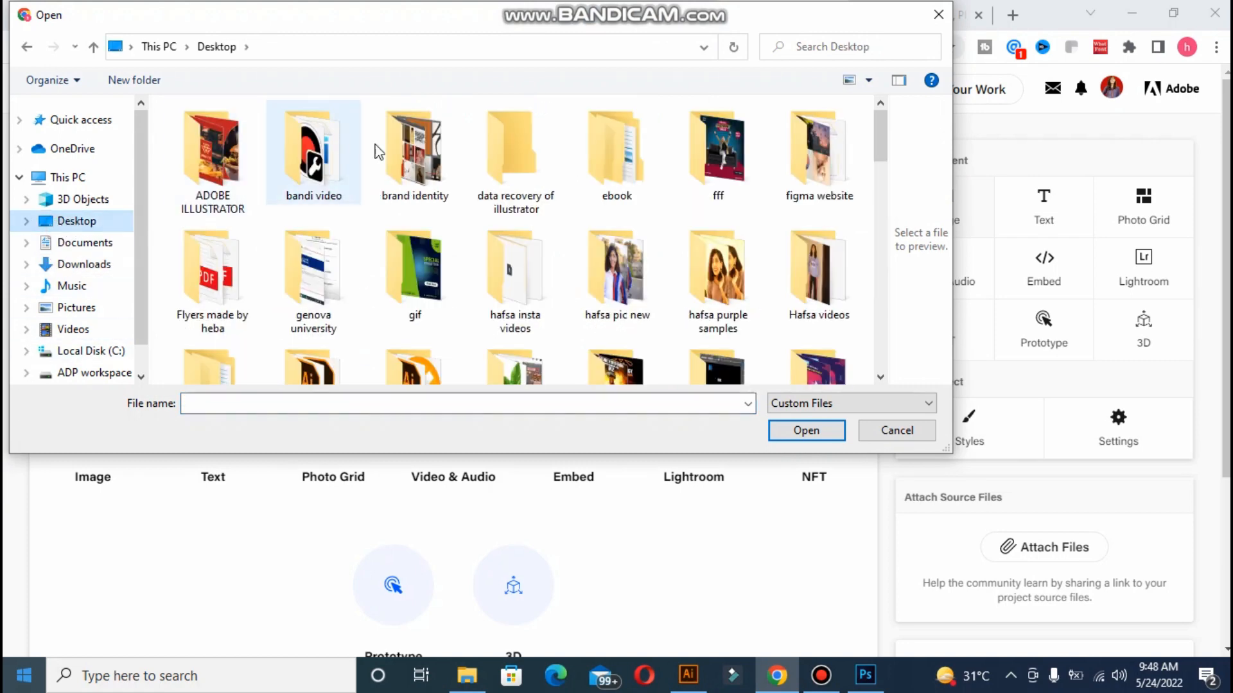
{"action": "left_click", "coordinate": [336, 142]}
{"action": "double_click", "coordinate": [337, 143]}
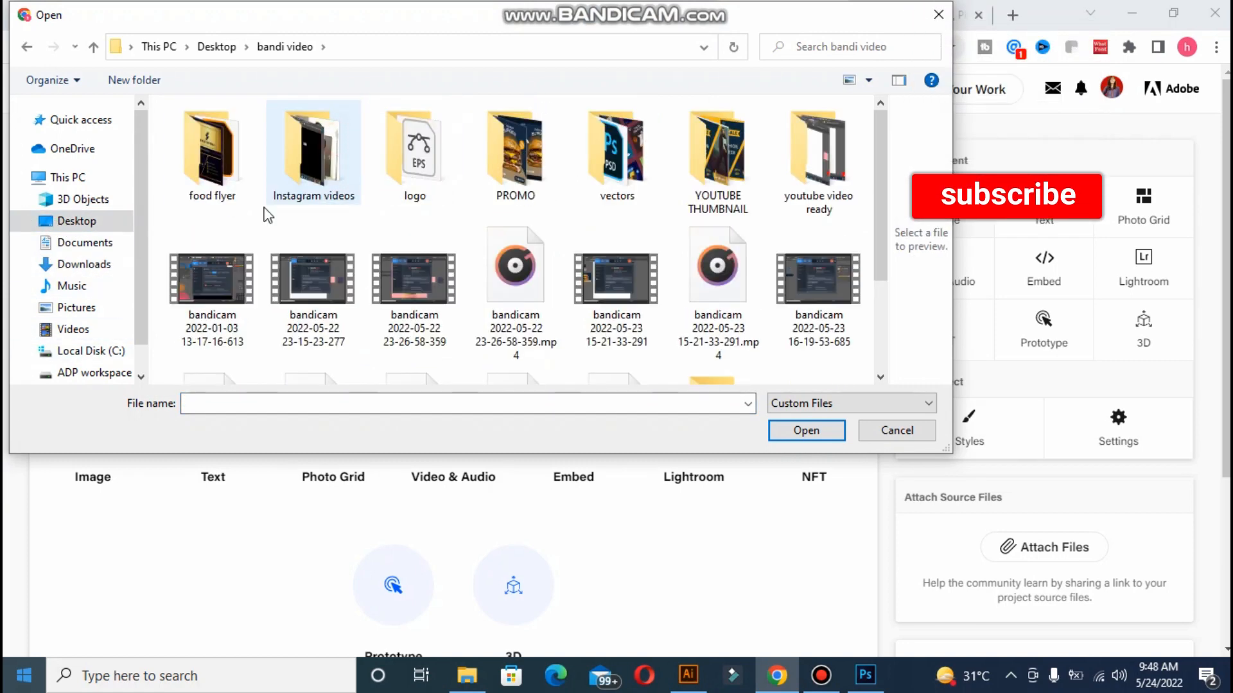
{"action": "double_click", "coordinate": [540, 191]}
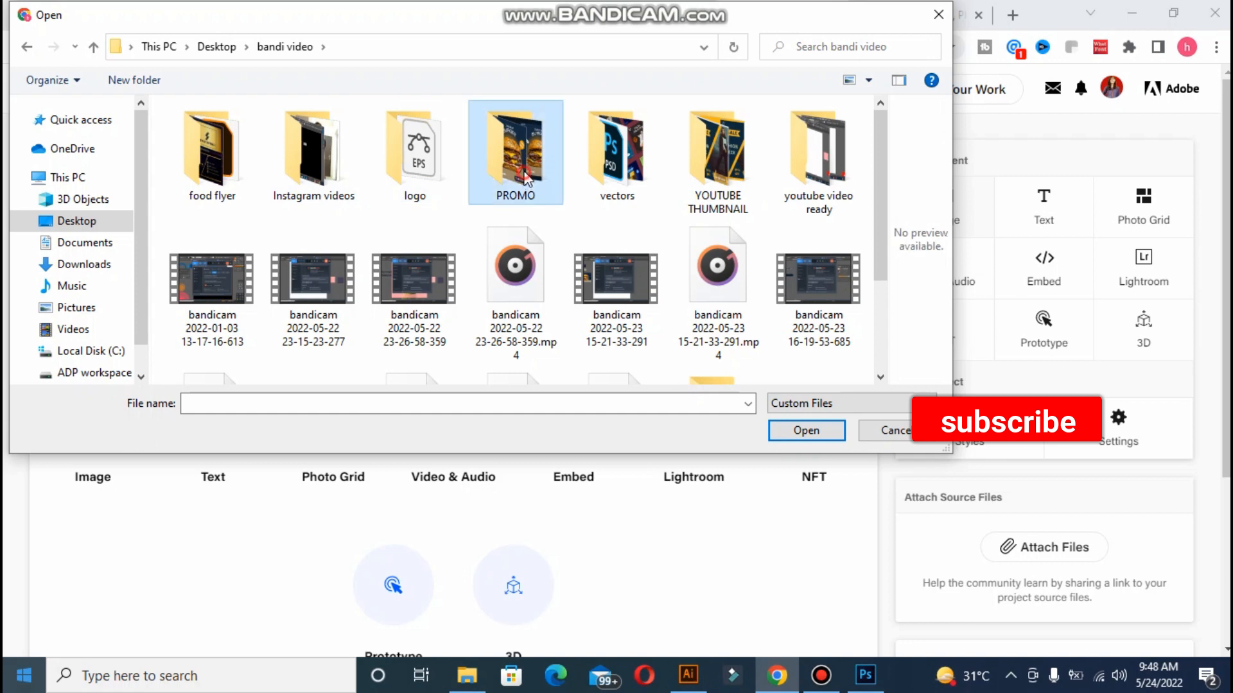
{"action": "mouse_move", "coordinate": [885, 124]}
{"action": "left_mouse_down"}
{"action": "mouse_move", "coordinate": [888, 192]}
{"action": "mouse_move", "coordinate": [891, 128]}
{"action": "left_mouse_up"}
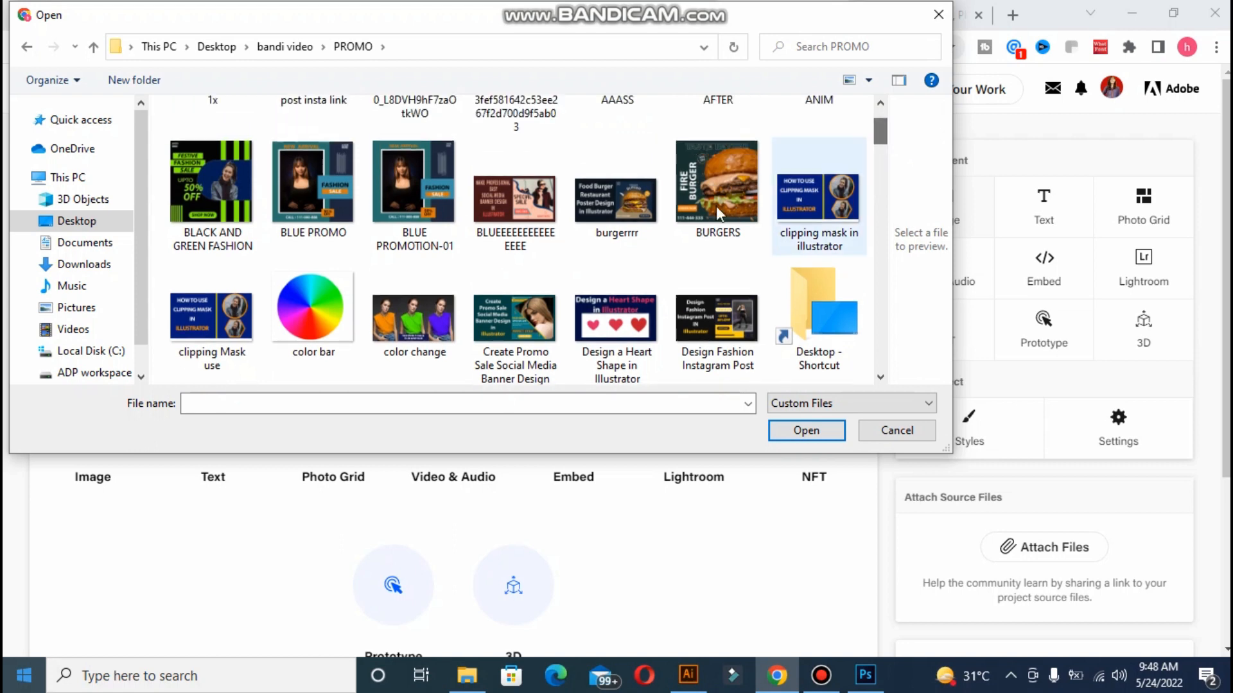
{"action": "left_click", "coordinate": [714, 183]}
{"action": "left_click", "coordinate": [786, 428]}
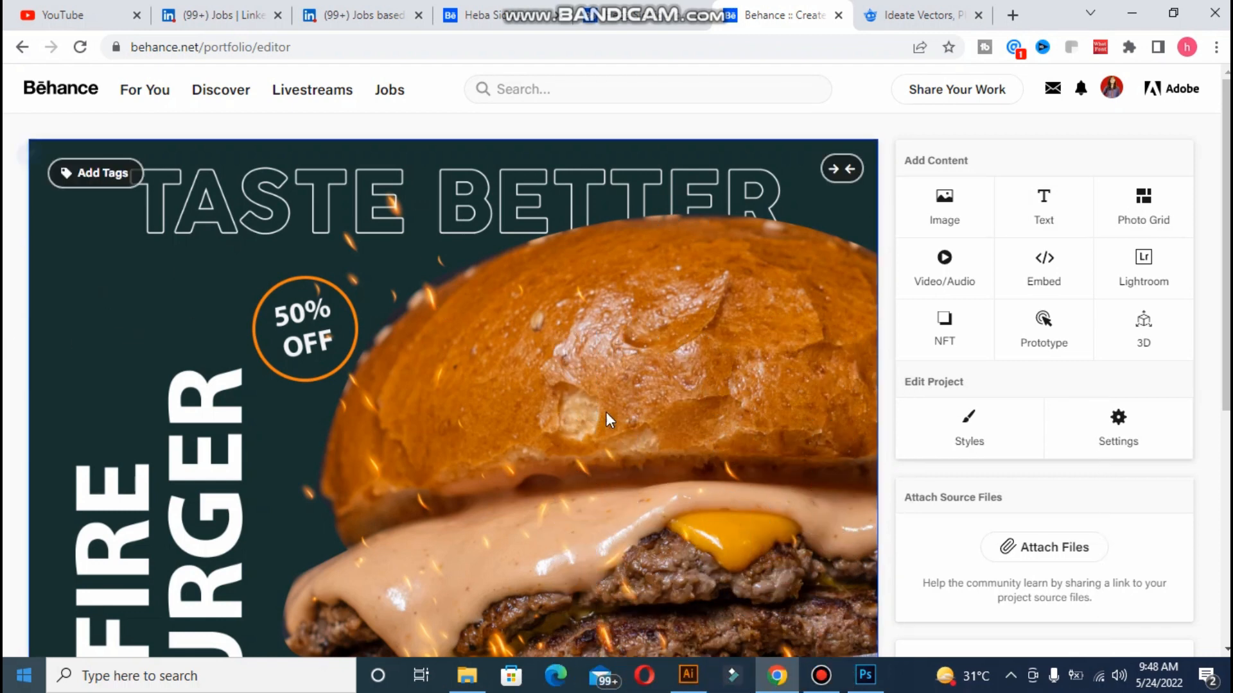
- Add side padding to the burger image and give it the caption FOOD BANNER DESIGN
{"action": "left_click", "coordinate": [850, 172]}
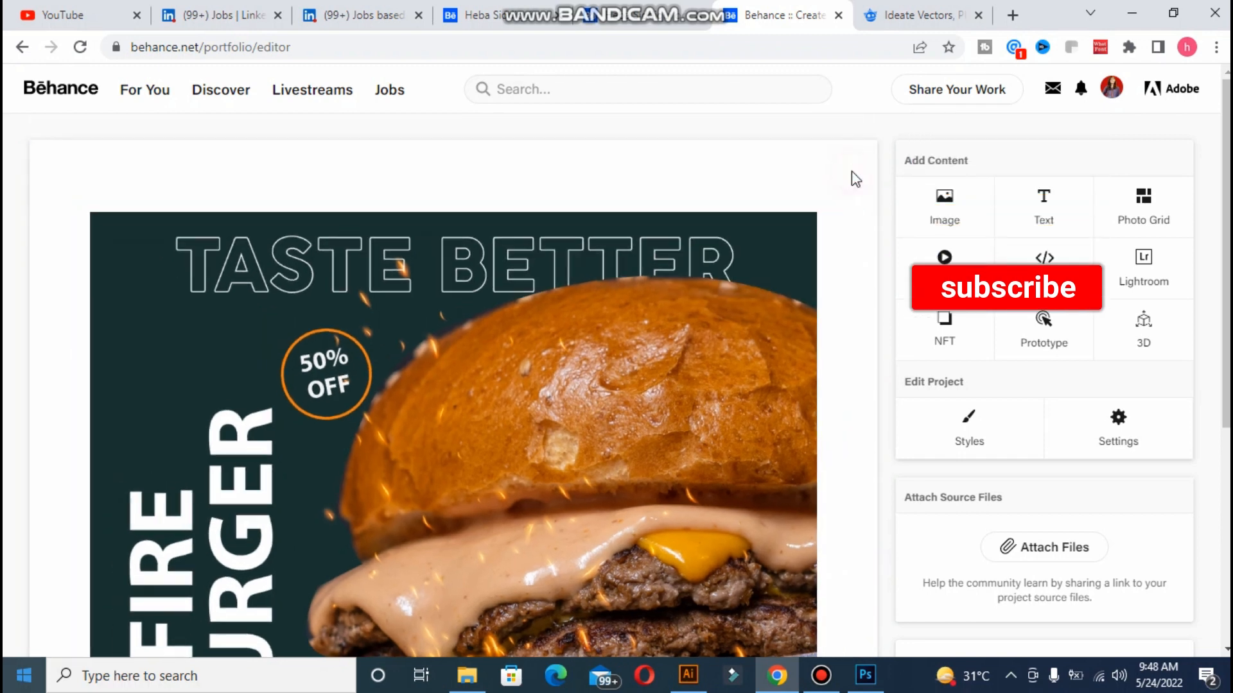
{"action": "mouse_move", "coordinate": [91, 219]}
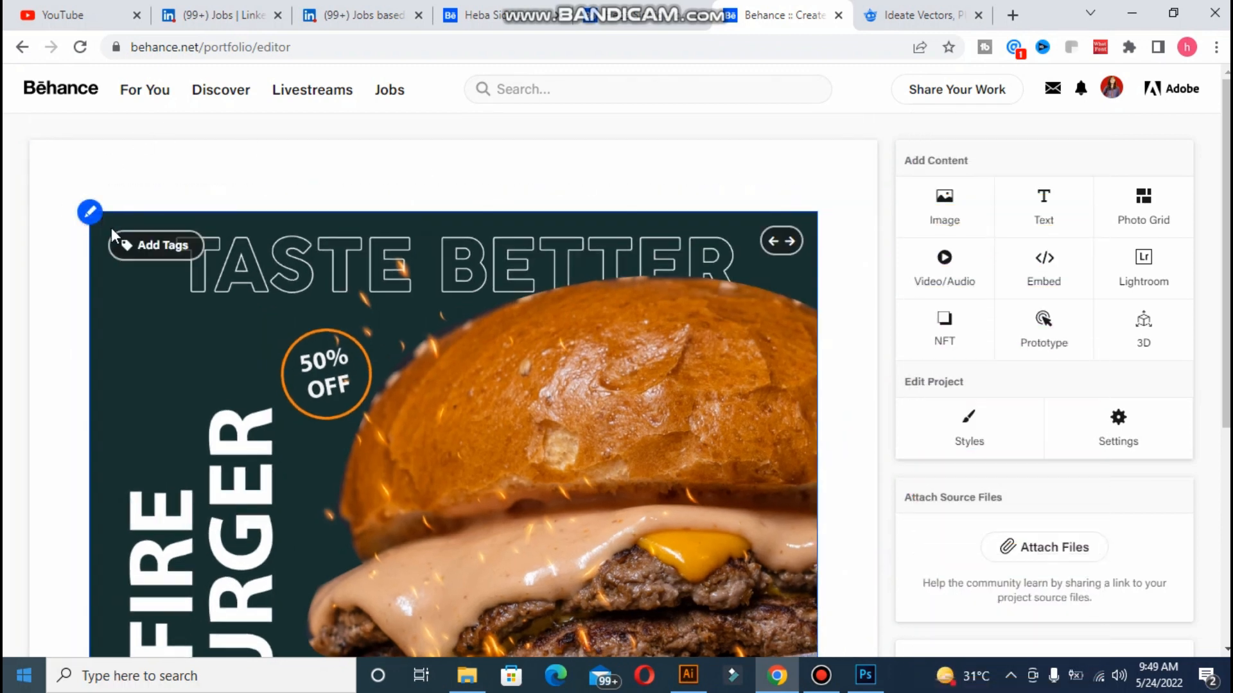
{"action": "left_click", "coordinate": [90, 213]}
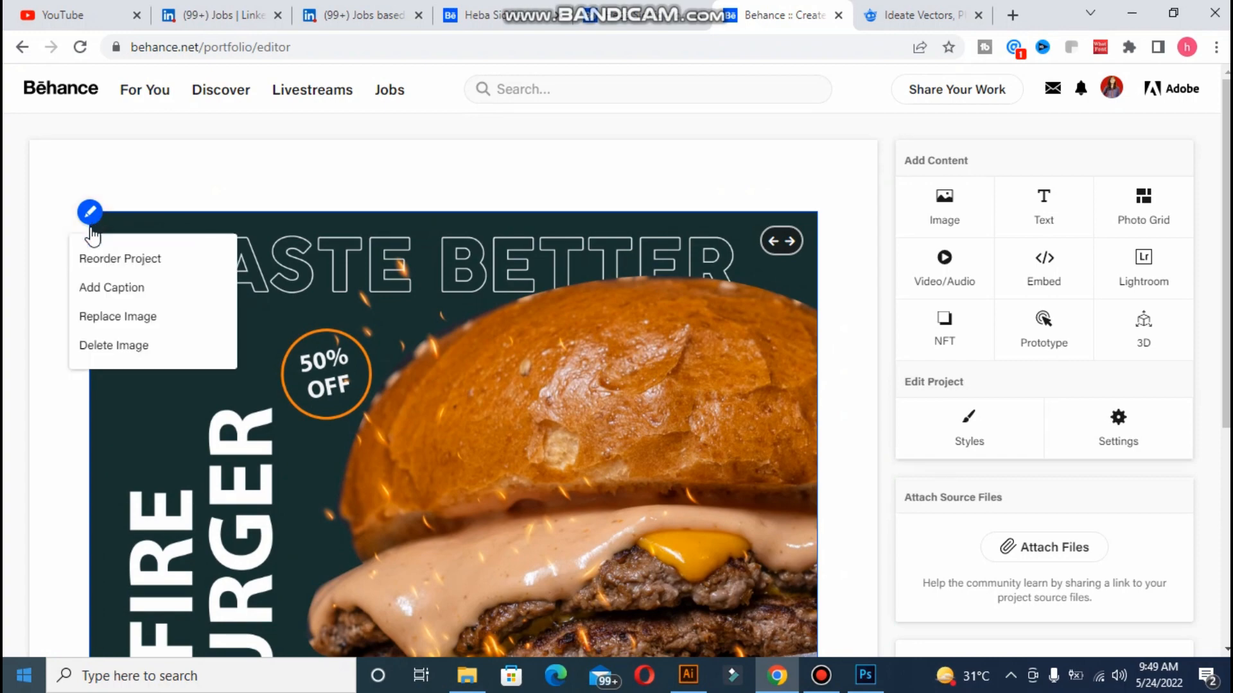
{"action": "left_click", "coordinate": [88, 288]}
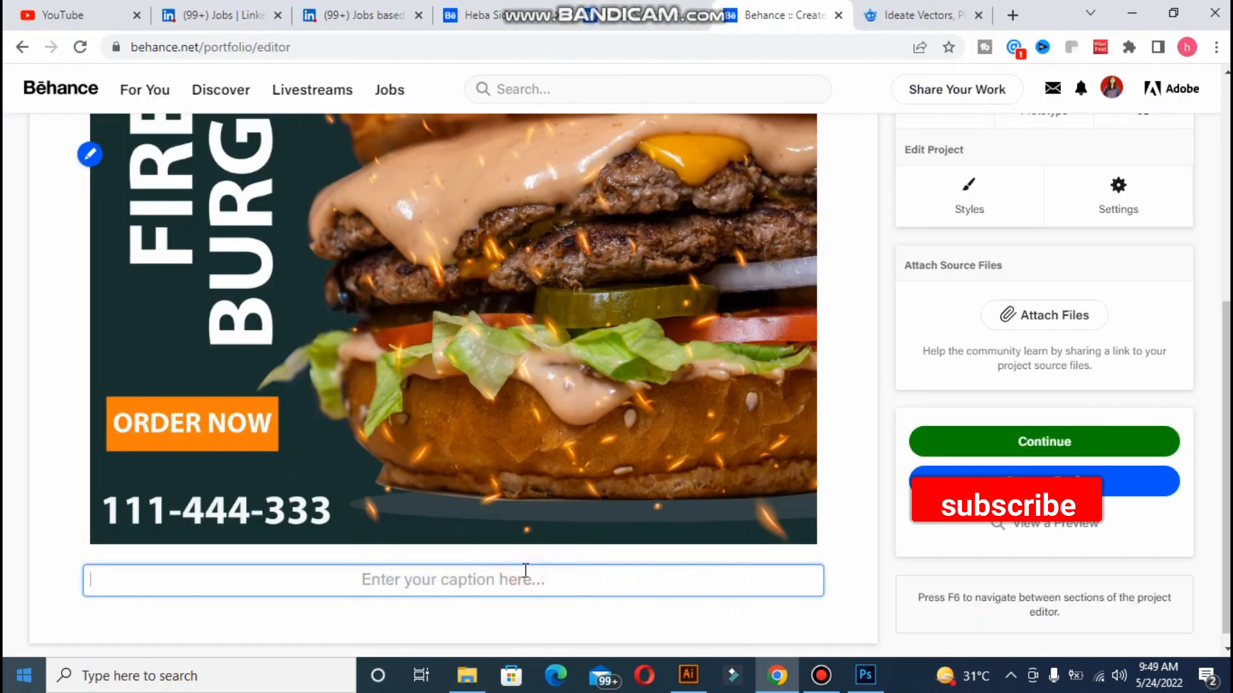
{"action": "left_click", "coordinate": [525, 571]}
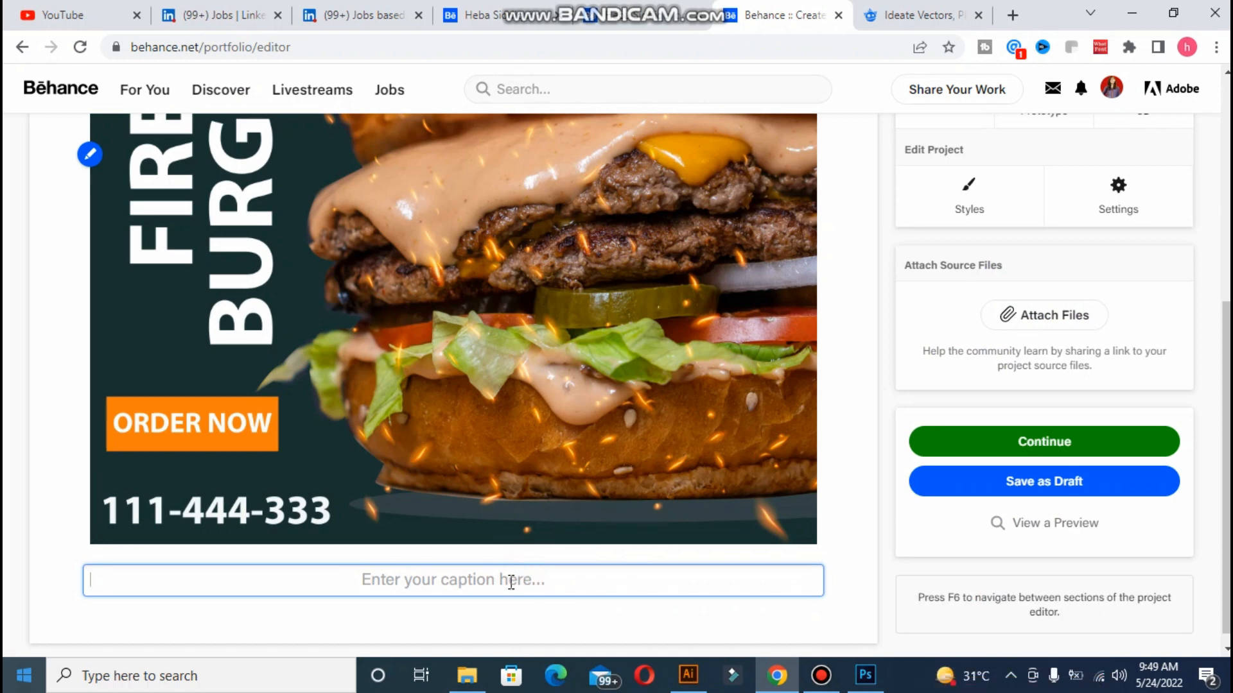
{"action": "type", "text": "F"}
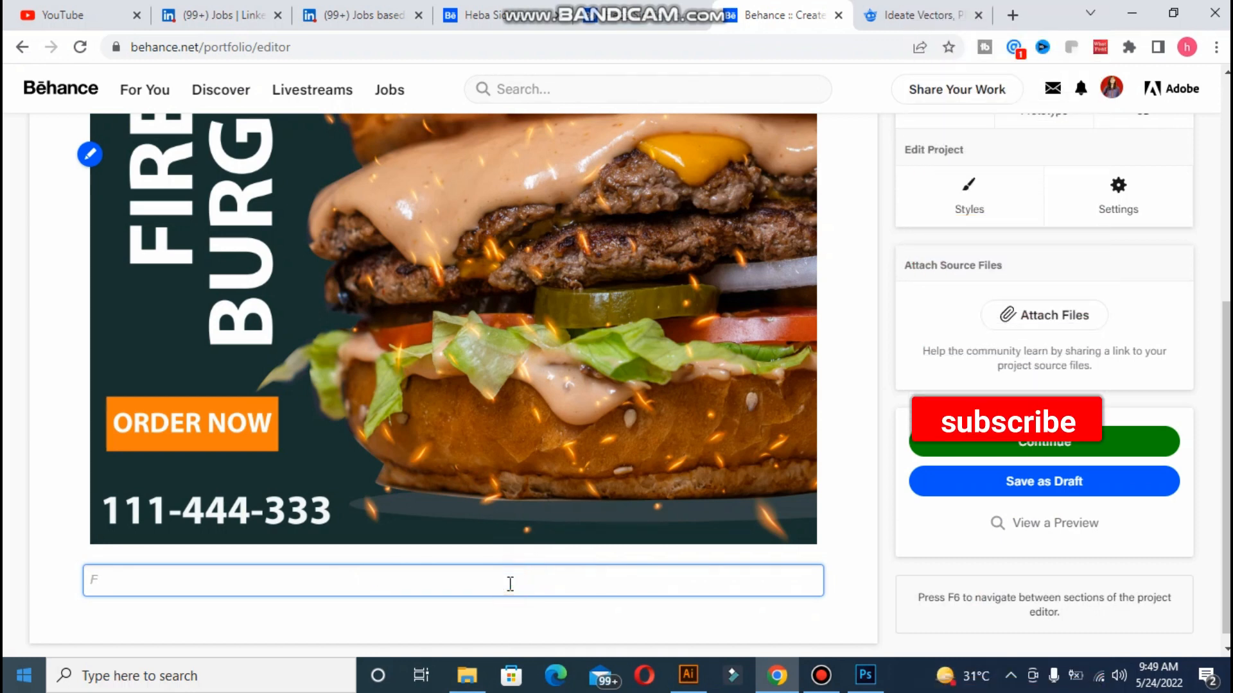
{"action": "type", "text": "OOD BANNER"}
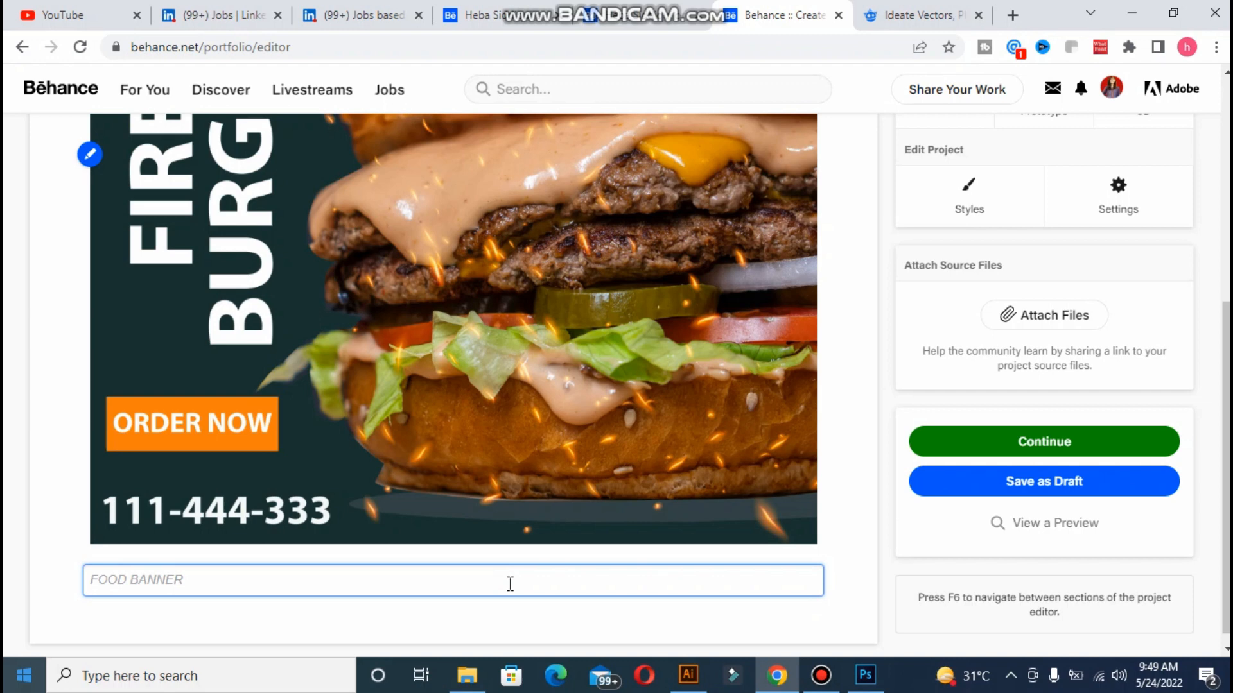
{"action": "type", "text": "DESIGN"}
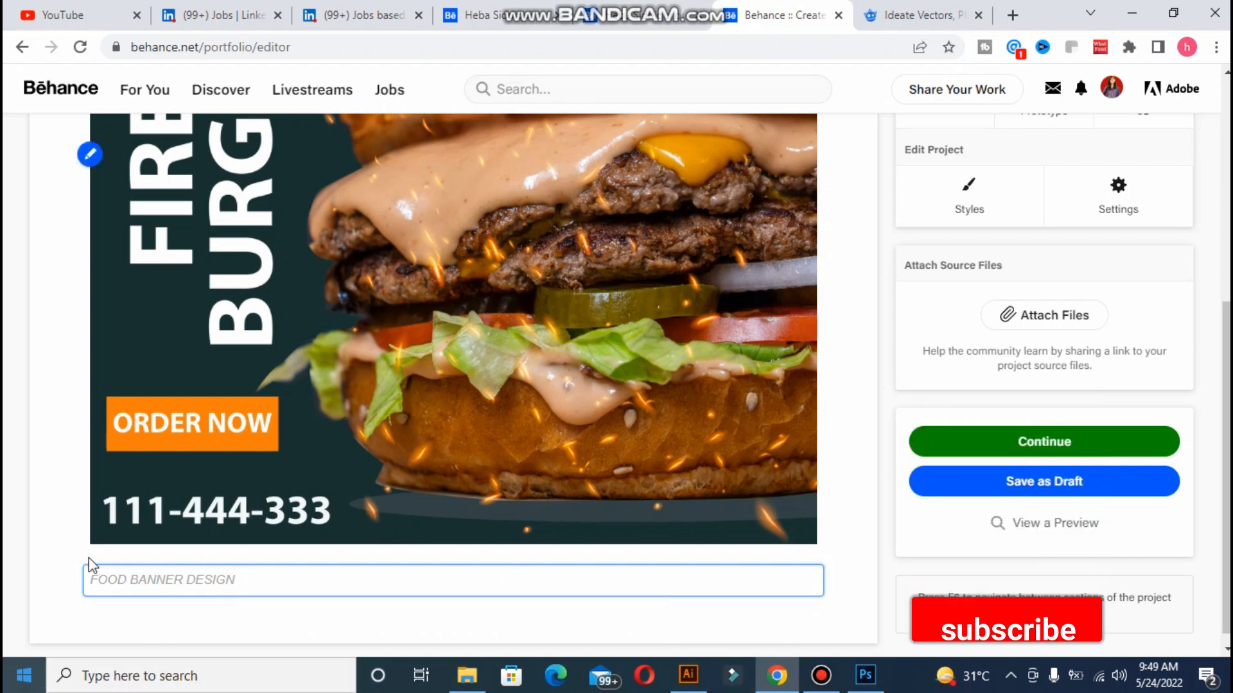
- Format the caption under the burger image at size 13, bold and centred
{"action": "left_click", "coordinate": [201, 586]}
{"action": "triple_click", "coordinate": [201, 586]}
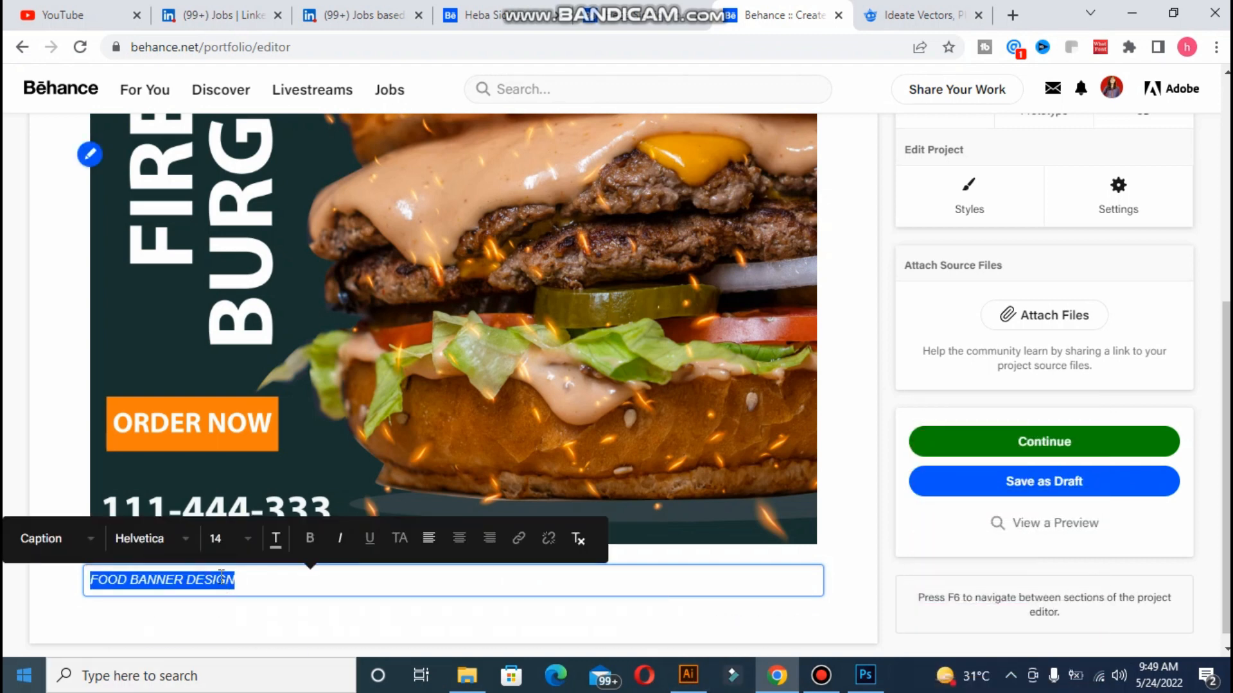
{"action": "left_click", "coordinate": [232, 543]}
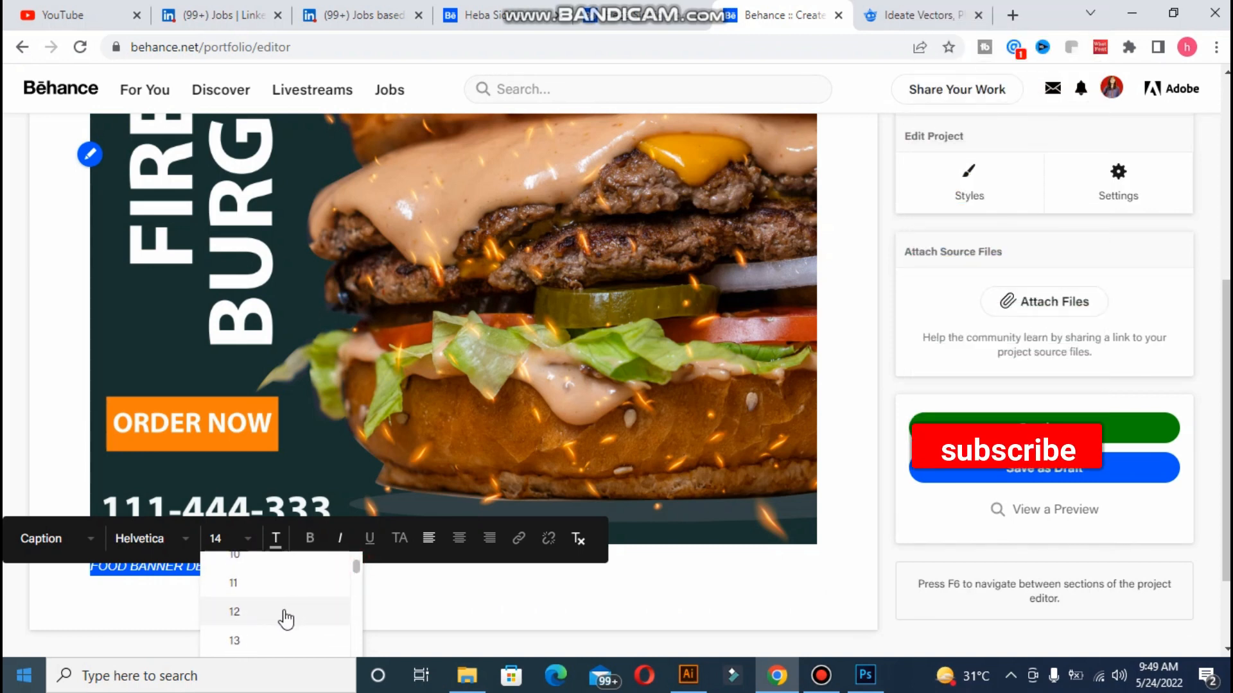
{"action": "left_click", "coordinate": [249, 645]}
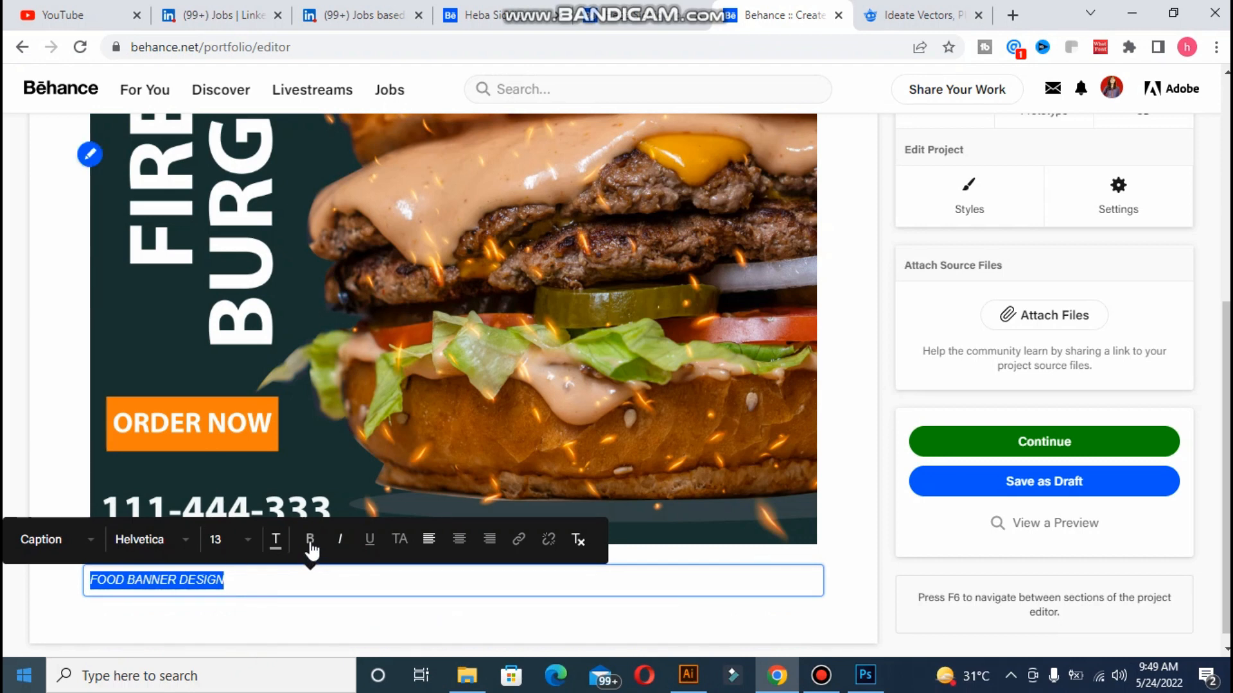
{"action": "left_click", "coordinate": [310, 540]}
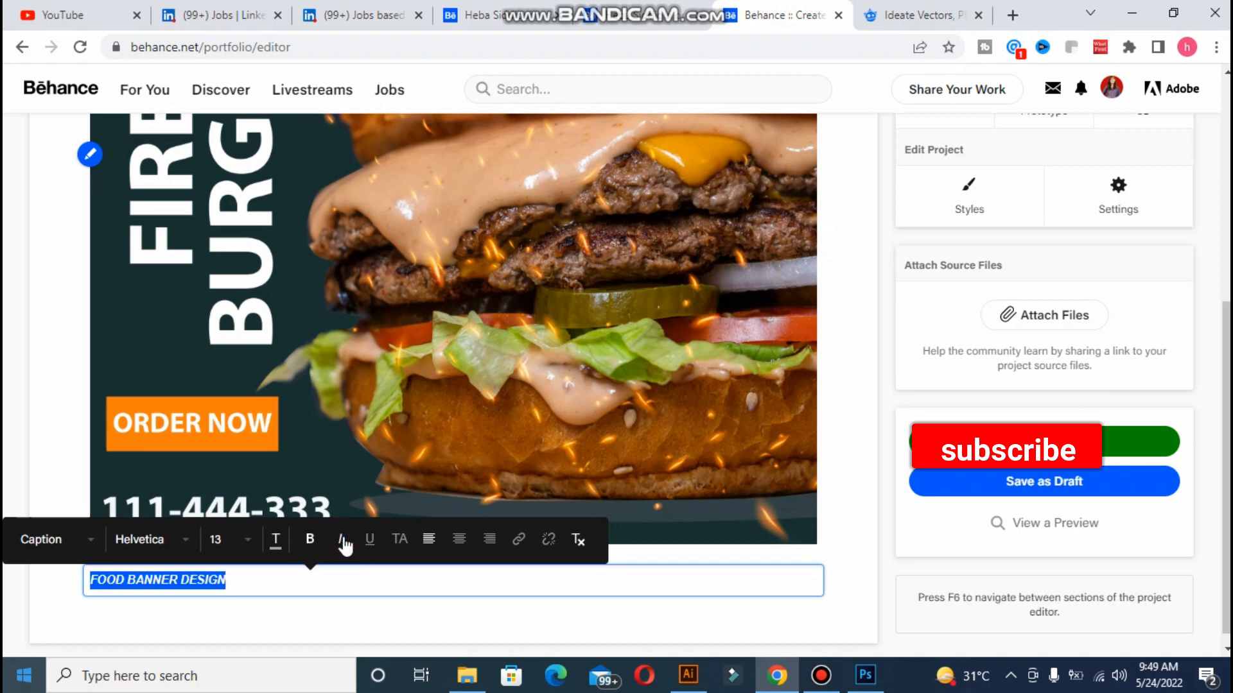
{"action": "left_click", "coordinate": [185, 542]}
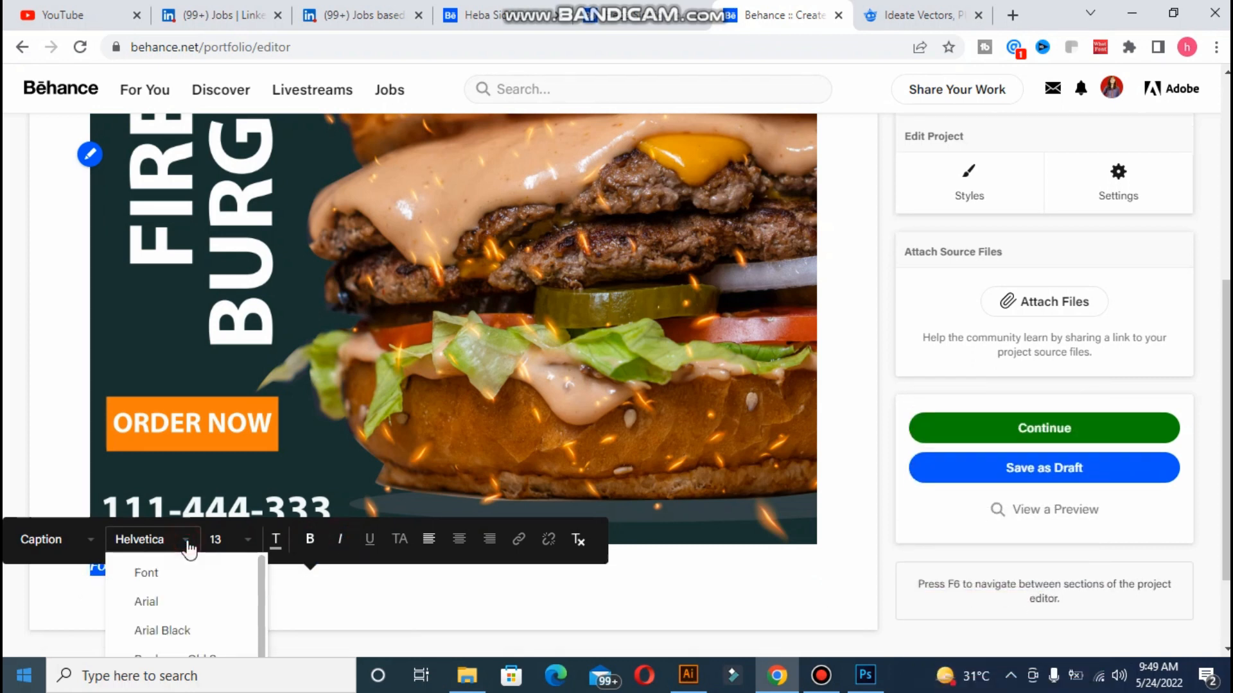
{"action": "left_click", "coordinate": [187, 542]}
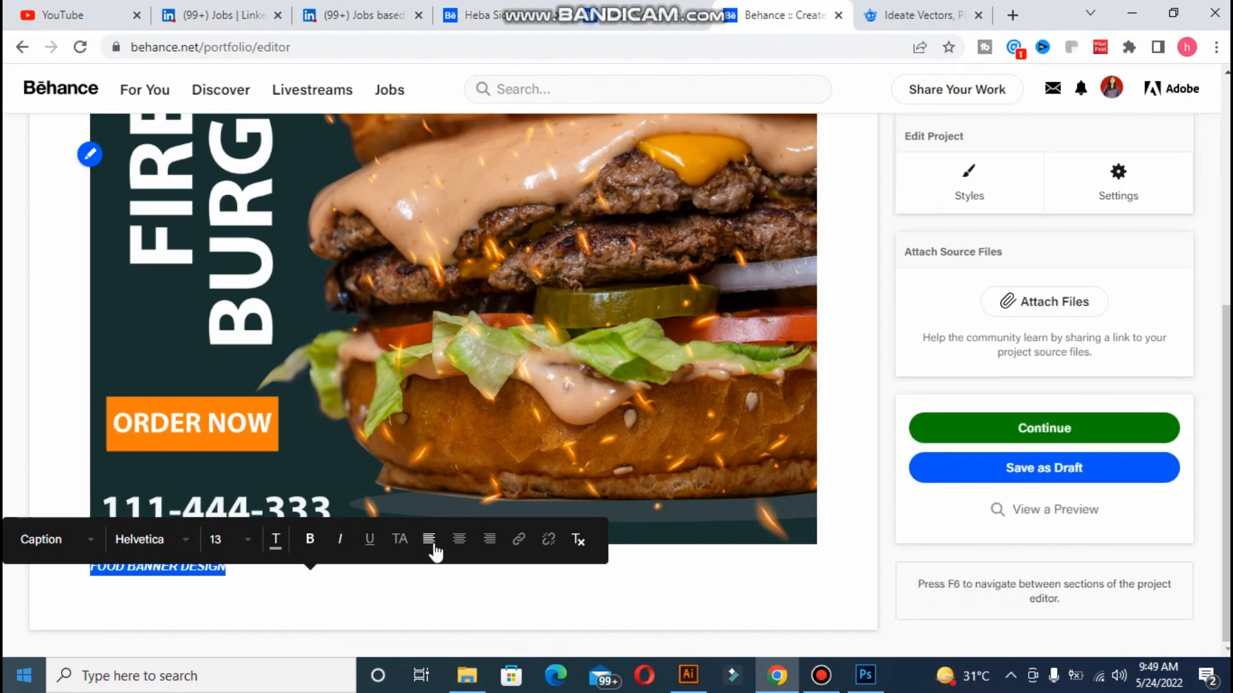
{"action": "left_click", "coordinate": [456, 543]}
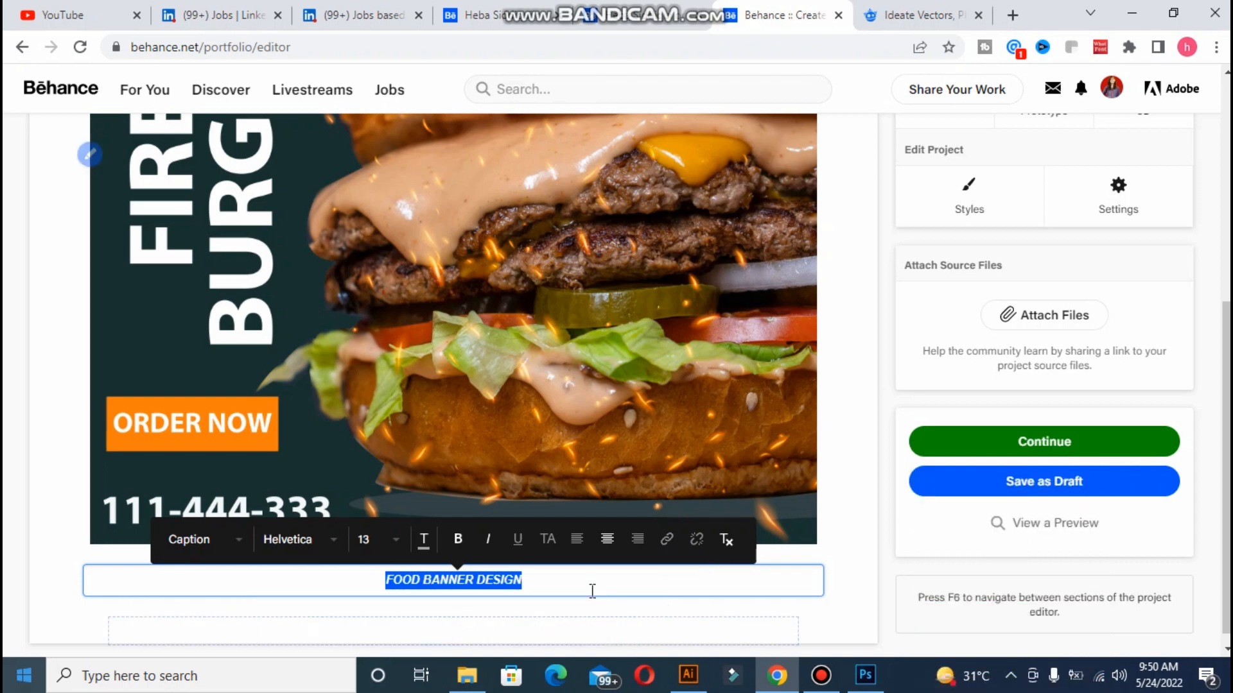
{"action": "left_click", "coordinate": [578, 573]}
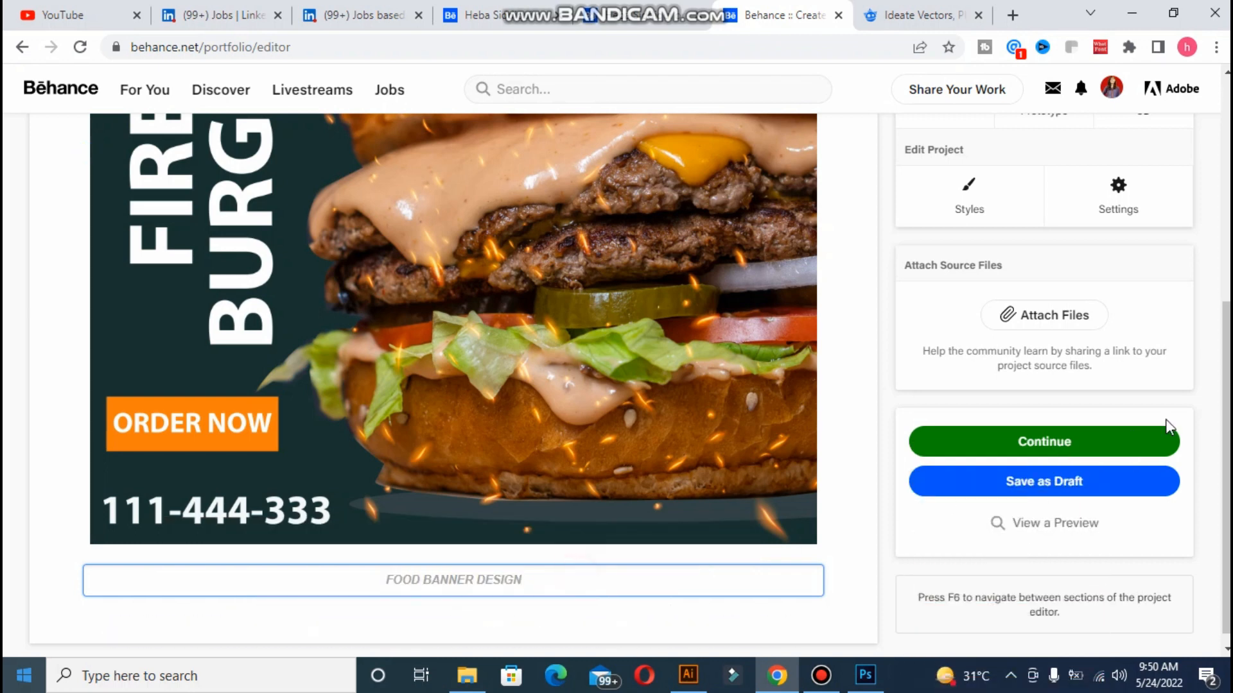
- Add a photo grid to the project with the image PANKCAKES from the PROMO folder
{"action": "left_click_drag", "start_coordinate": [1227, 432], "coordinate": [1227, 440]}
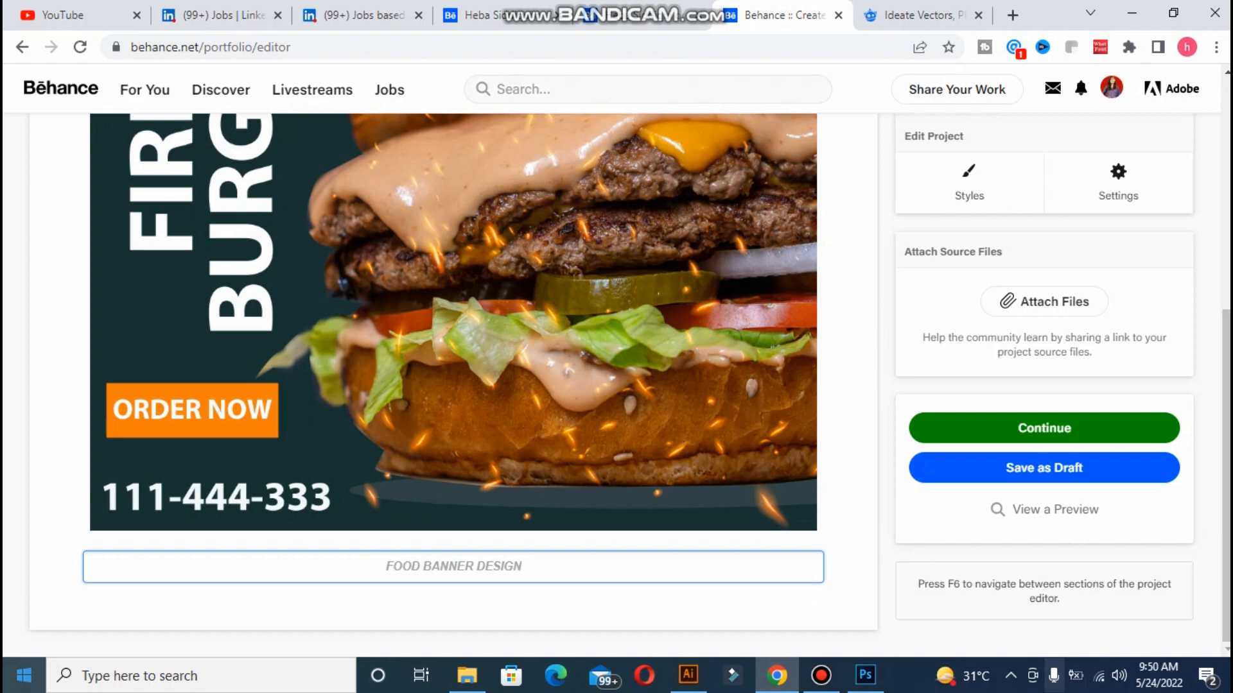
{"action": "left_click_drag", "start_coordinate": [1227, 440], "coordinate": [1227, 212]}
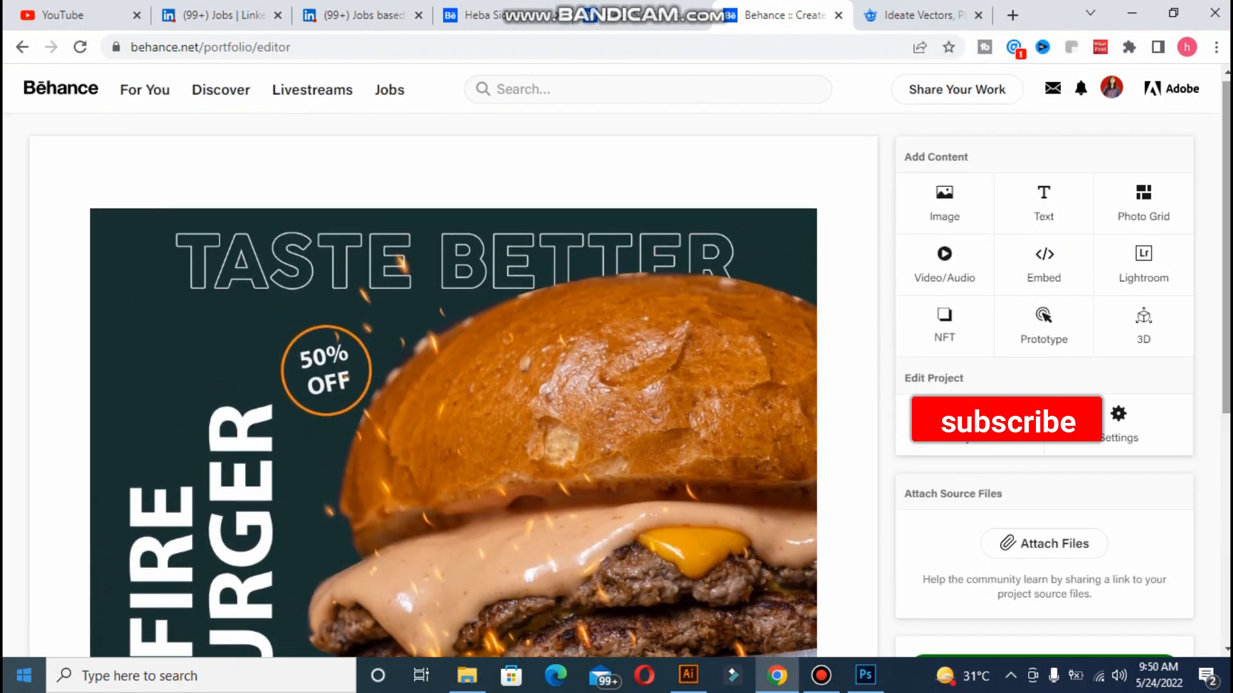
{"action": "left_click", "coordinate": [1140, 207]}
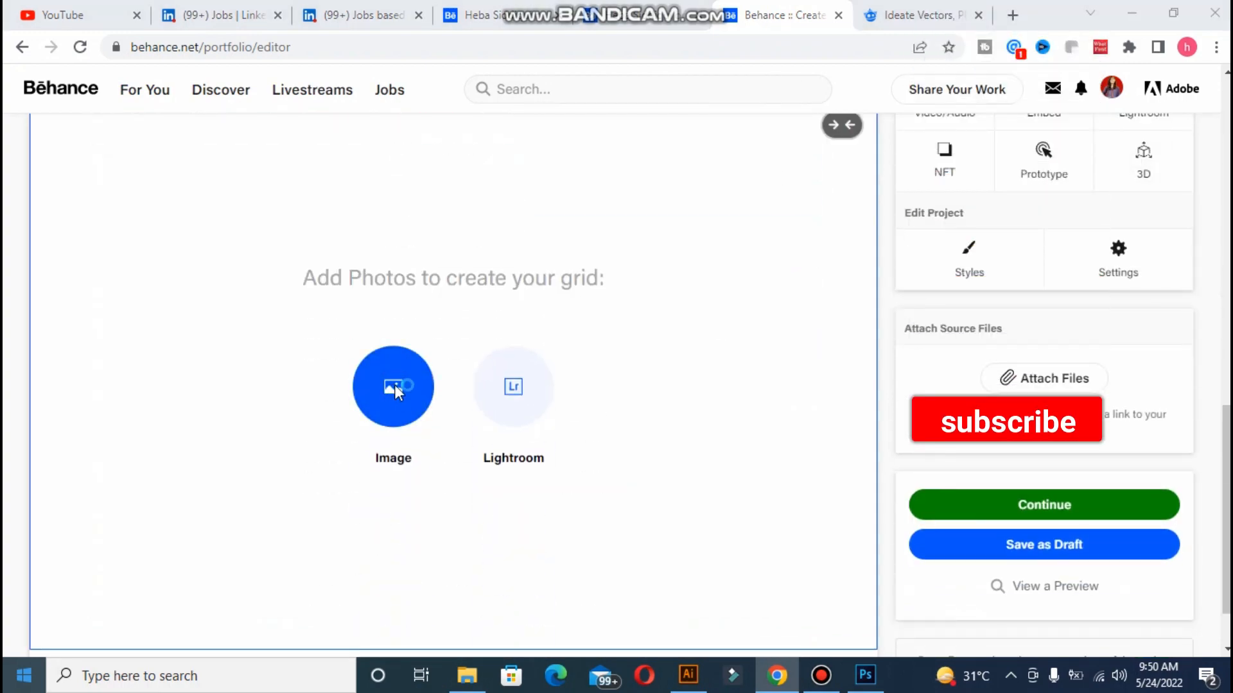
{"action": "left_click", "coordinate": [394, 385]}
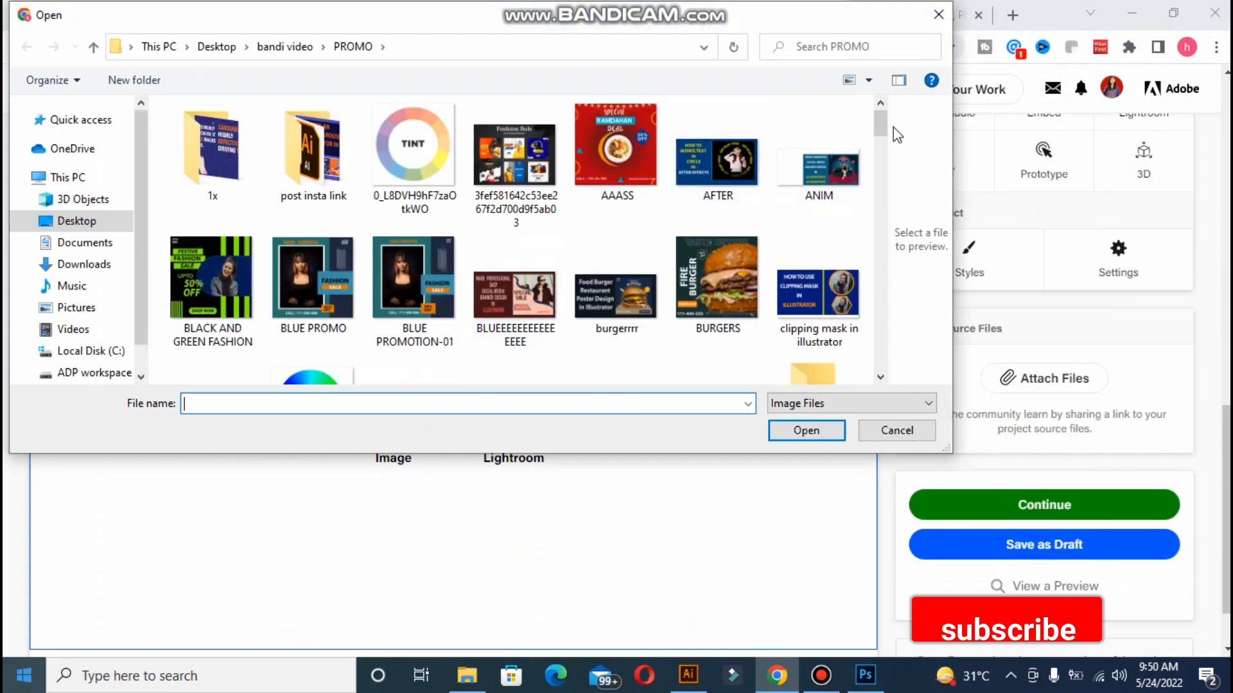
{"action": "scroll", "coordinate": [898, 153], "scroll_direction": "down", "scroll_amount": 3}
{"action": "scroll", "coordinate": [896, 153], "scroll_direction": "down", "scroll_amount": 10}
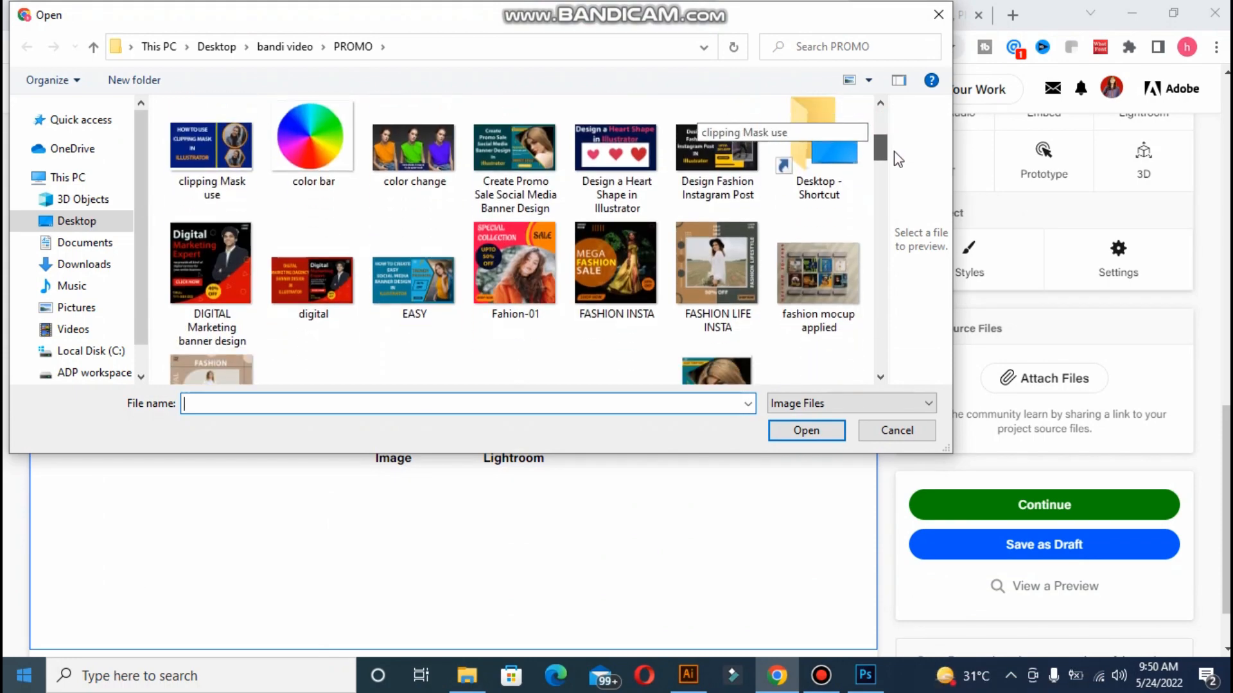
{"action": "left_click_drag", "start_coordinate": [891, 217], "coordinate": [885, 259]}
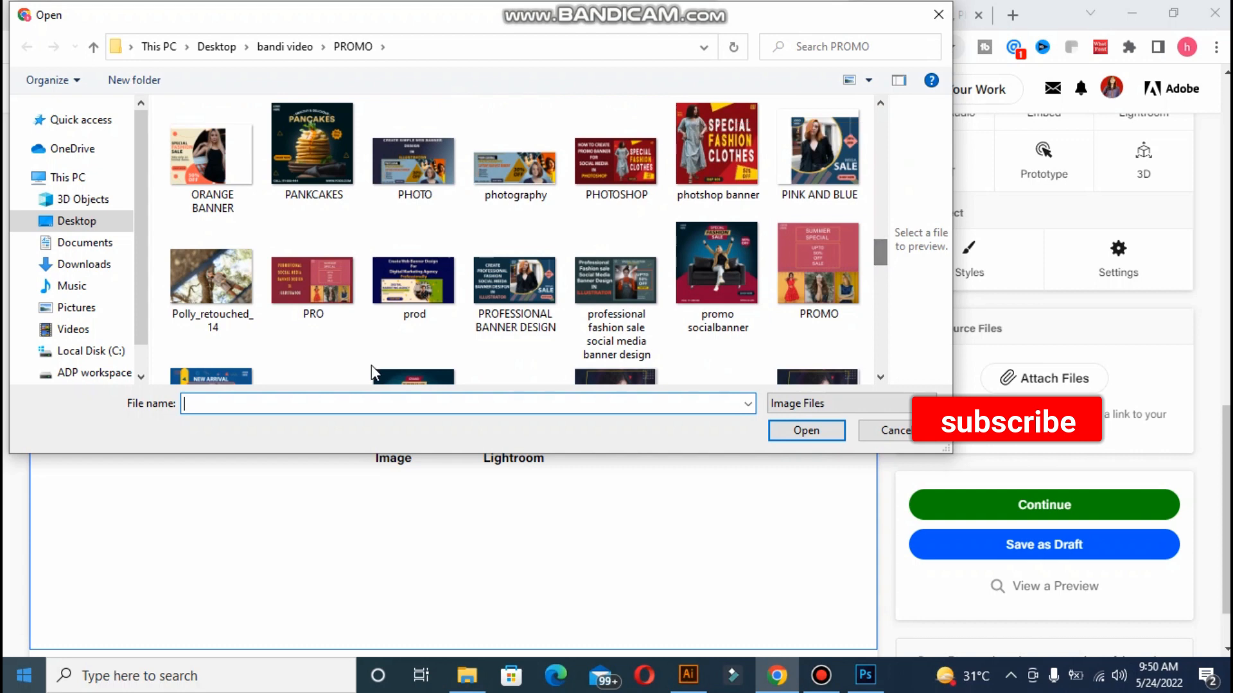
{"action": "left_click", "coordinate": [313, 150]}
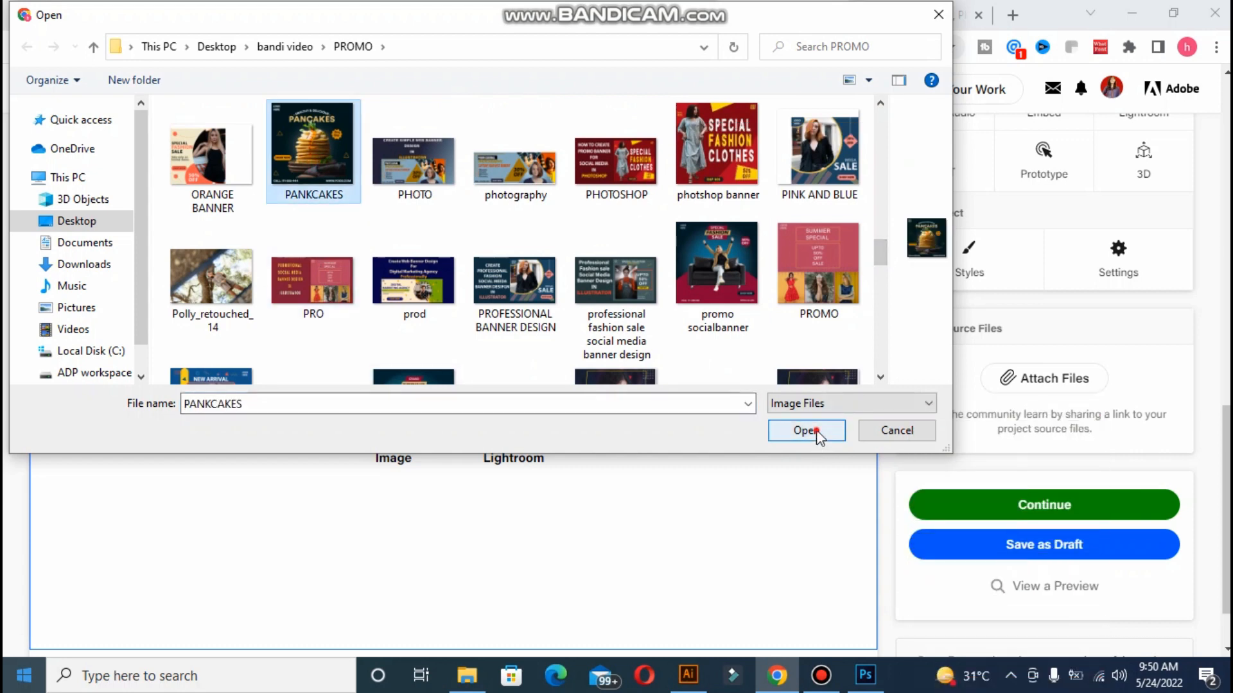
{"action": "left_click", "coordinate": [818, 431]}
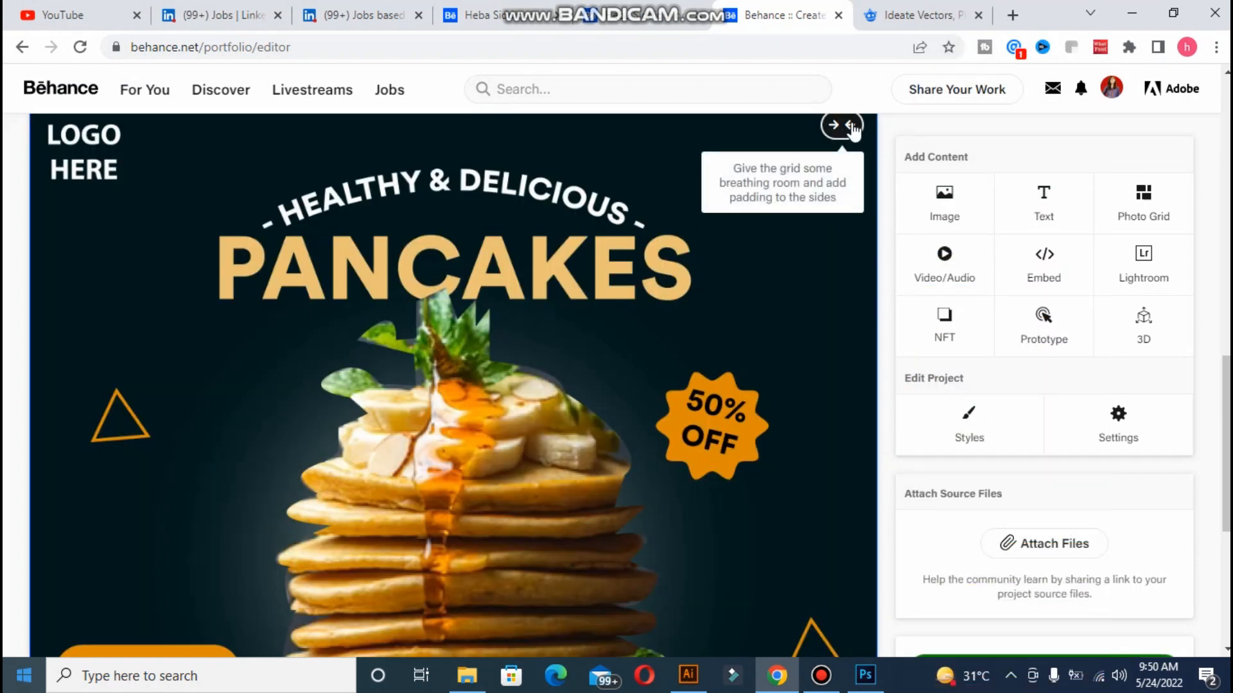
- Add padding to the sides of the pancake photo grid and check its placement below the burger image
{"action": "left_click", "coordinate": [852, 126]}
{"action": "scroll", "coordinate": [886, 137], "scroll_direction": "up", "scroll_amount": 5}
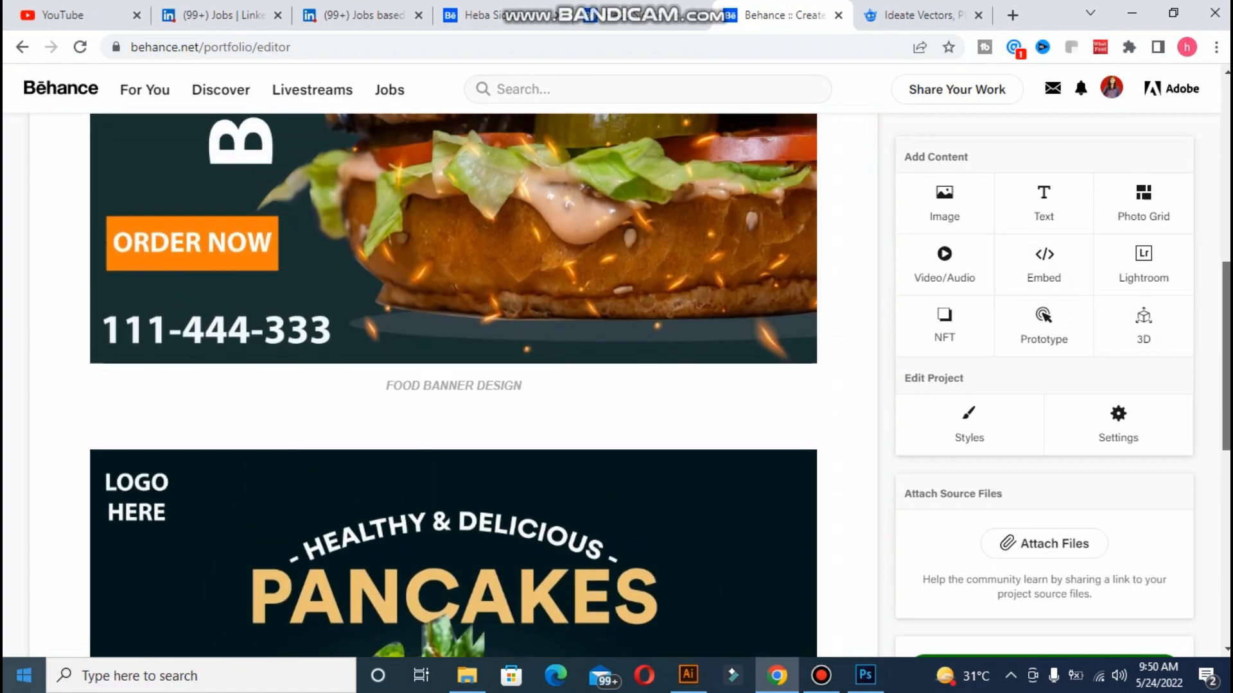
{"action": "scroll", "coordinate": [629, 386], "scroll_direction": "down", "scroll_amount": 10}
{"action": "scroll", "coordinate": [668, 234], "scroll_direction": "up", "scroll_amount": 5}
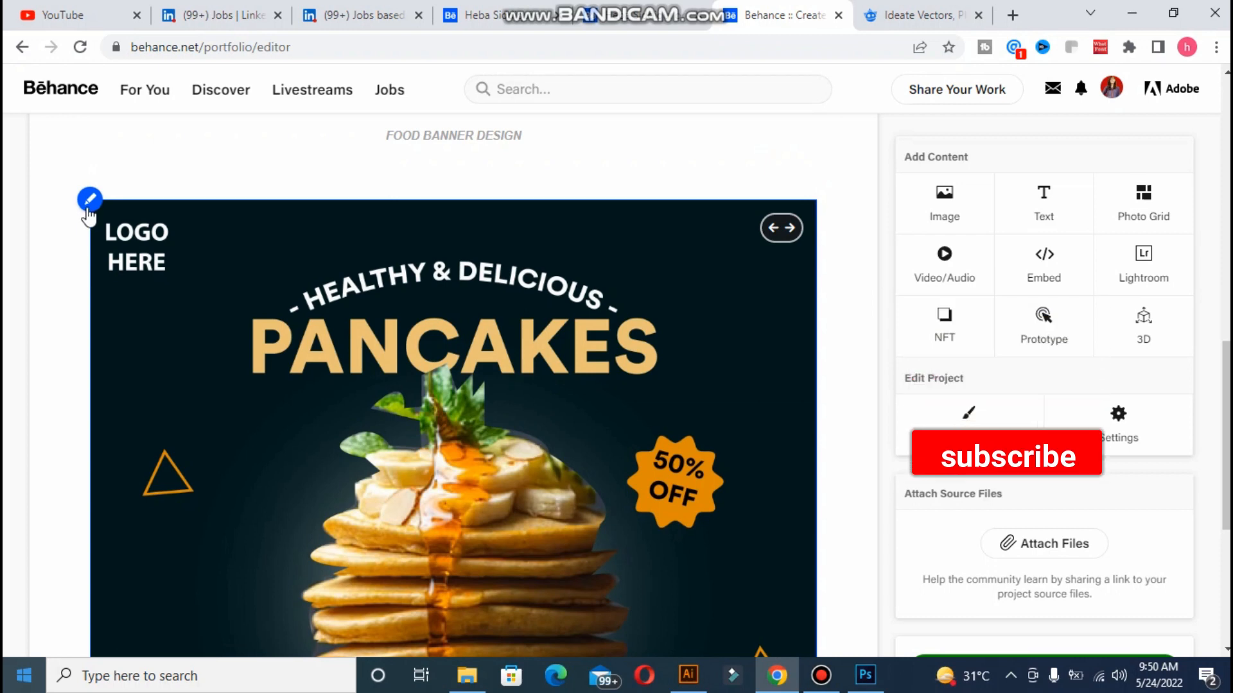
- Edit the pancake photo grid and upload the image FOOD BURGER from the PROMO folder into it
{"action": "left_click", "coordinate": [92, 204]}
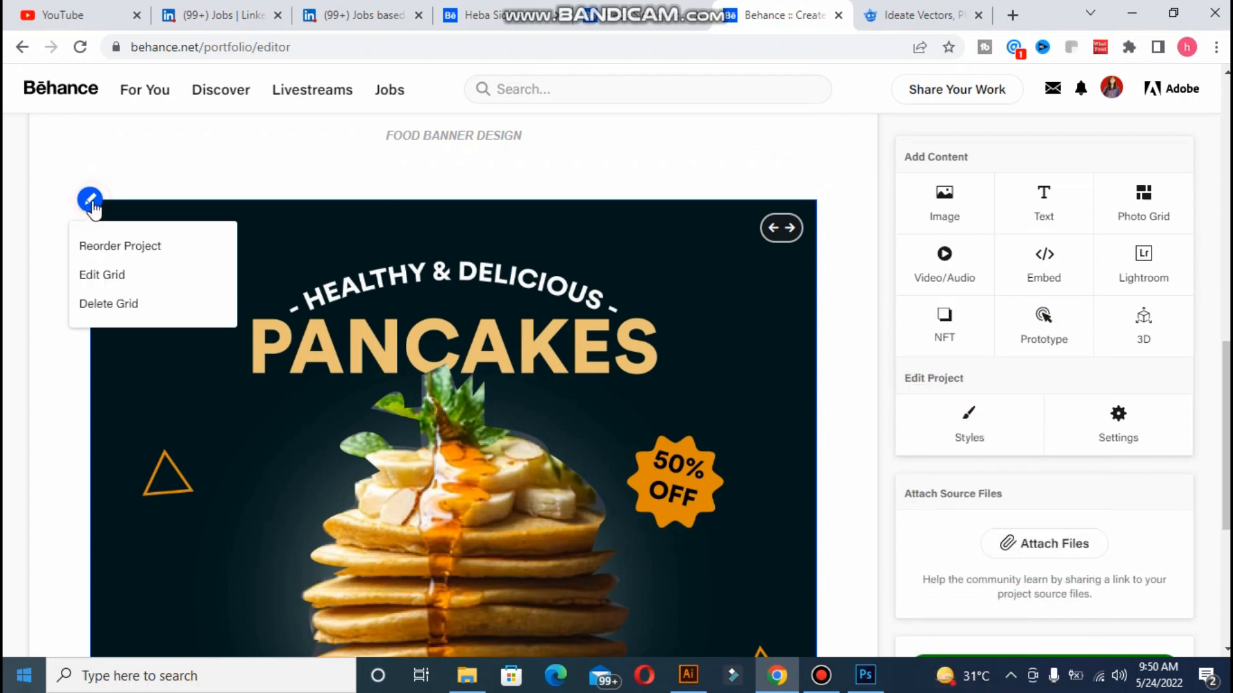
{"action": "left_click", "coordinate": [94, 286]}
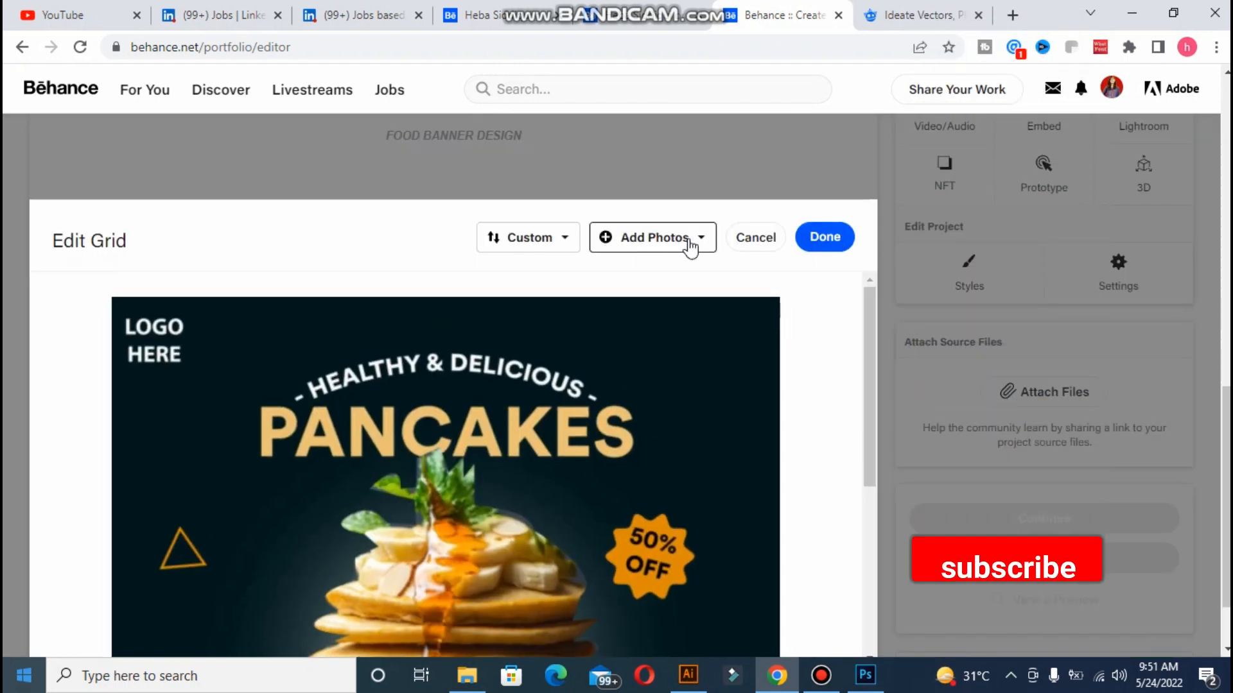
{"action": "left_click", "coordinate": [689, 239]}
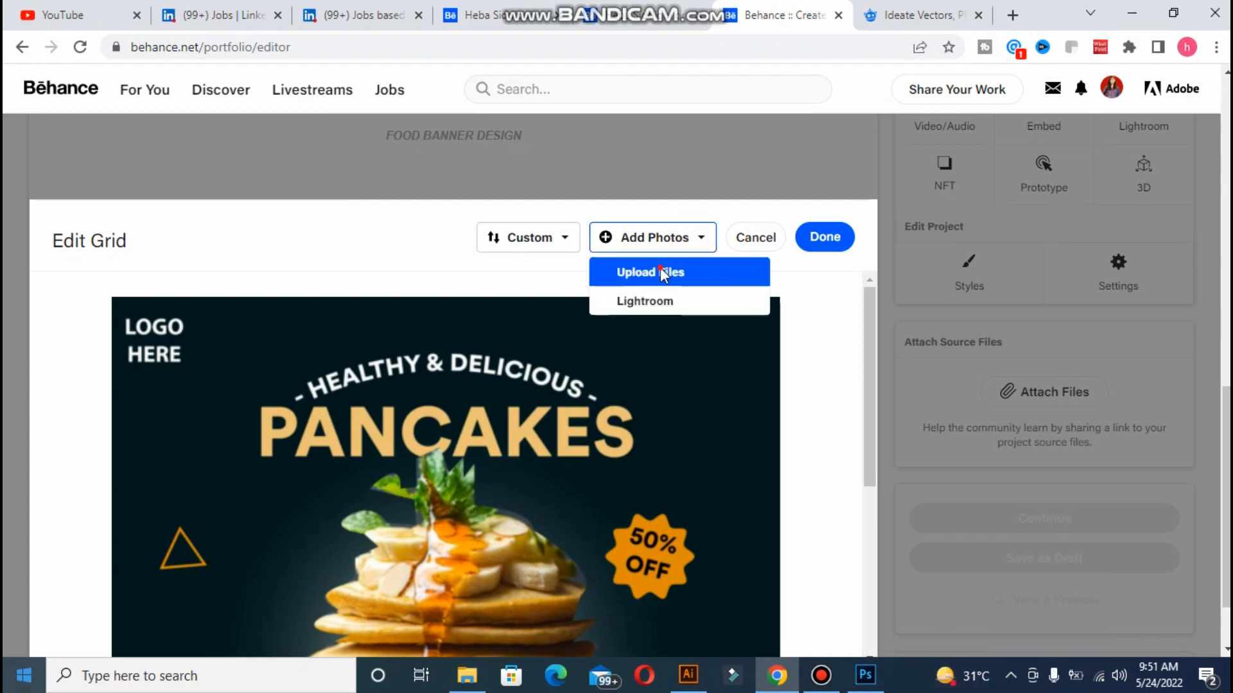
{"action": "left_click", "coordinate": [660, 271]}
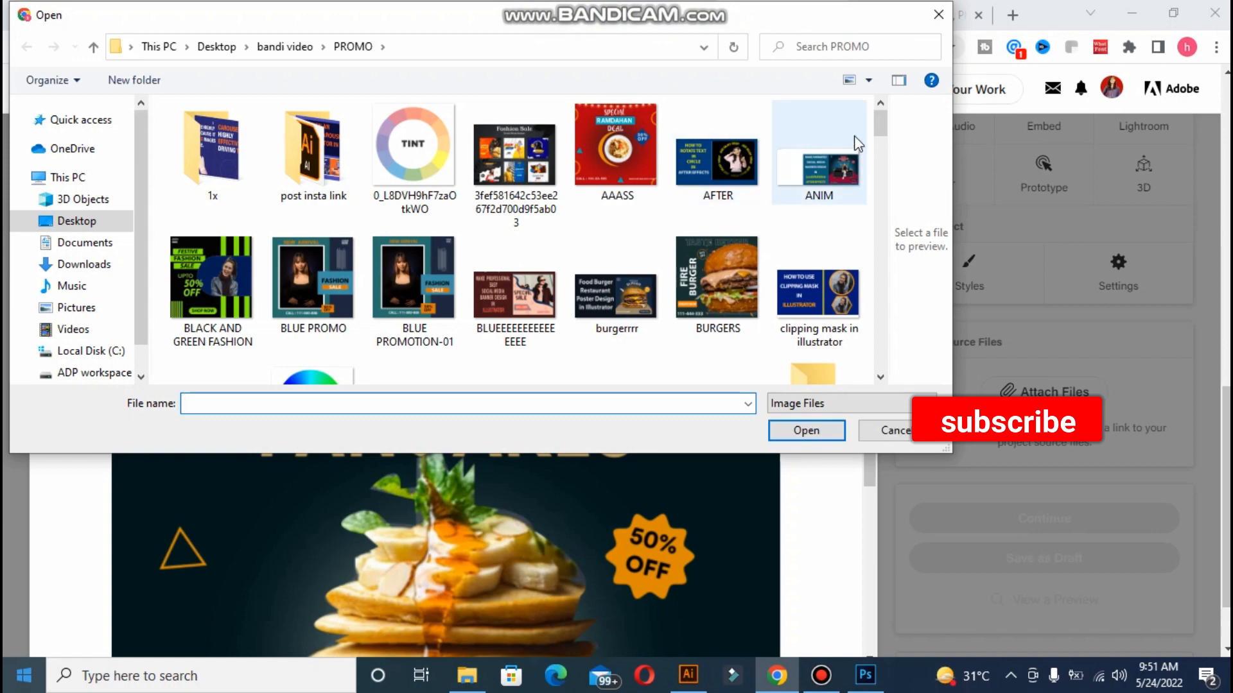
{"action": "left_click_drag", "start_coordinate": [881, 121], "coordinate": [877, 172]}
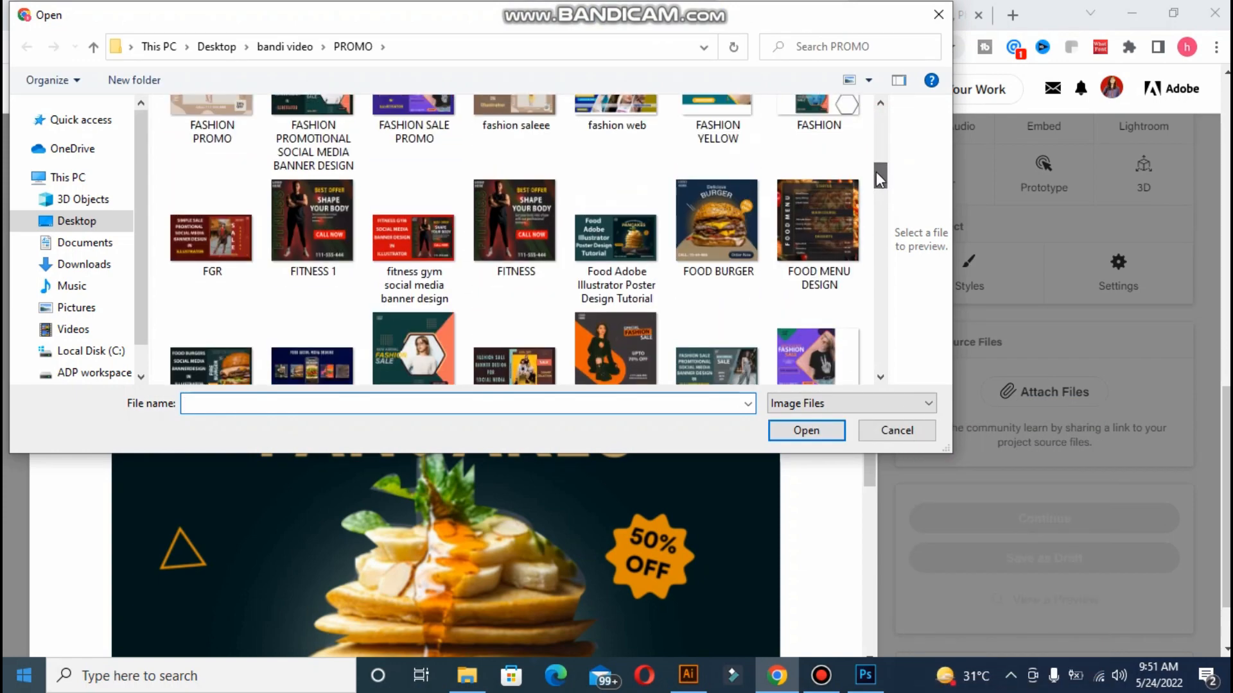
{"action": "left_click", "coordinate": [646, 218]}
{"action": "left_click", "coordinate": [738, 254]}
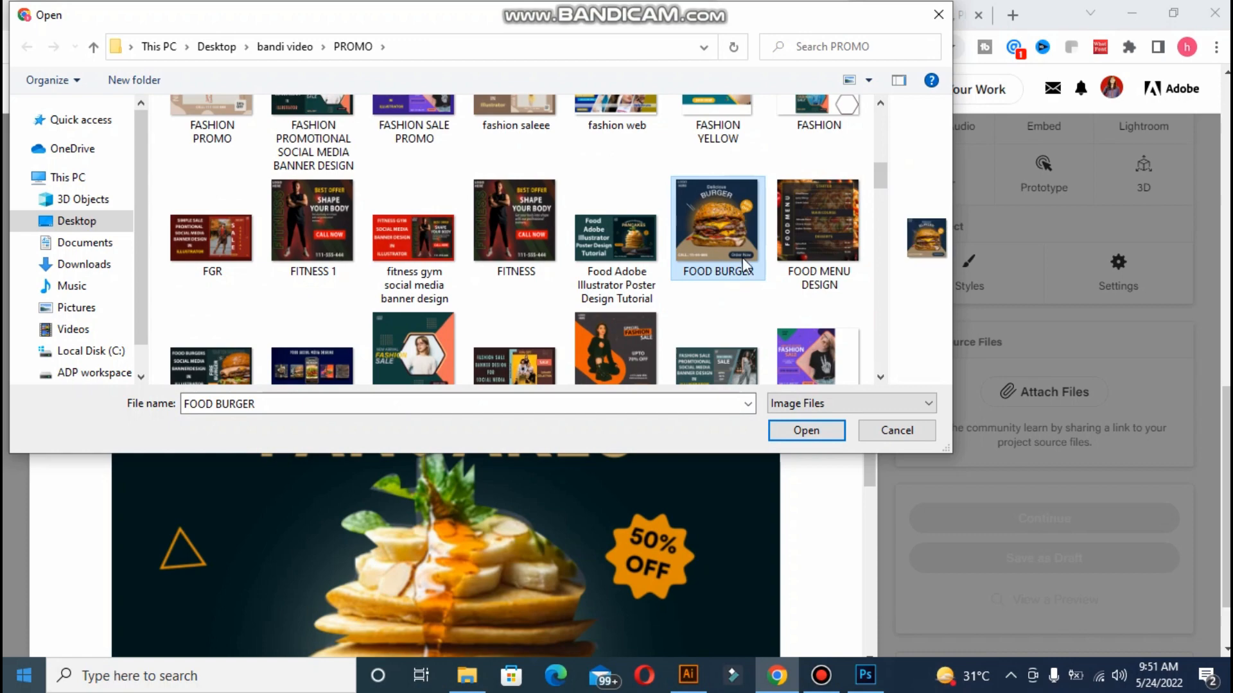
{"action": "left_click", "coordinate": [808, 430]}
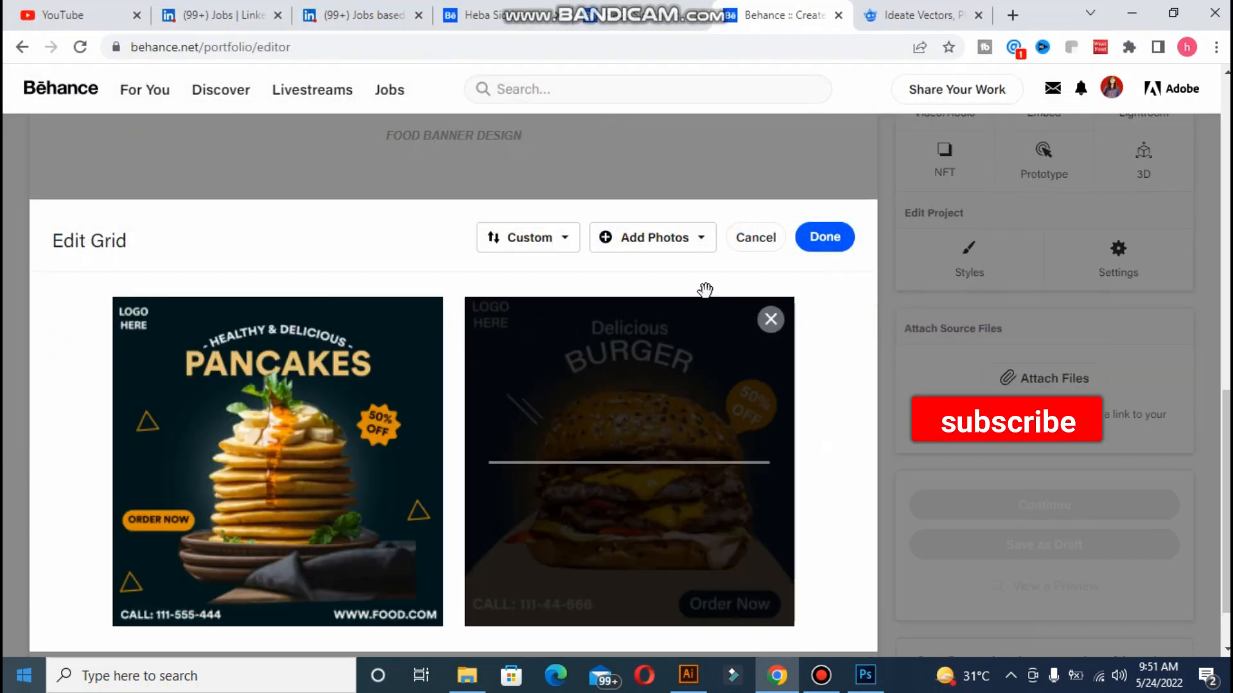
- Upload the image RAMADHAN BURGER from the PROMO folder into the photo grid
{"action": "left_click", "coordinate": [686, 247]}
{"action": "left_click", "coordinate": [687, 263]}
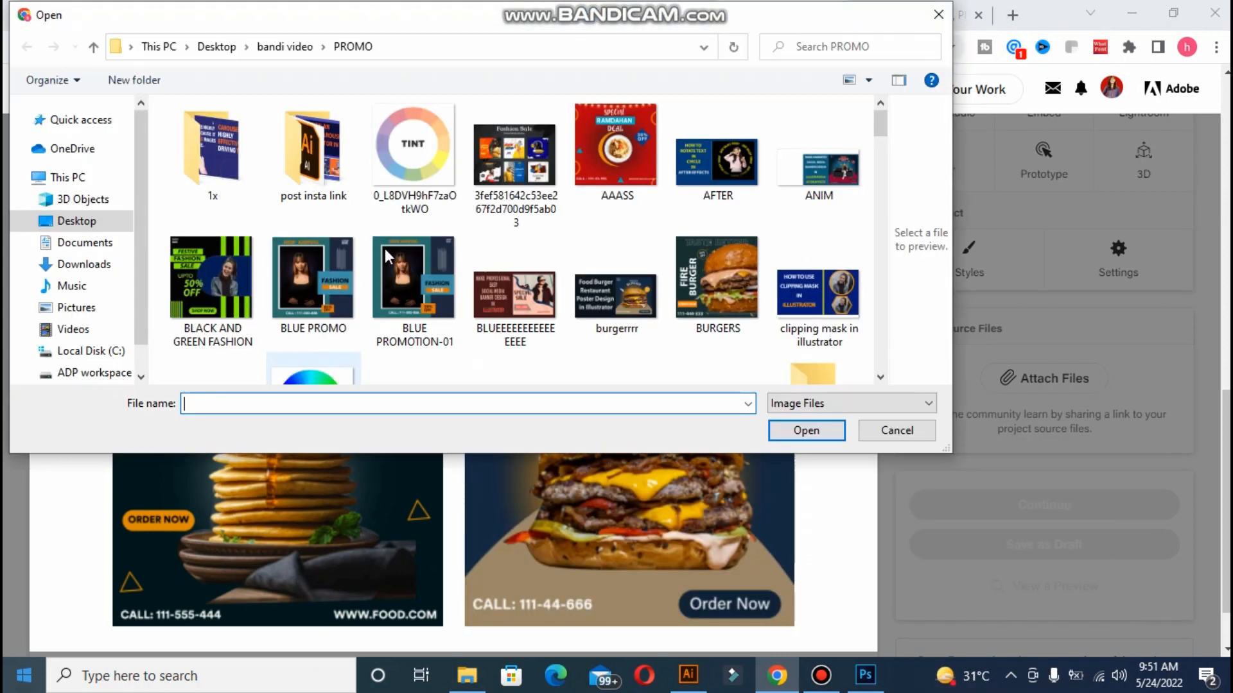
{"action": "left_click_drag", "start_coordinate": [878, 126], "coordinate": [892, 212]}
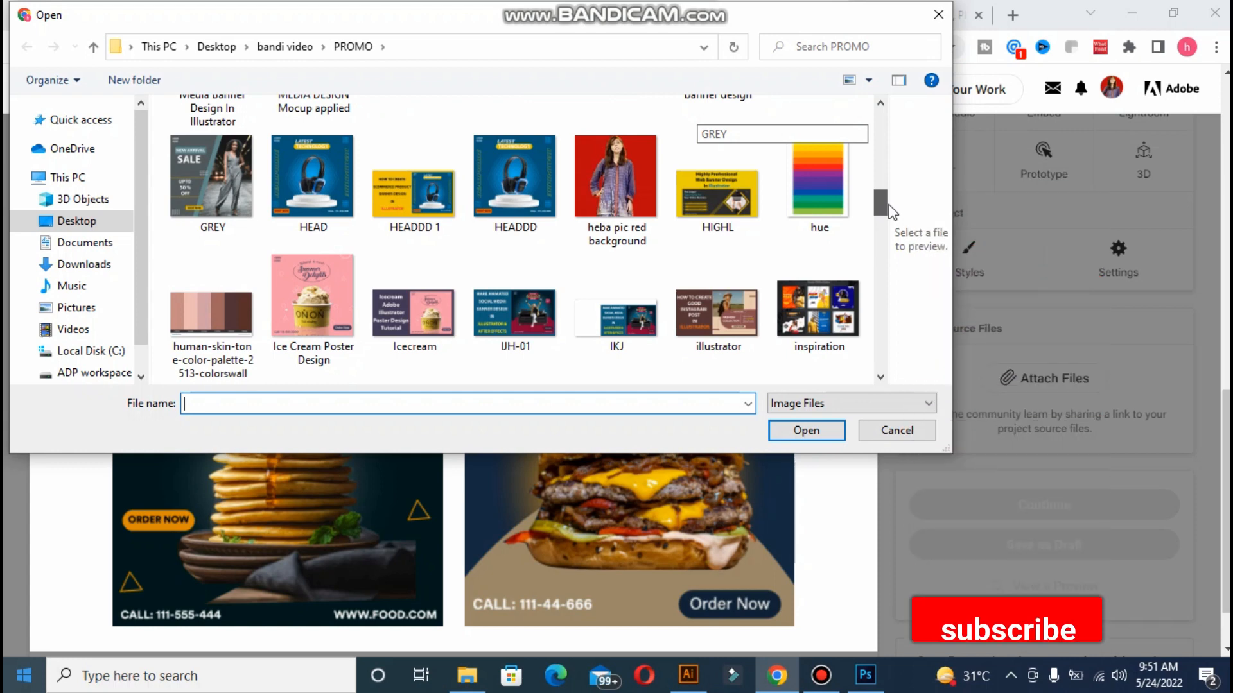
{"action": "scroll", "coordinate": [890, 207], "scroll_direction": "down", "scroll_amount": 1}
{"action": "left_click_drag", "start_coordinate": [890, 207], "coordinate": [893, 296]}
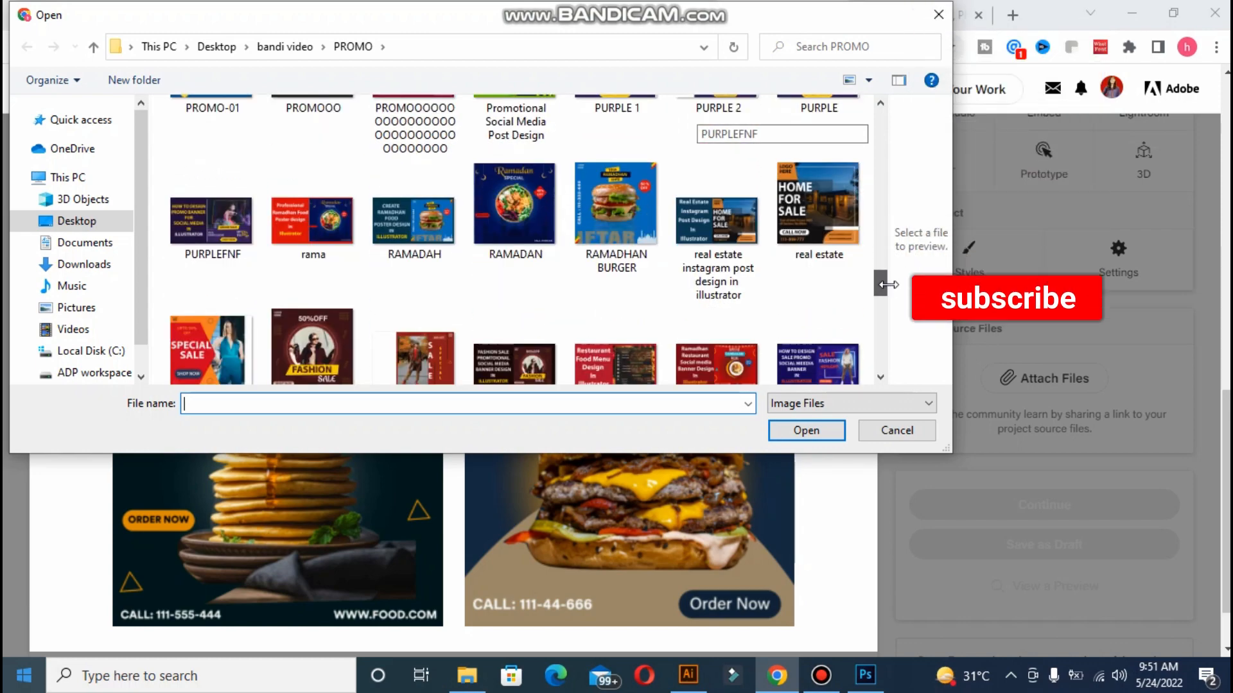
{"action": "left_click", "coordinate": [629, 207]}
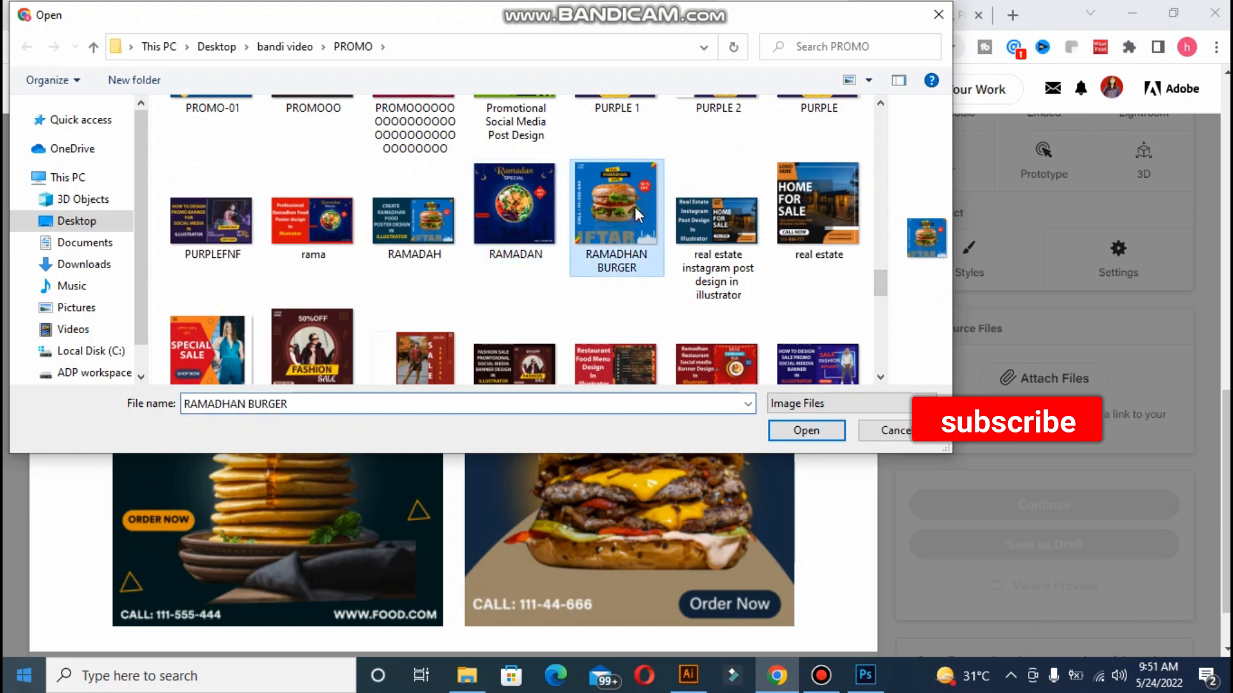
{"action": "left_click", "coordinate": [796, 430]}
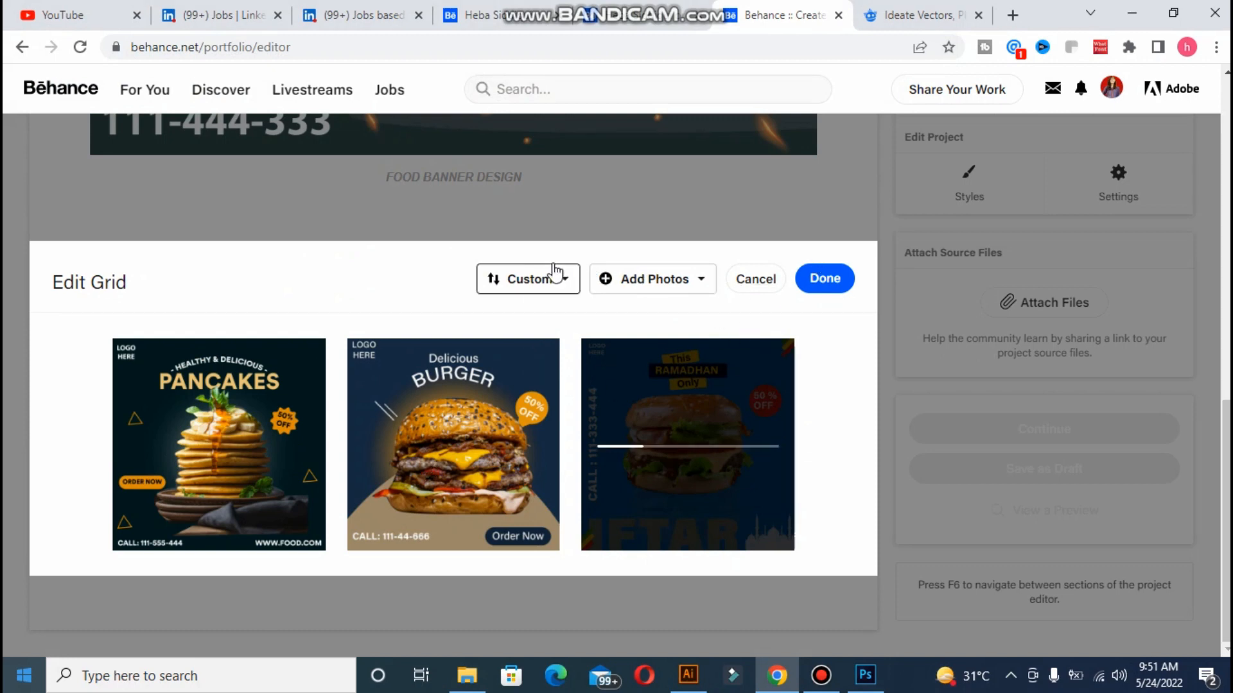
- Rearrange the grid photos in the order pancakes, blue Ramadhan burger, Delicious Burger, and finish editing the grid
{"action": "left_click", "coordinate": [573, 282]}
{"action": "left_click", "coordinate": [602, 350]}
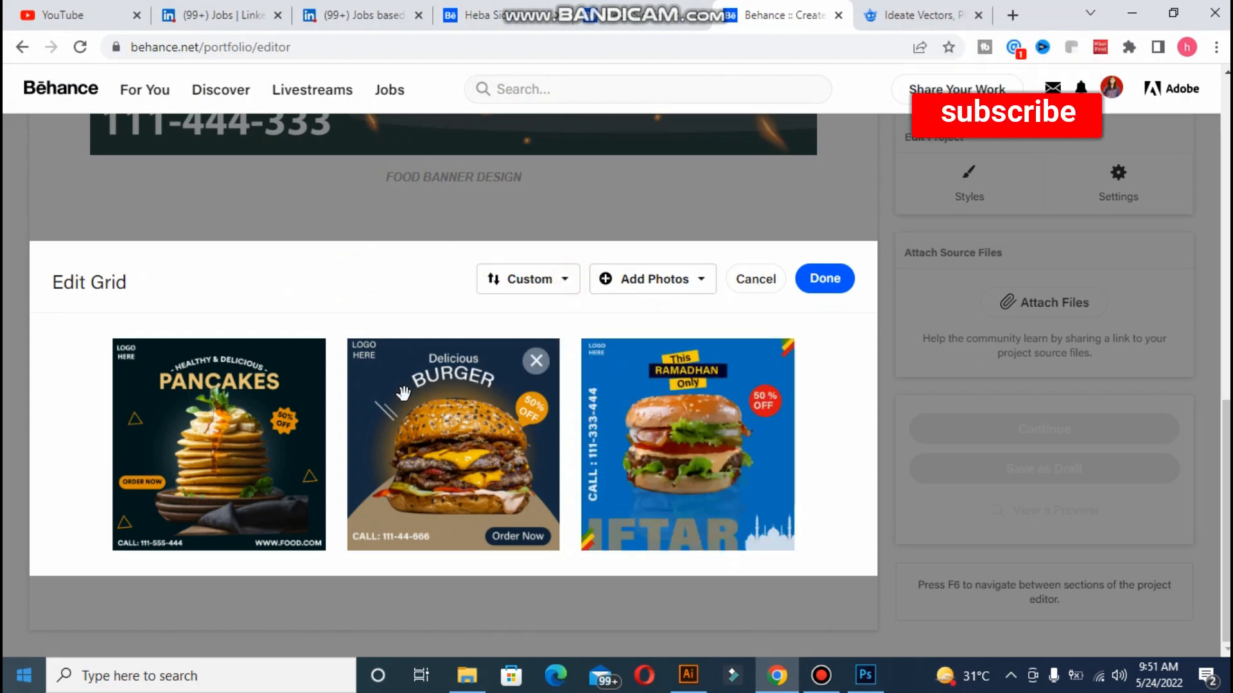
{"action": "left_click_drag", "start_coordinate": [429, 431], "coordinate": [693, 457]}
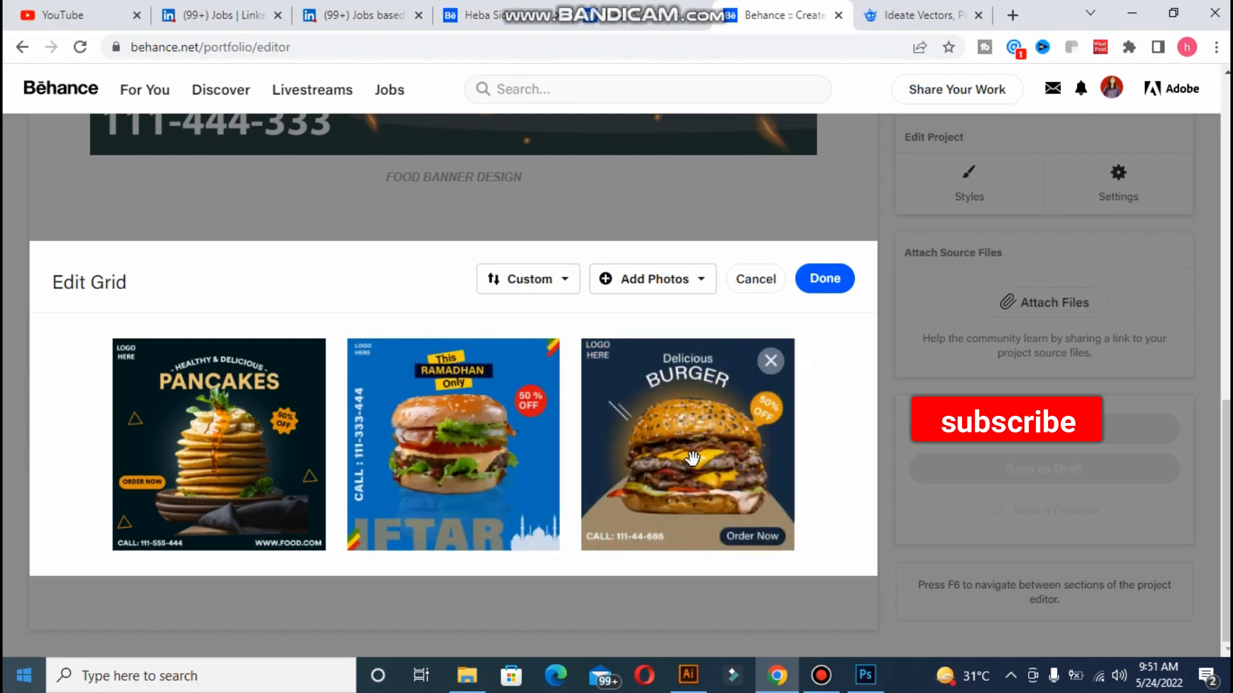
{"action": "left_click_drag", "start_coordinate": [457, 412], "coordinate": [187, 406]}
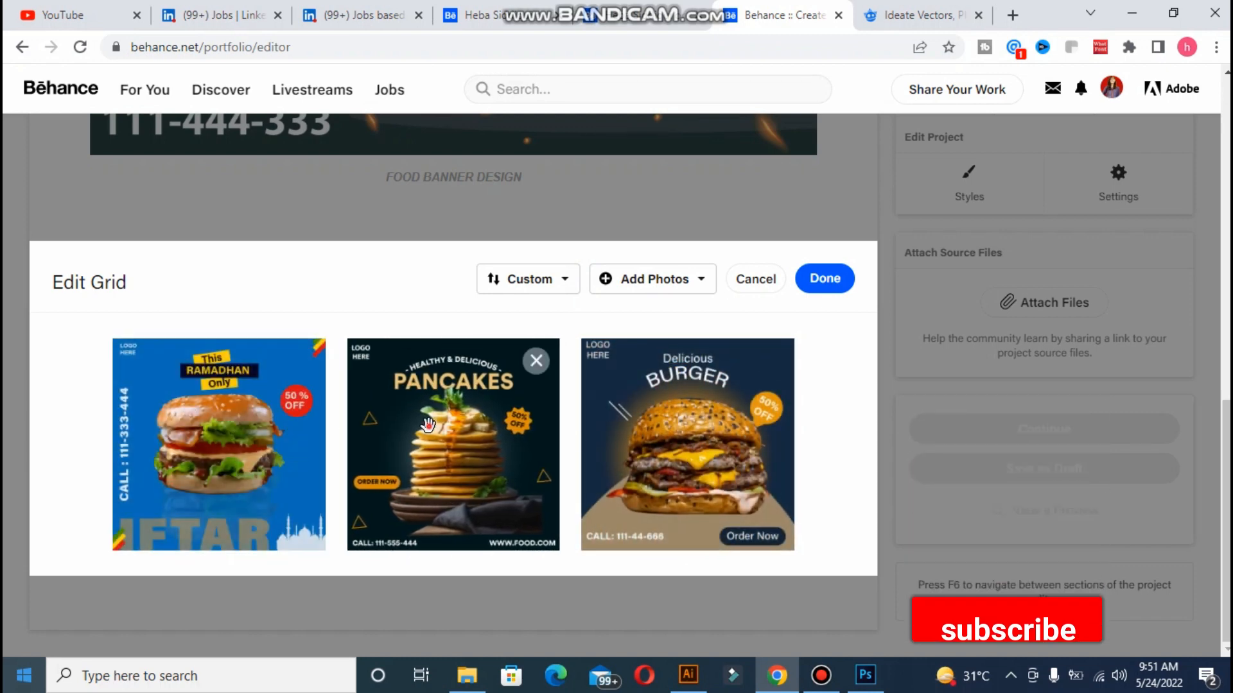
{"action": "left_click_drag", "start_coordinate": [411, 411], "coordinate": [157, 408]}
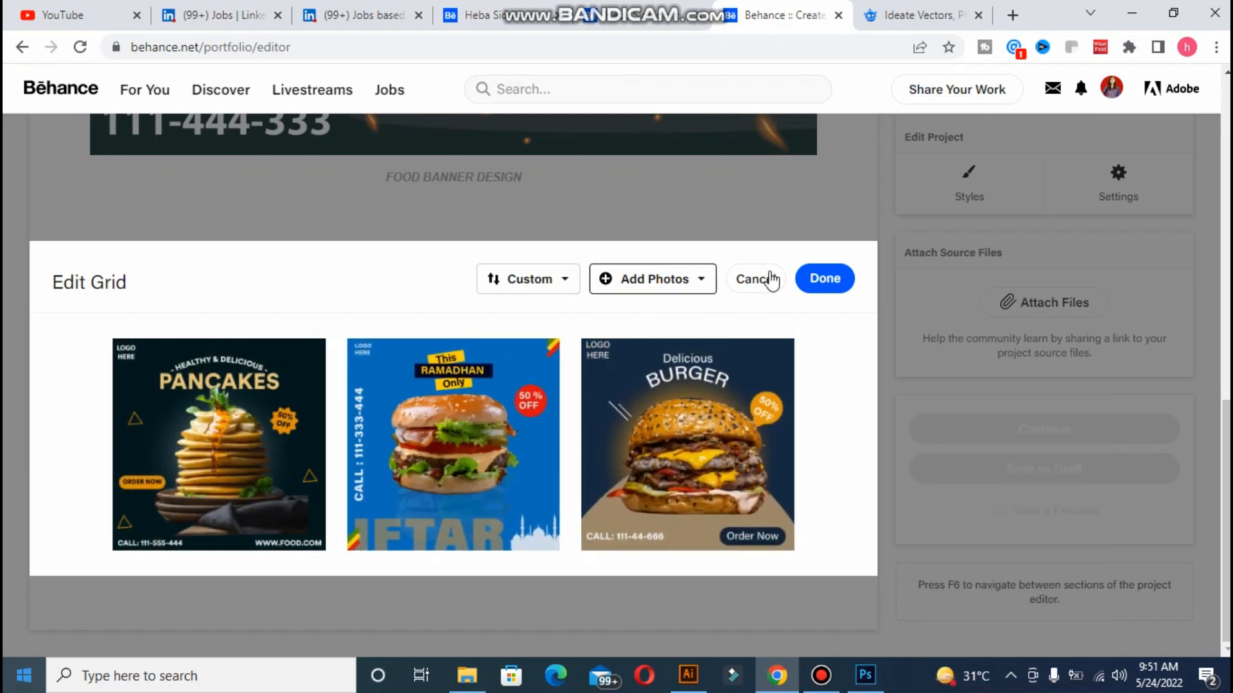
{"action": "left_click", "coordinate": [839, 282]}
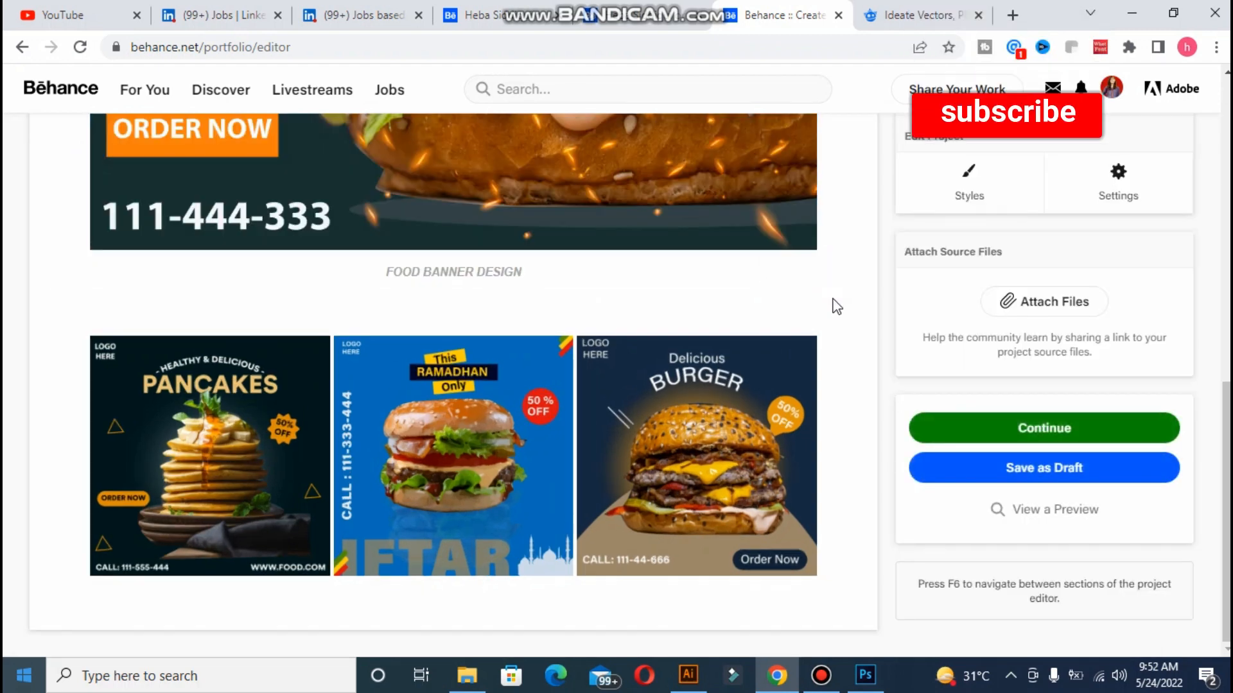
- Try a dark 2A2727 project background with narrower content spacing in the project styles, leaving the changes unsaved
{"action": "scroll", "coordinate": [452, 385], "scroll_direction": "up", "scroll_amount": 5}
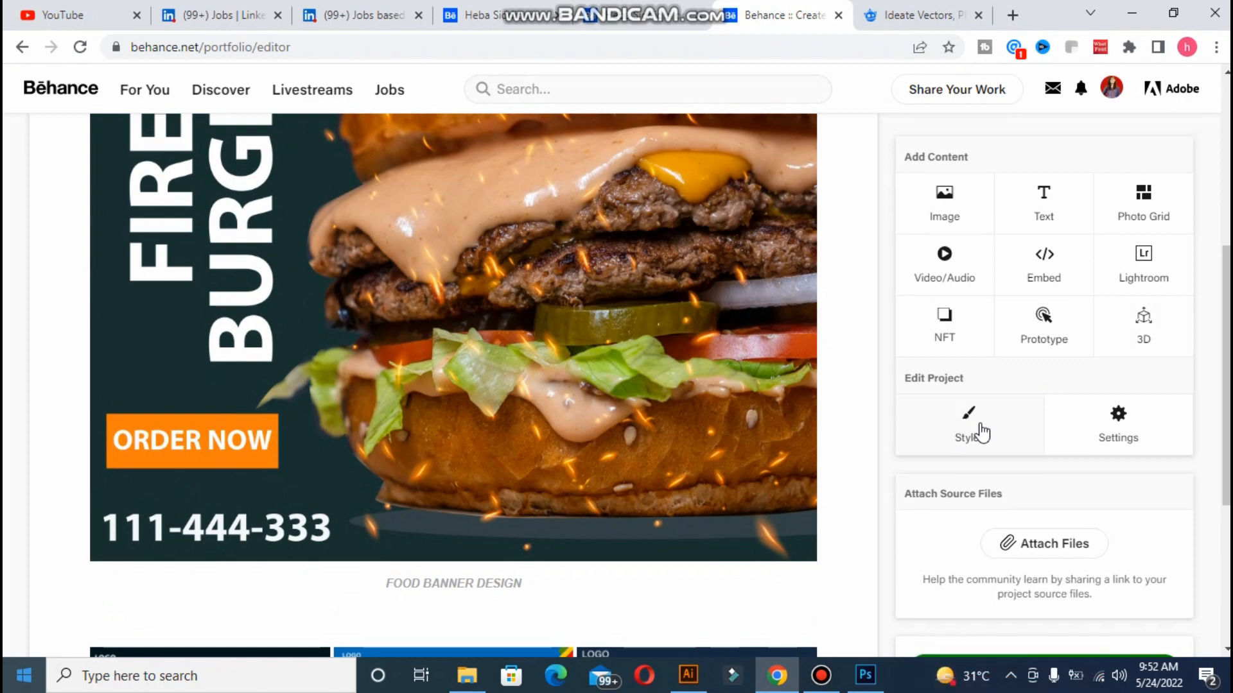
{"action": "left_click", "coordinate": [980, 422]}
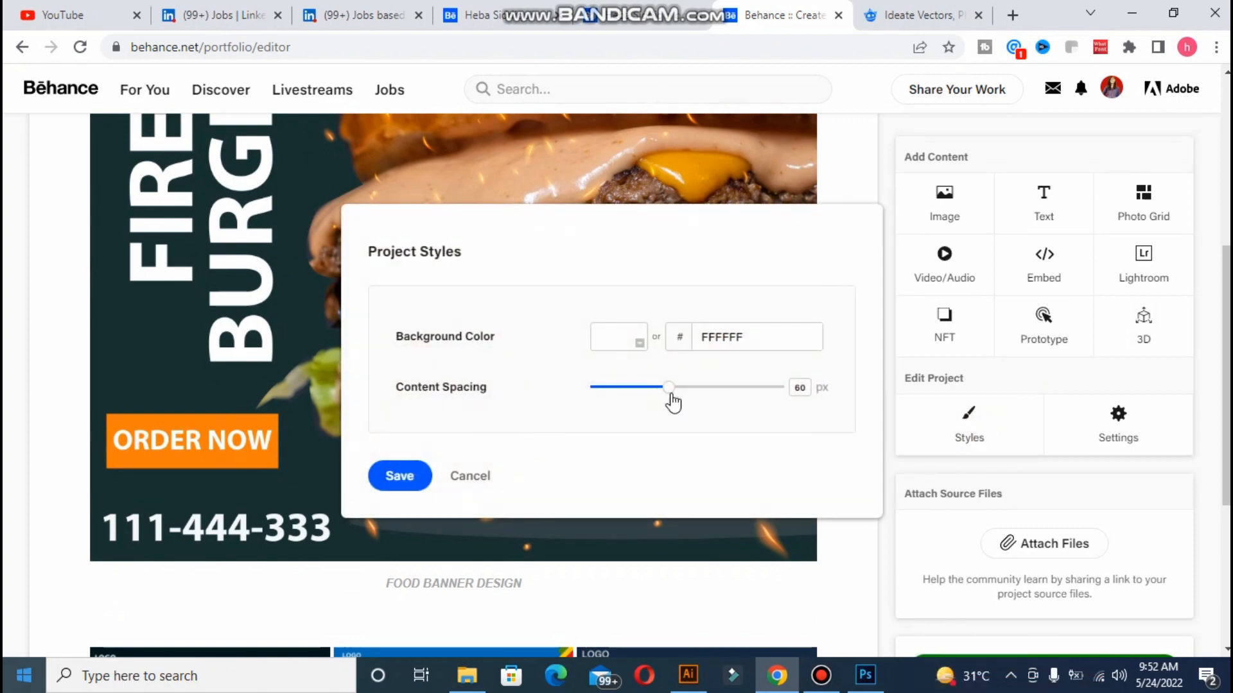
{"action": "left_click", "coordinate": [628, 337]}
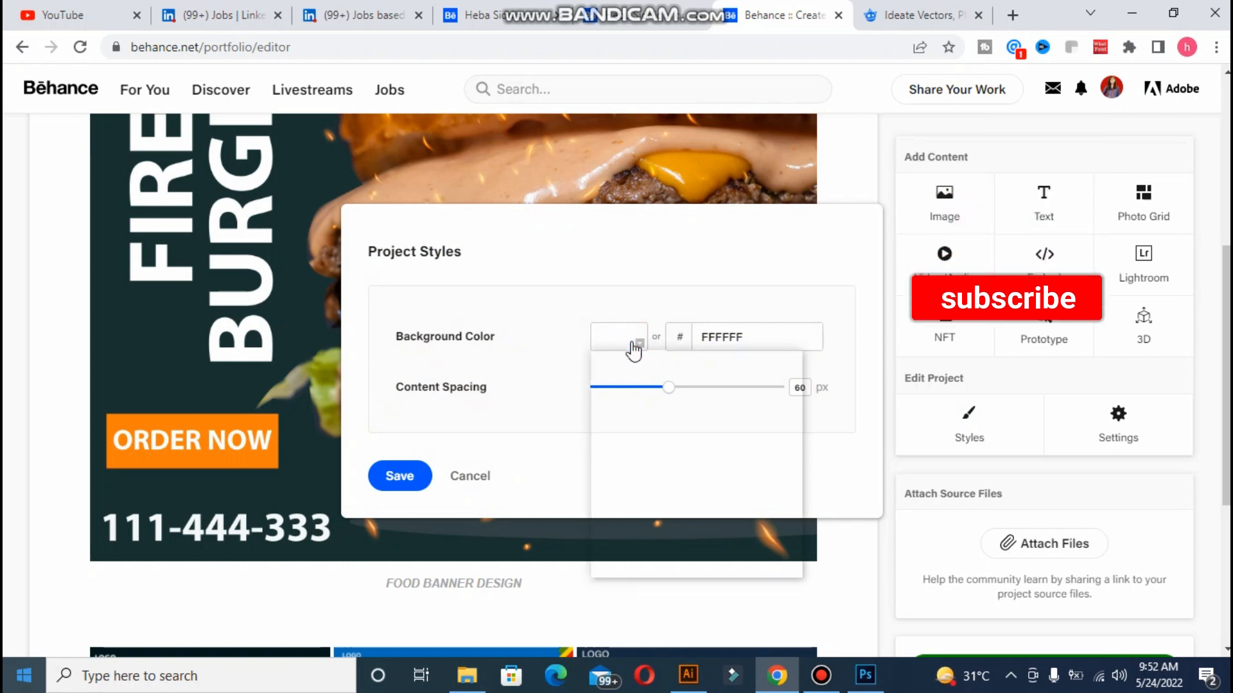
{"action": "left_click", "coordinate": [741, 379]}
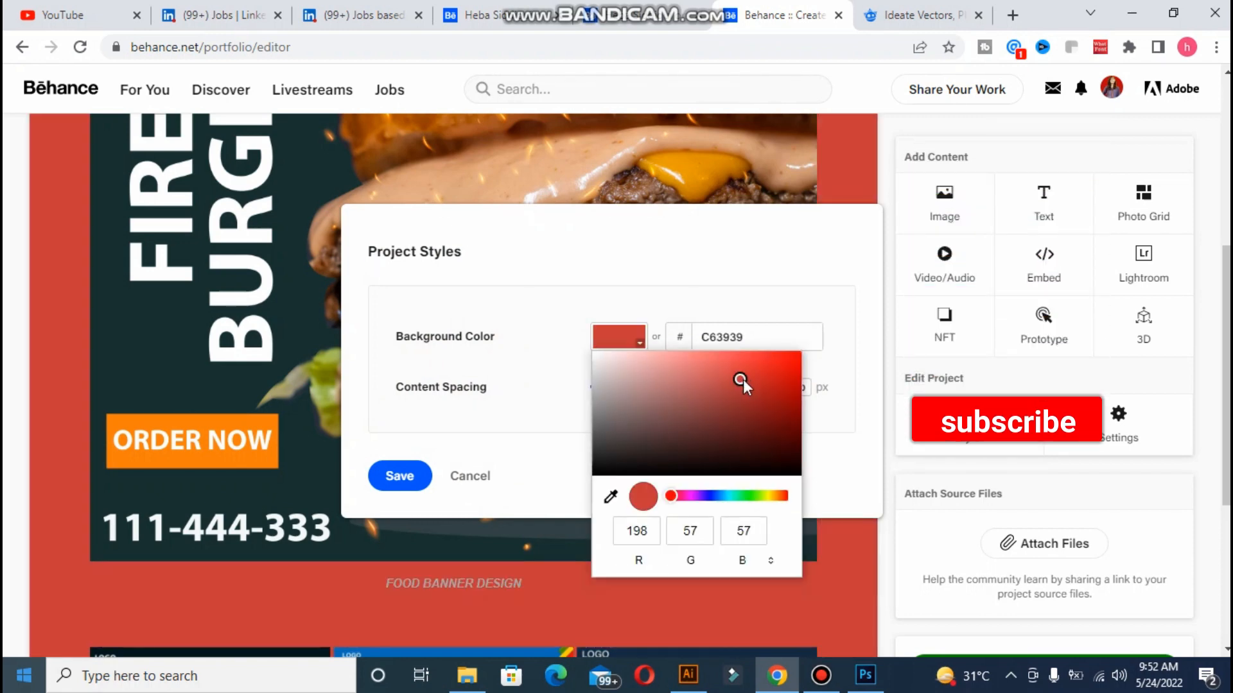
{"action": "left_click", "coordinate": [765, 384]}
{"action": "left_click", "coordinate": [620, 427]}
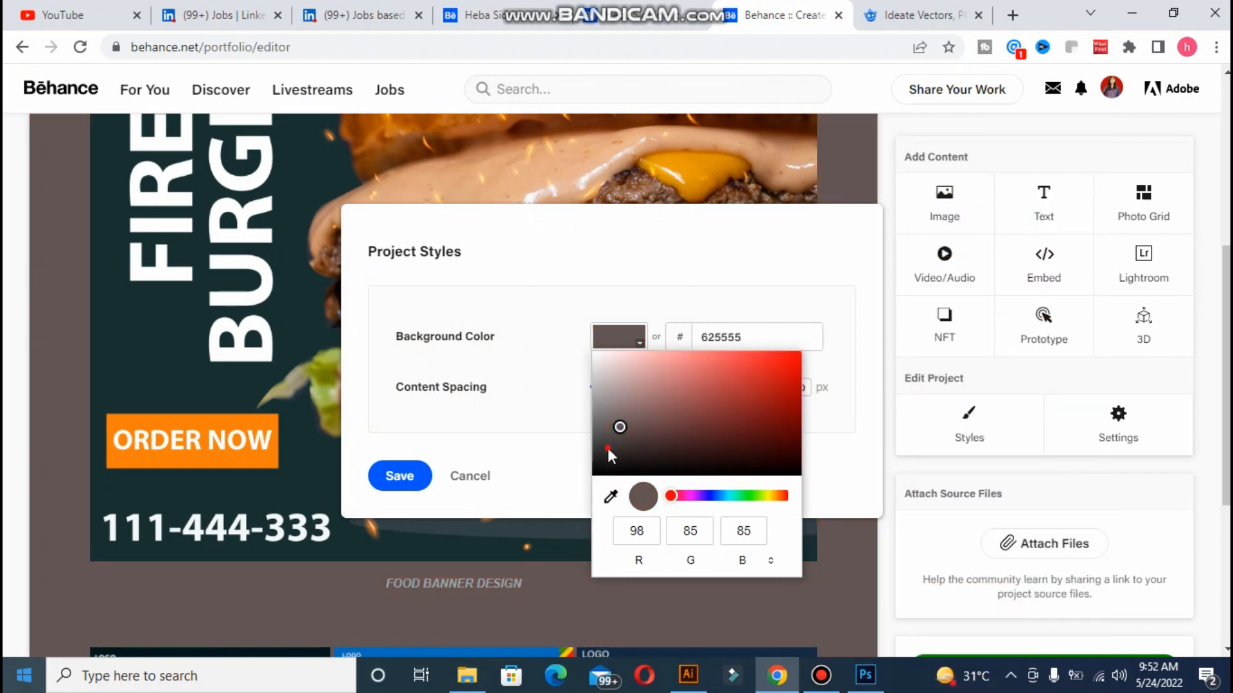
{"action": "left_click", "coordinate": [607, 449]}
{"action": "left_click", "coordinate": [608, 454]}
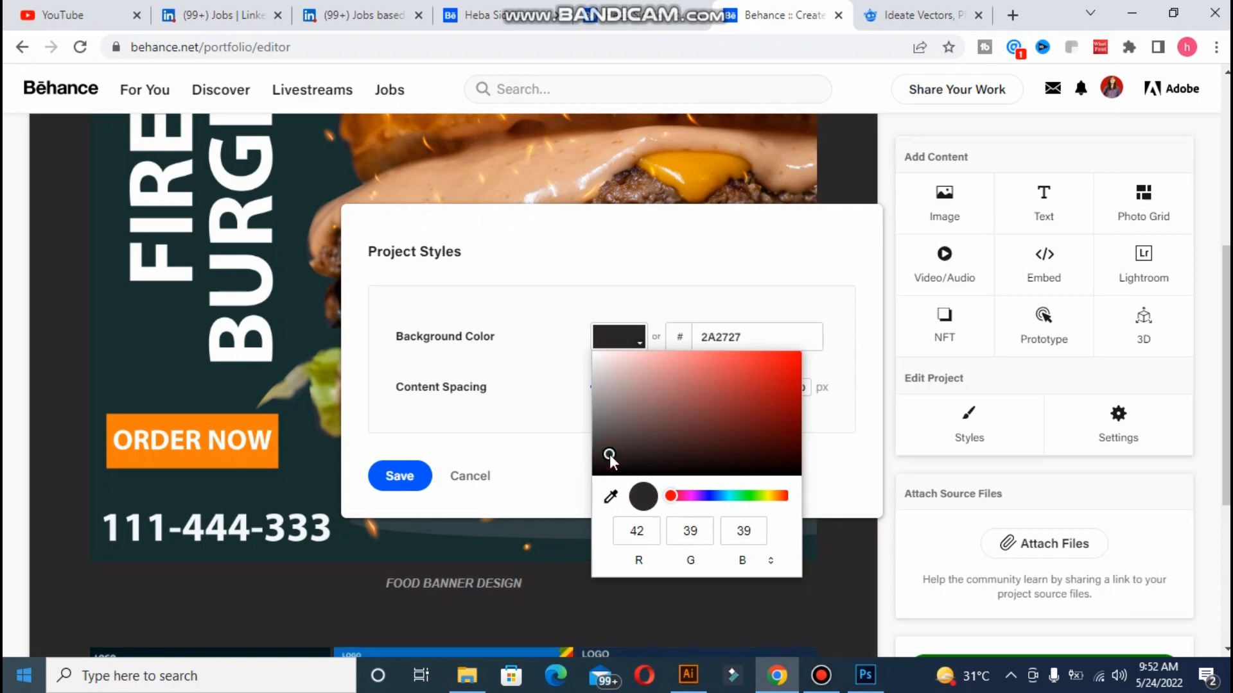
{"action": "left_click", "coordinate": [703, 293]}
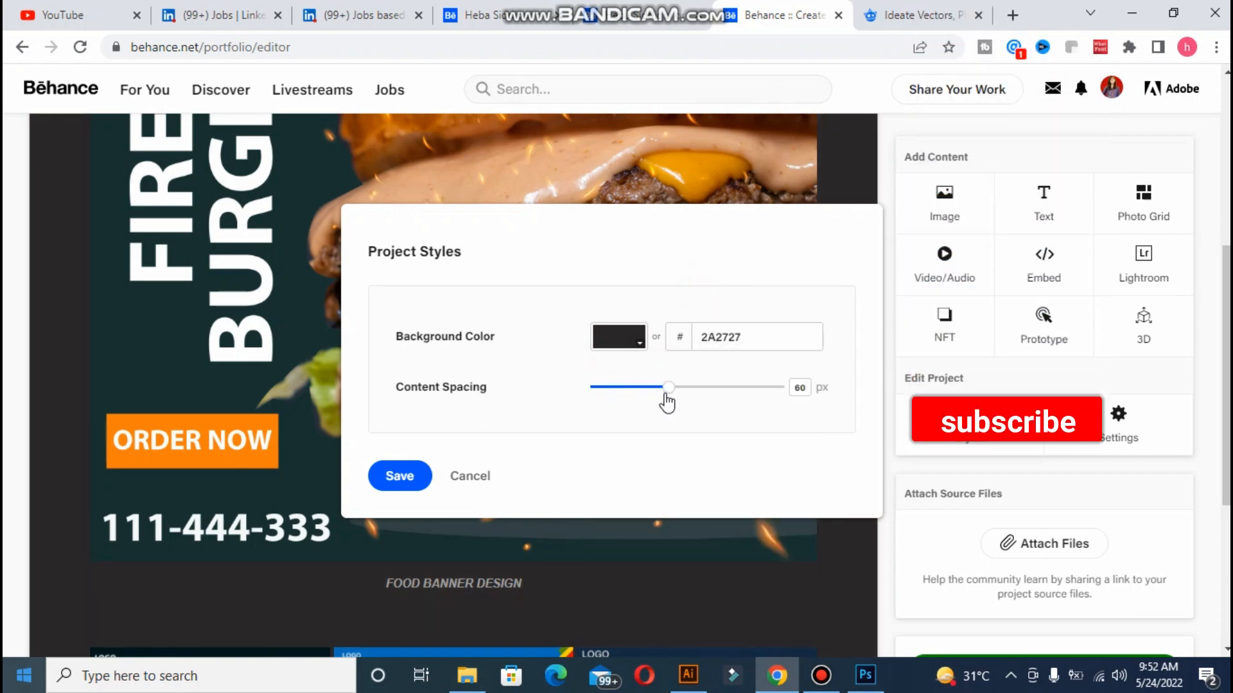
{"action": "left_click_drag", "start_coordinate": [669, 401], "coordinate": [620, 389]}
- Set the project's content spacing to 20 px in the project styles and save it
{"action": "scroll", "coordinate": [487, 218], "scroll_direction": "down", "scroll_amount": 2}
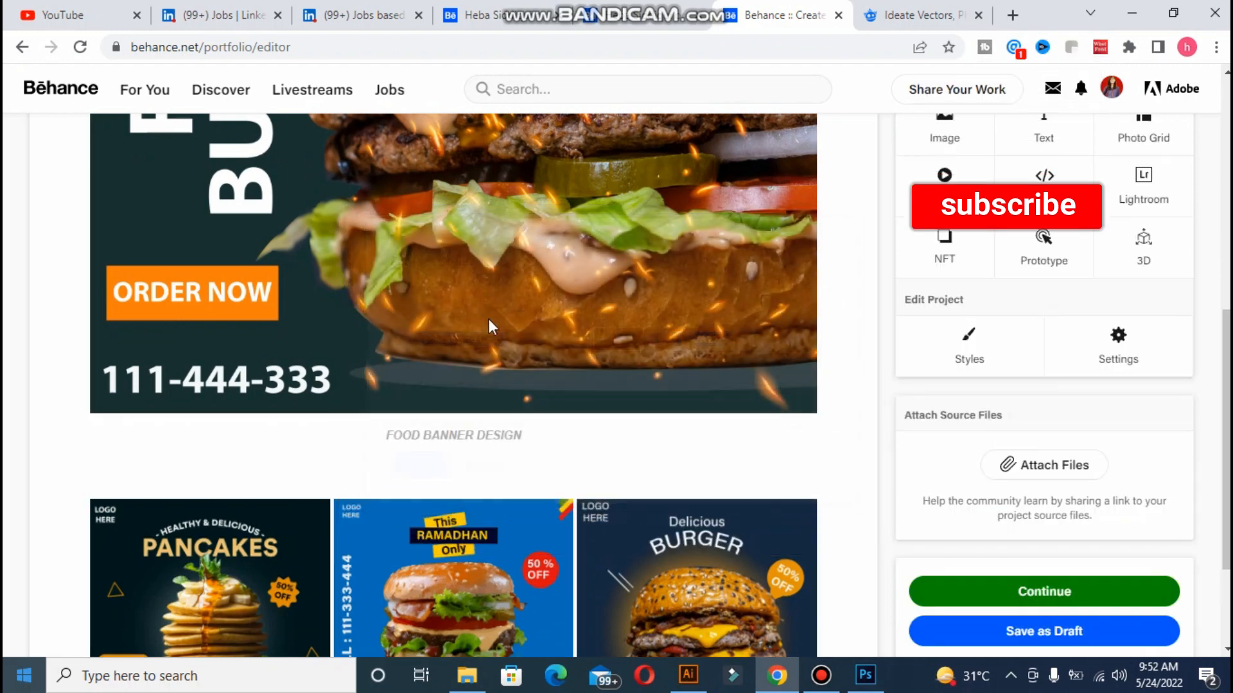
{"action": "left_click", "coordinate": [969, 341]}
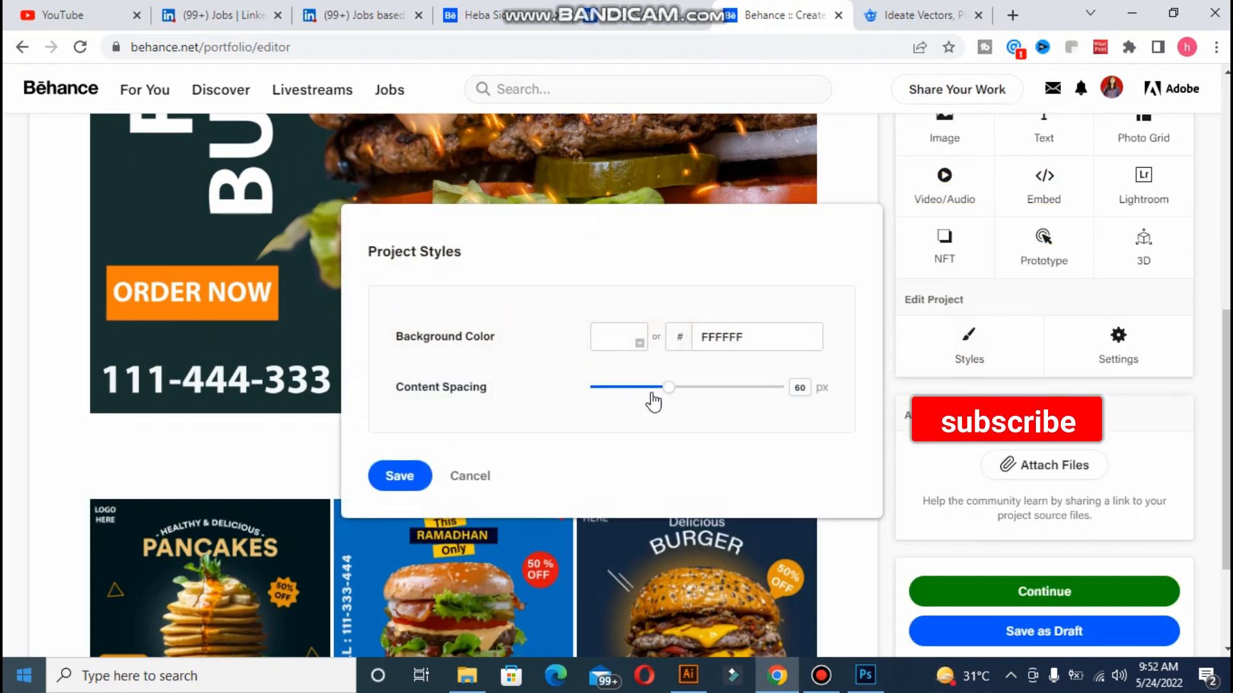
{"action": "left_click_drag", "start_coordinate": [670, 393], "coordinate": [622, 398]}
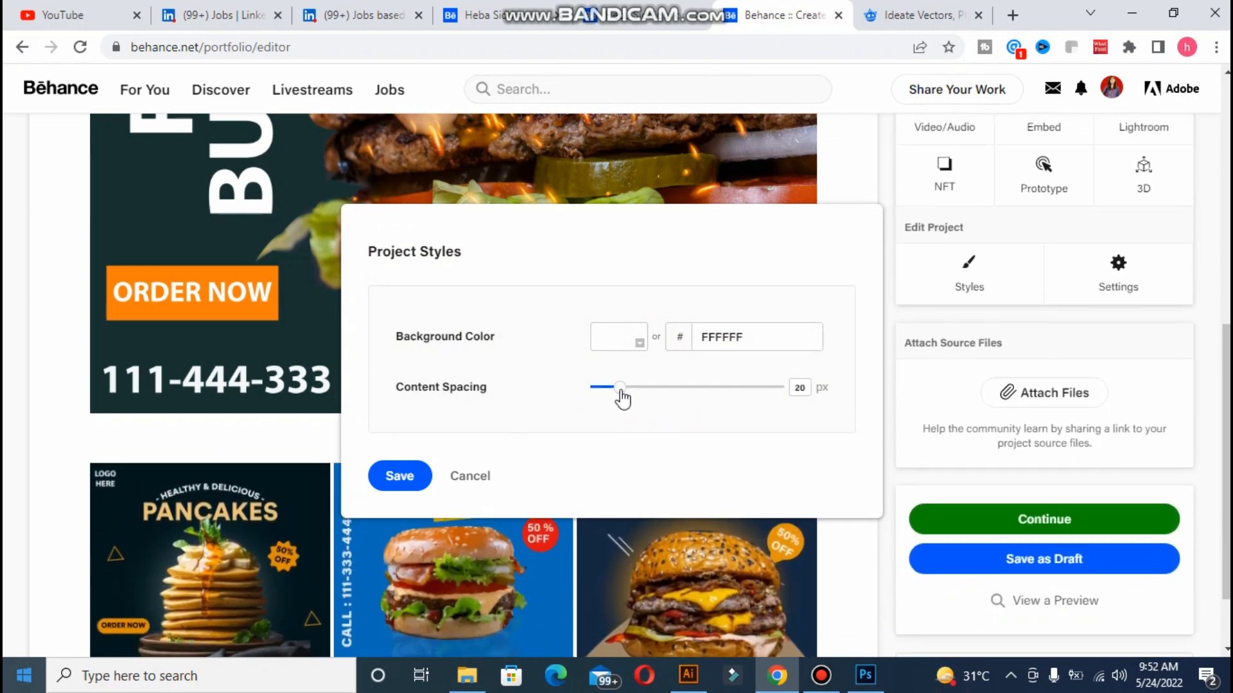
{"action": "left_click", "coordinate": [399, 476]}
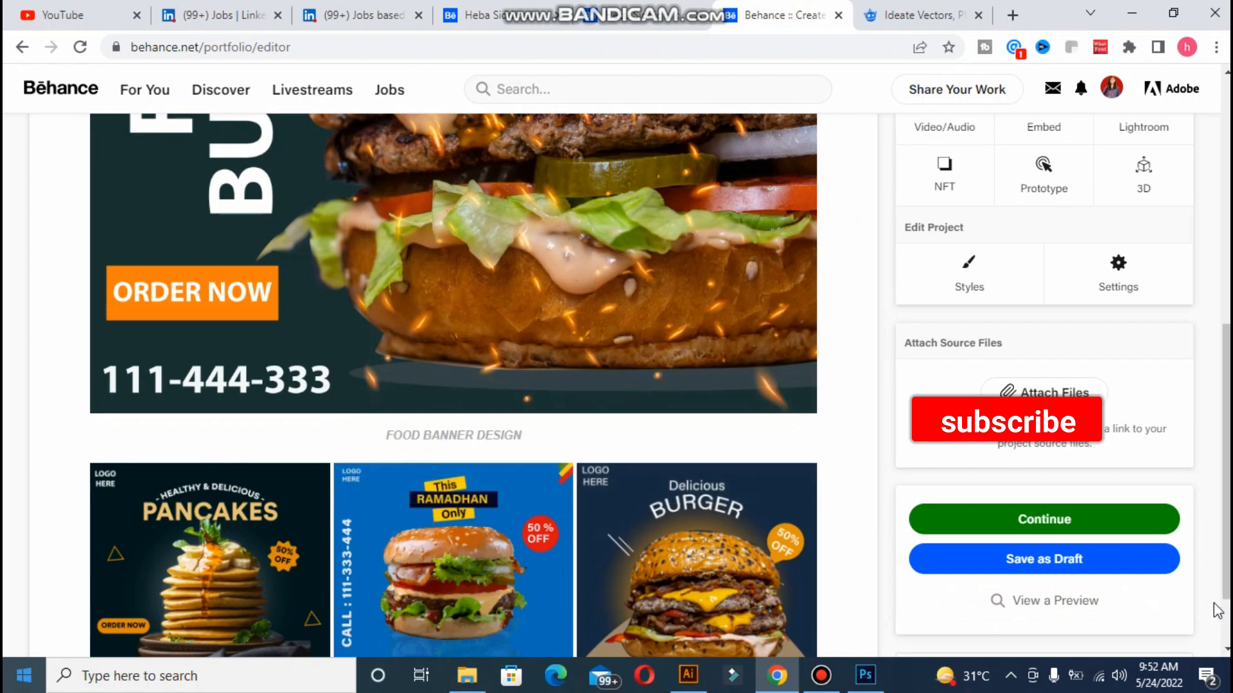
- Review the project layout, open the project settings and enter the project title Food Banner
{"action": "scroll", "coordinate": [617, 386], "scroll_direction": "up", "scroll_amount": 5}
{"action": "scroll", "coordinate": [1154, 374], "scroll_direction": "up", "scroll_amount": 2}
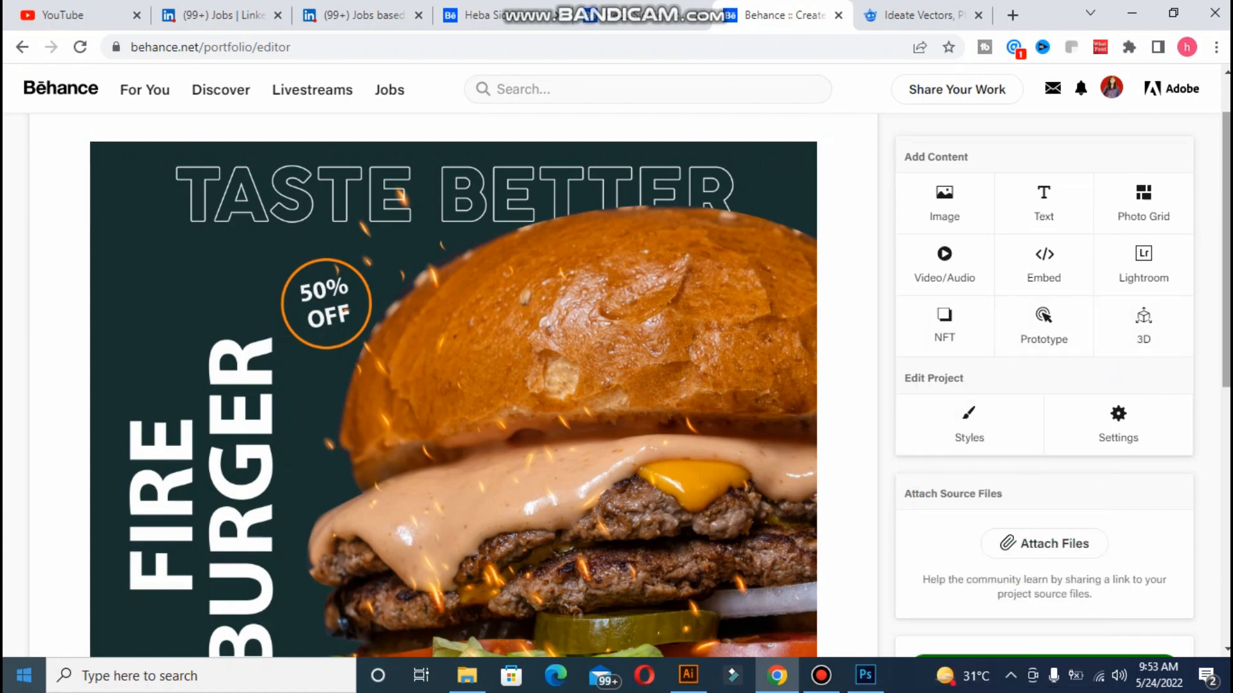
{"action": "scroll", "coordinate": [449, 386], "scroll_direction": "down", "scroll_amount": 8}
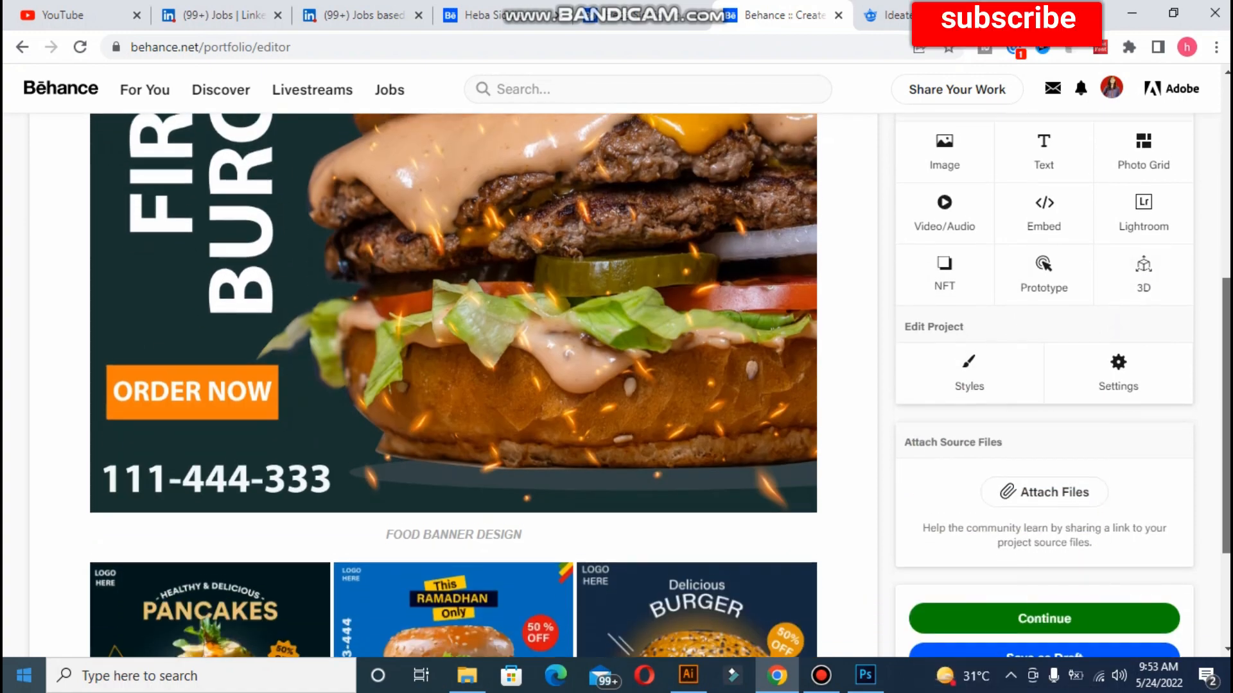
{"action": "scroll", "coordinate": [1116, 440], "scroll_direction": "up", "scroll_amount": 4}
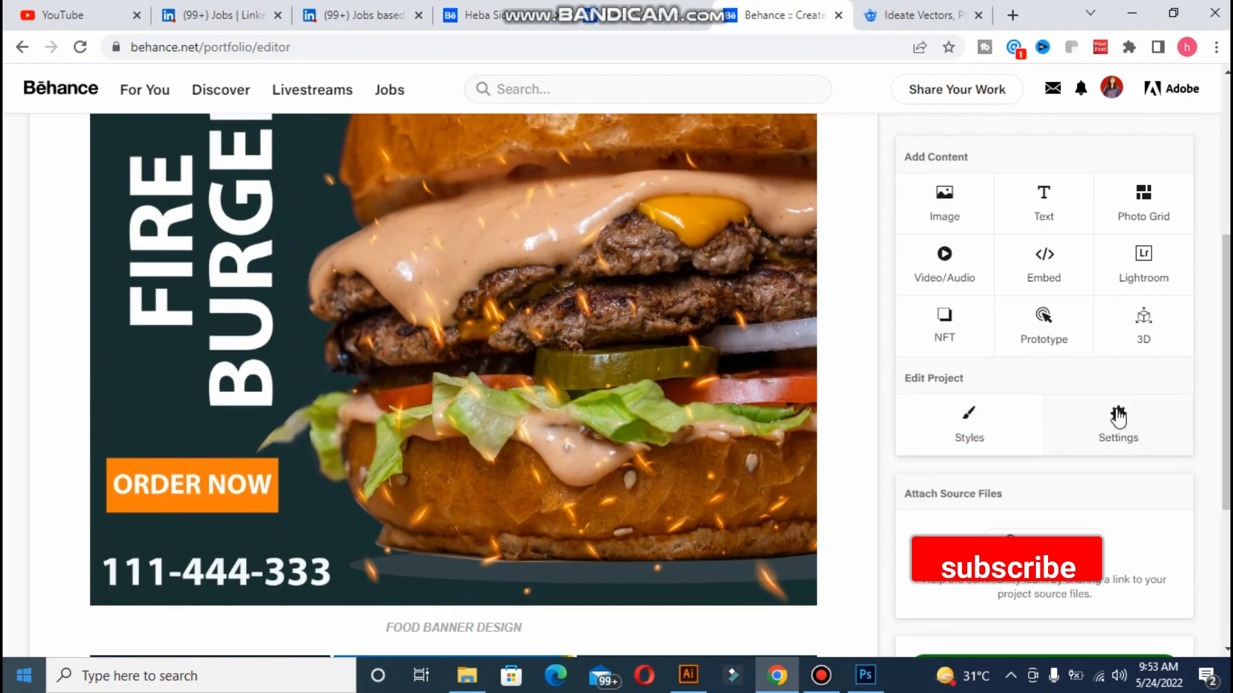
{"action": "left_click", "coordinate": [1129, 419]}
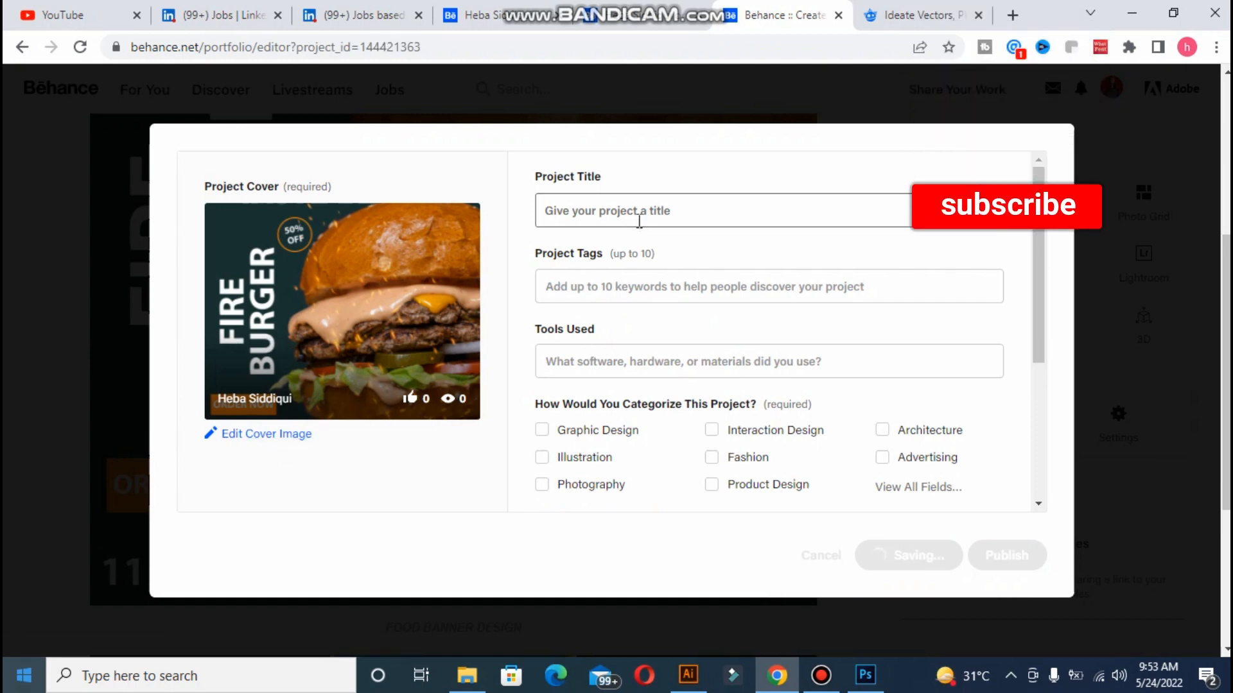
{"action": "left_click", "coordinate": [640, 216]}
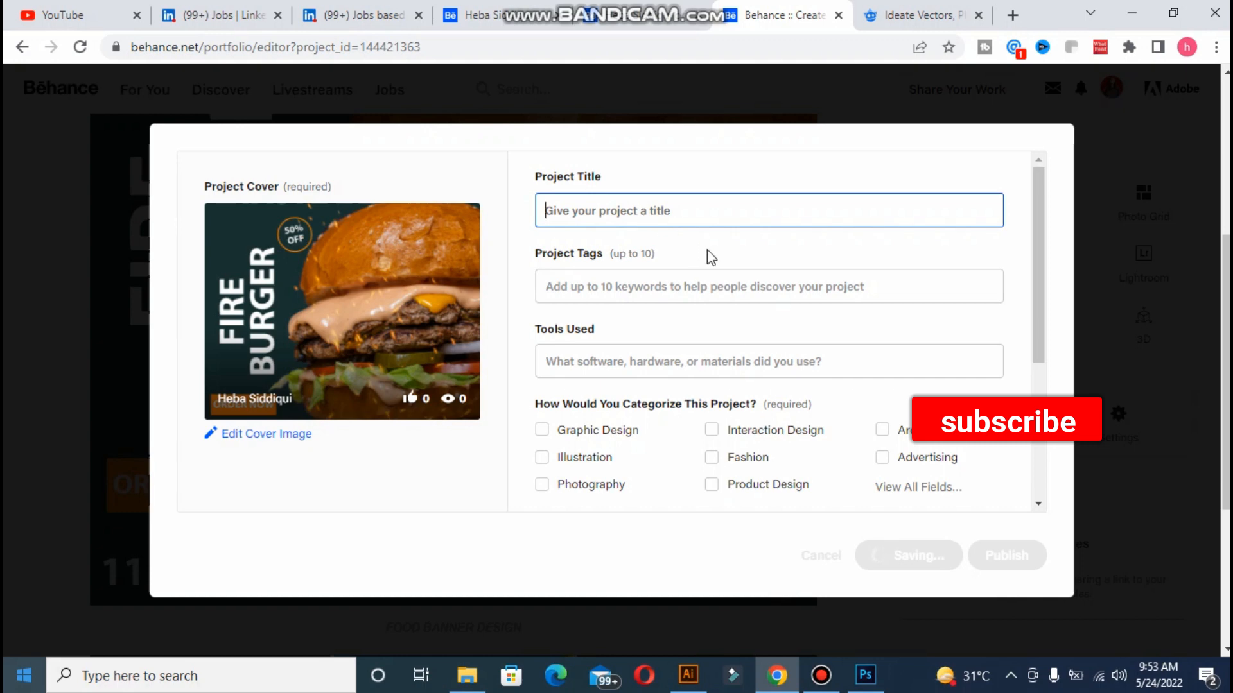
{"action": "type", "text": "F"}
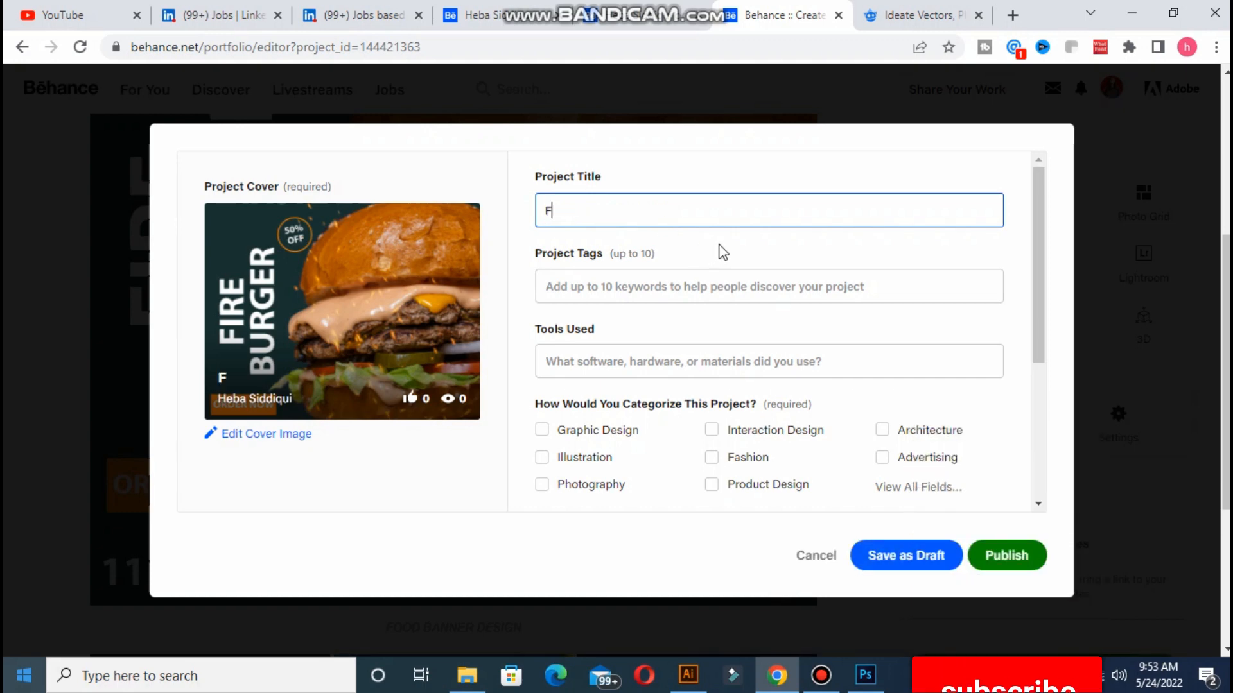
{"action": "type", "text": "ood"}
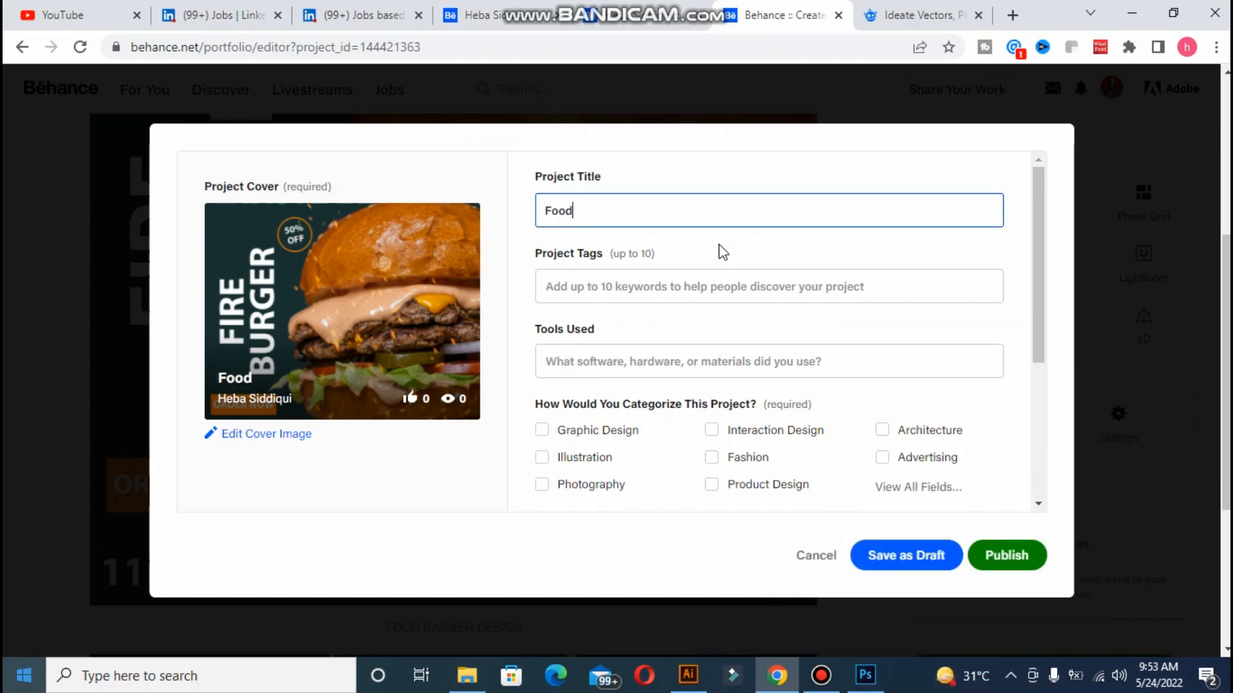
{"action": "type", "text": " Banner"}
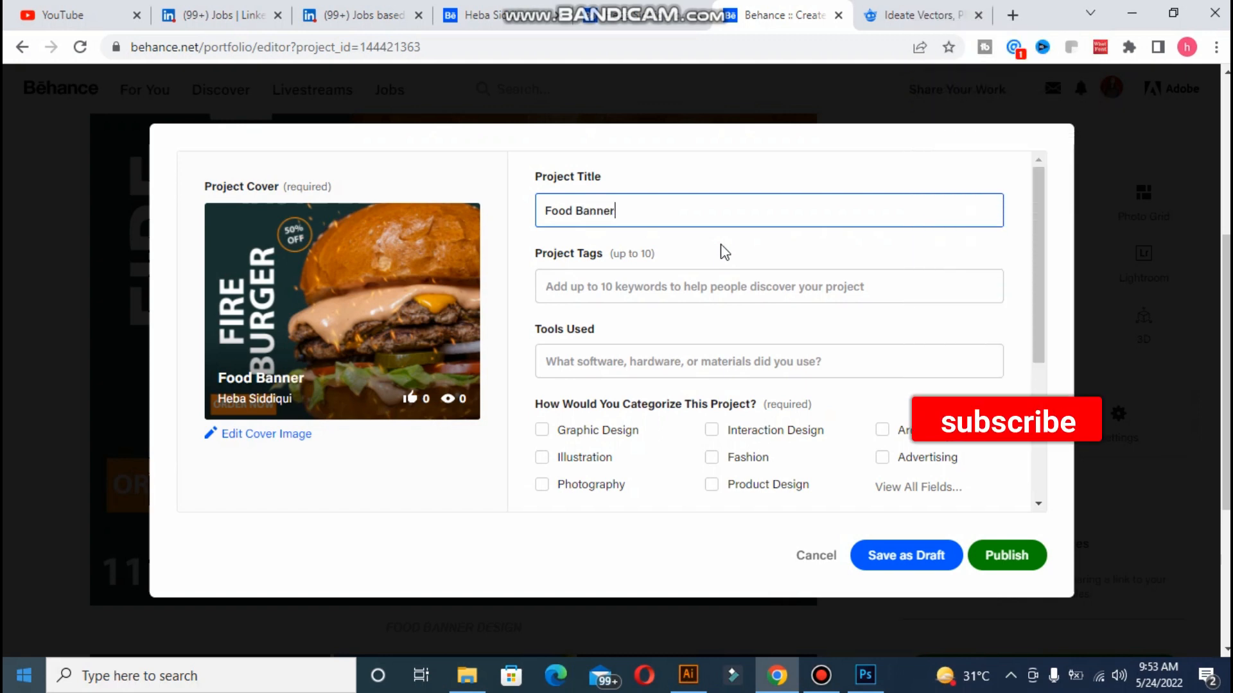
- Add the suggested tags food banner and food design to the project tags
{"action": "key", "text": "Tab"}
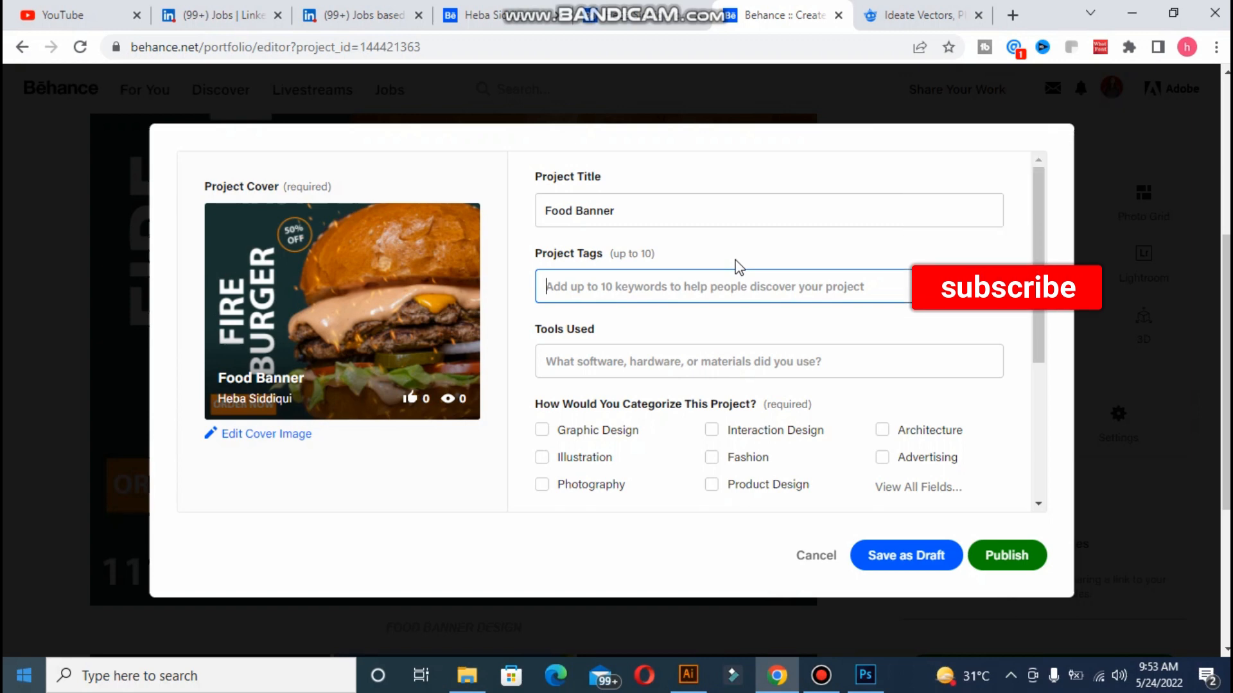
{"action": "type", "text": "foo"}
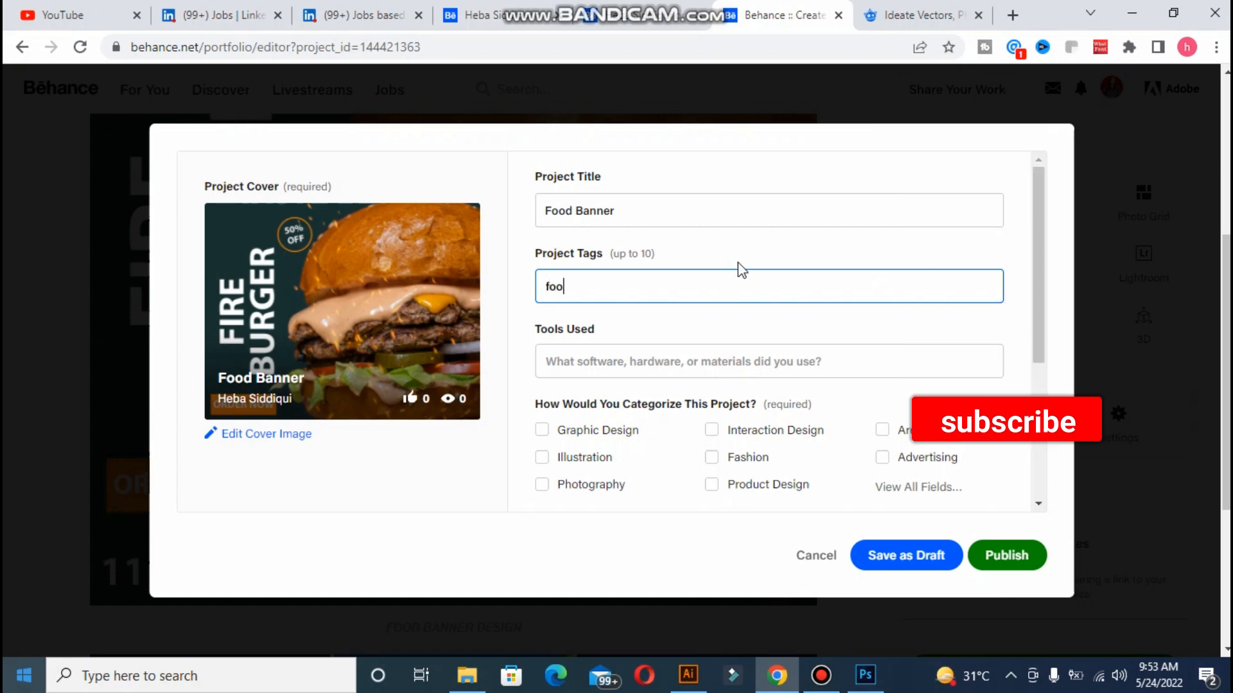
{"action": "type", "text": "d "}
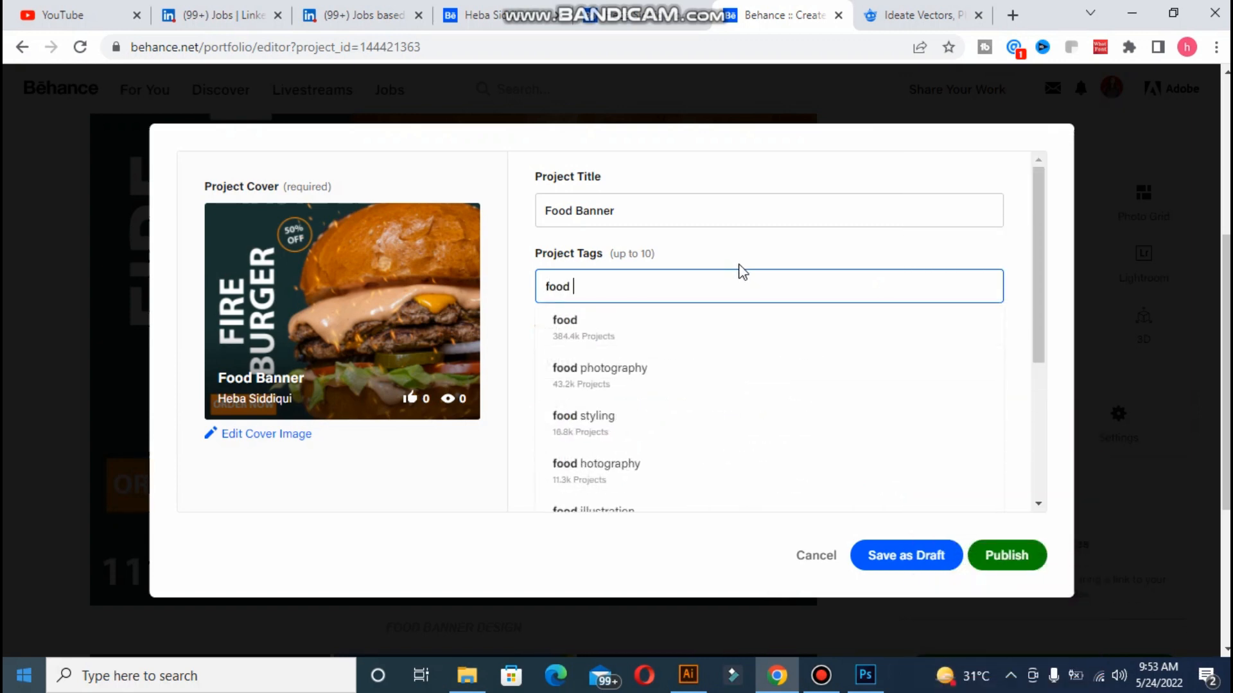
{"action": "type", "text": "bann"}
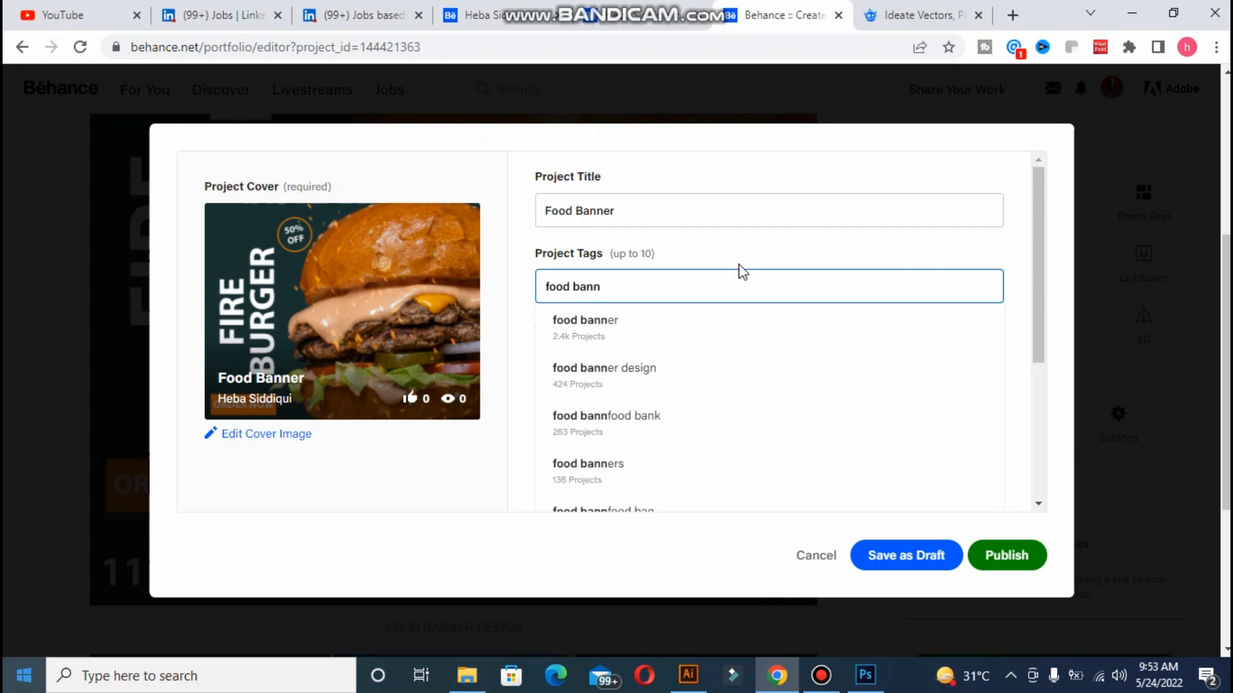
{"action": "left_click", "coordinate": [655, 337]}
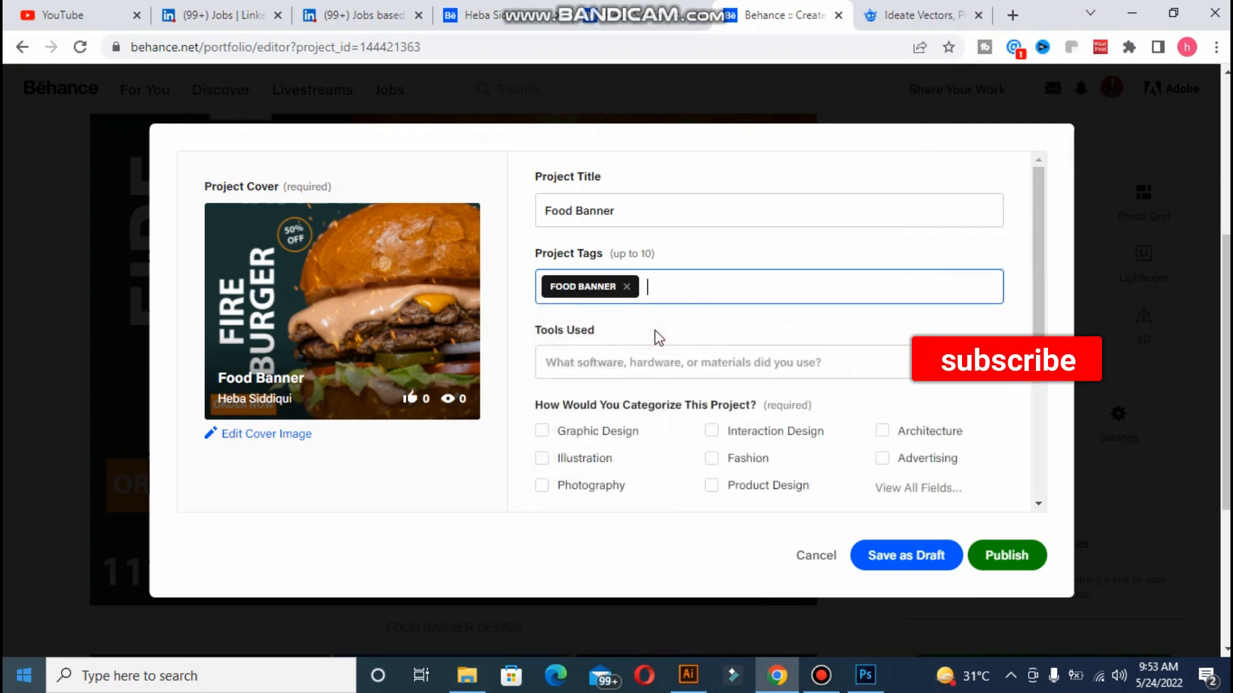
{"action": "type", "text": "food"}
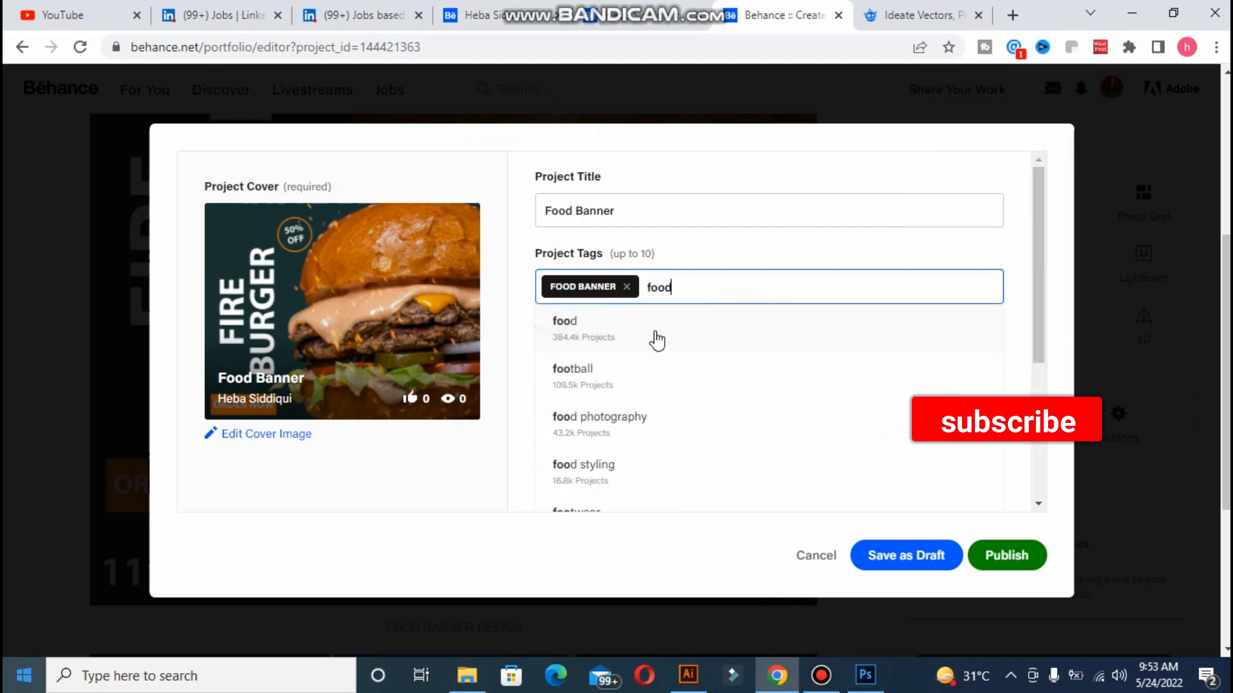
{"action": "type", "text": " design"}
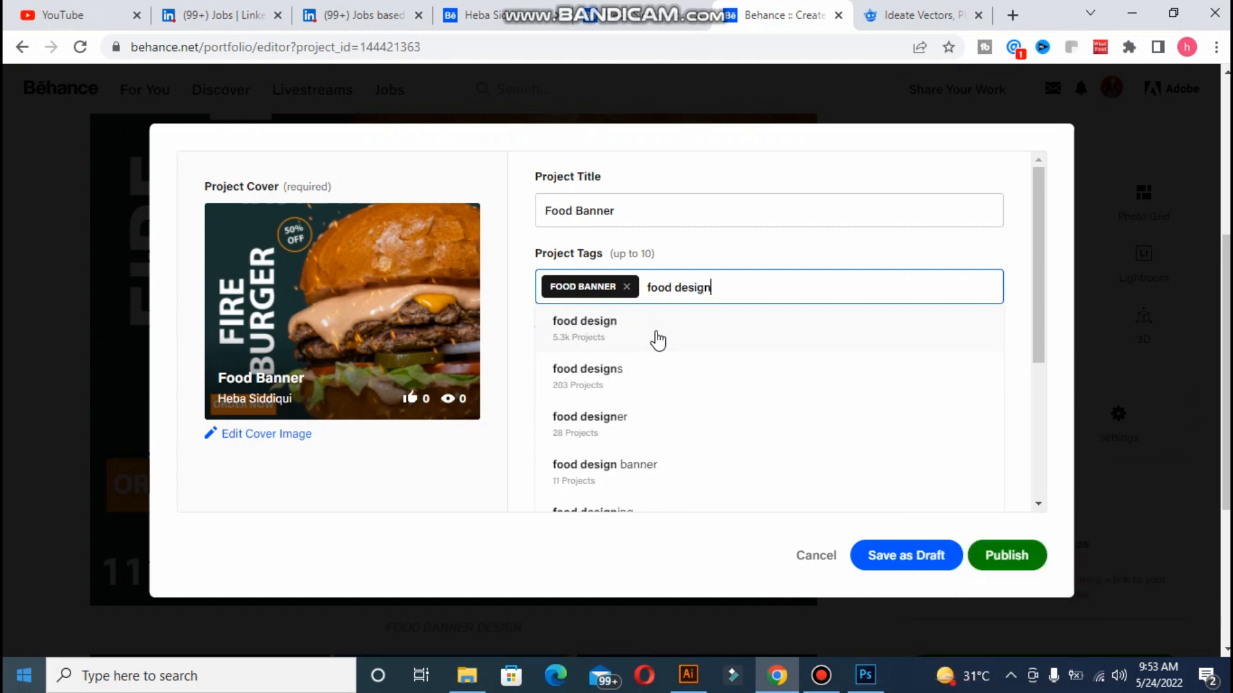
{"action": "left_click", "coordinate": [658, 340]}
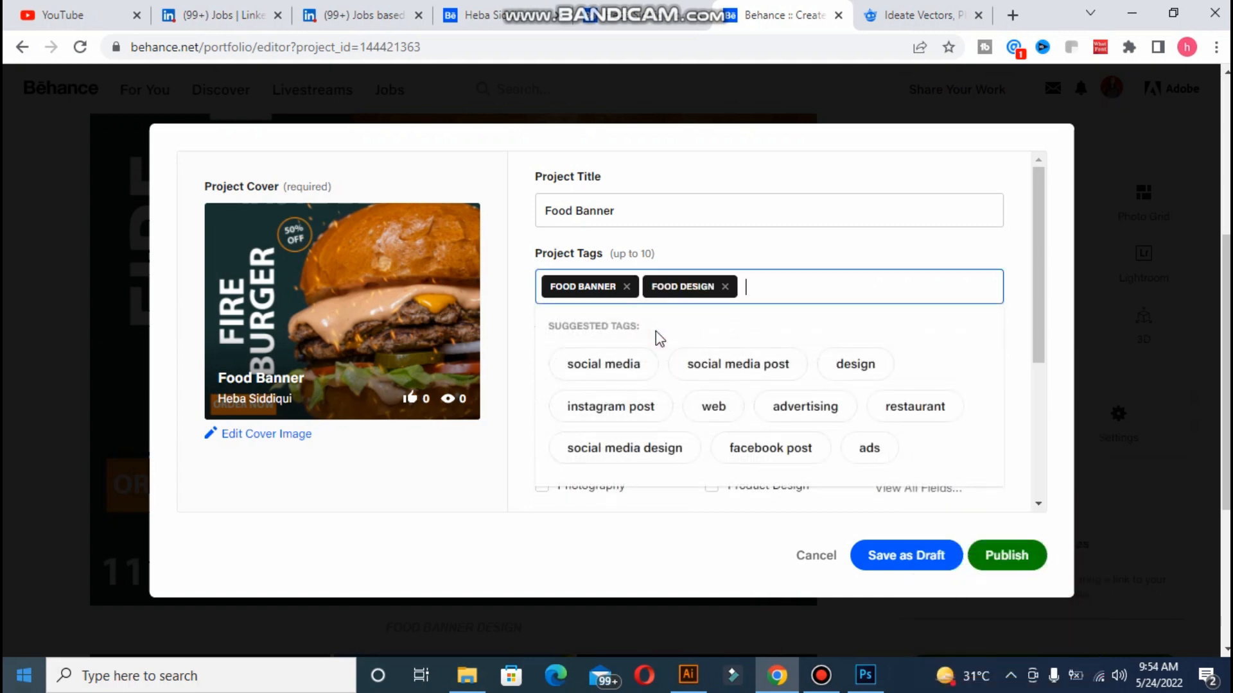
- Add the suggested tag food photography to the project tags
{"action": "type", "text": "d"}
{"action": "key", "text": "BackSpace"}
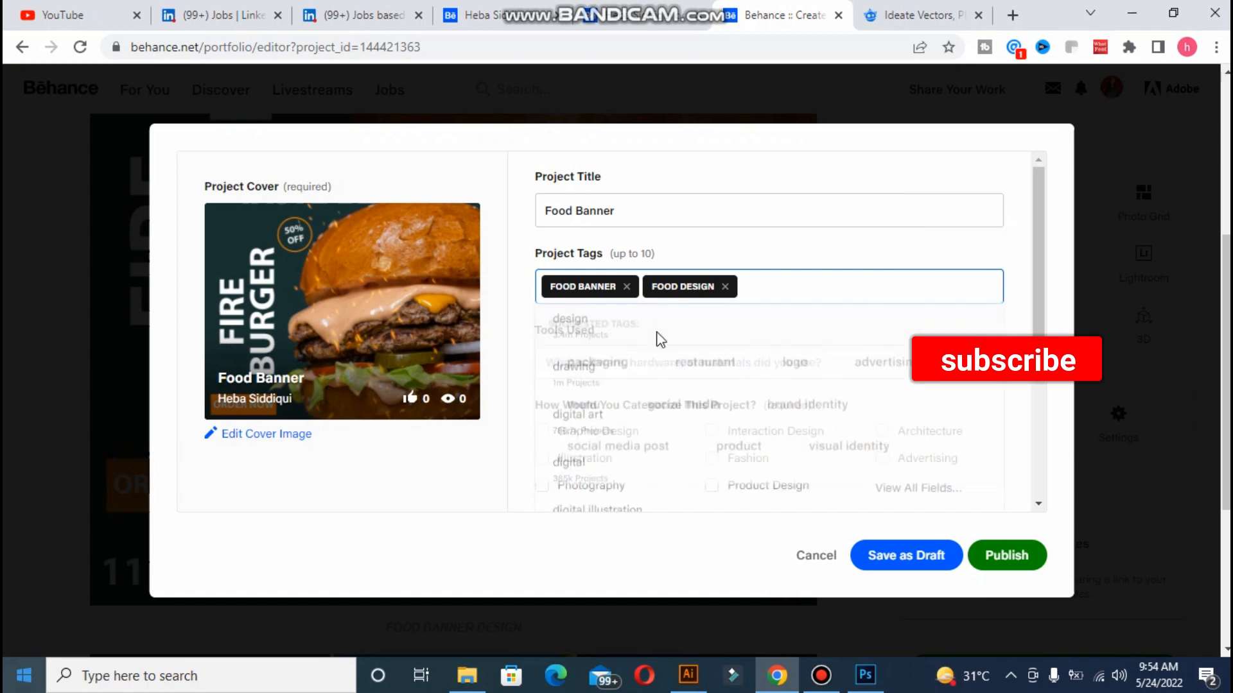
{"action": "type", "text": "food "}
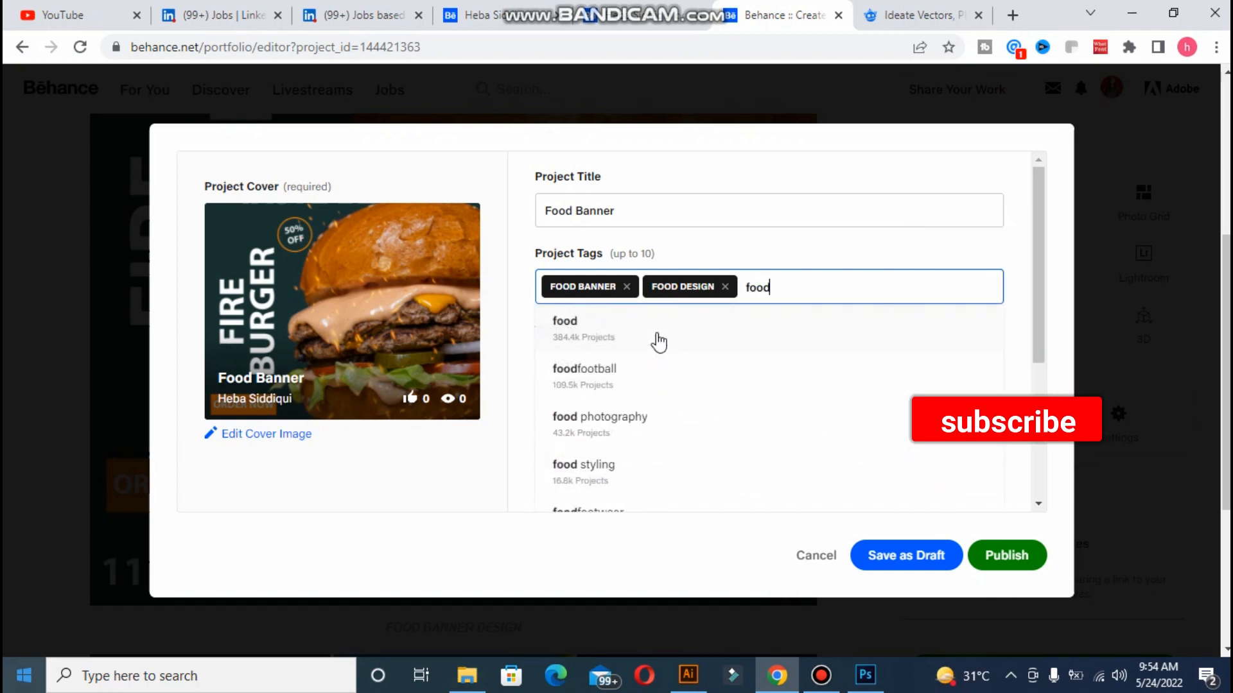
{"action": "type", "text": "so"}
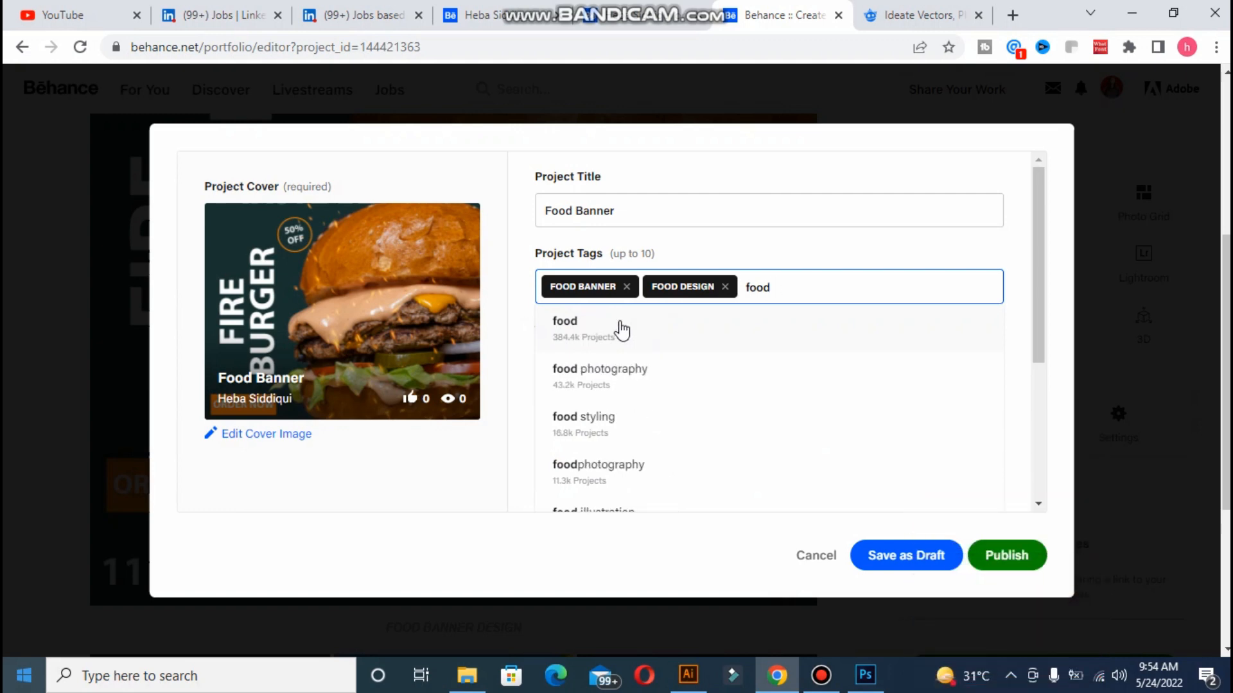
{"action": "left_click", "coordinate": [616, 378]}
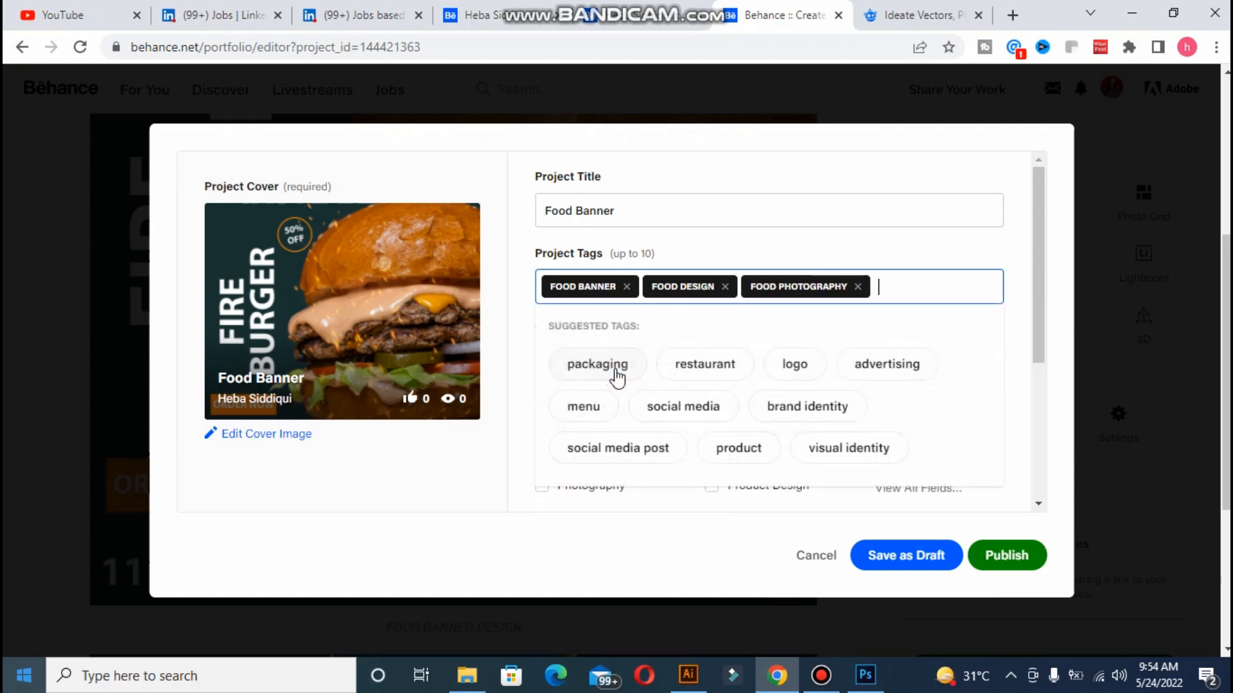
- List Adobe Illustrator and Adobe Photoshop as the tools used for the project
{"action": "left_click", "coordinate": [1039, 330]}
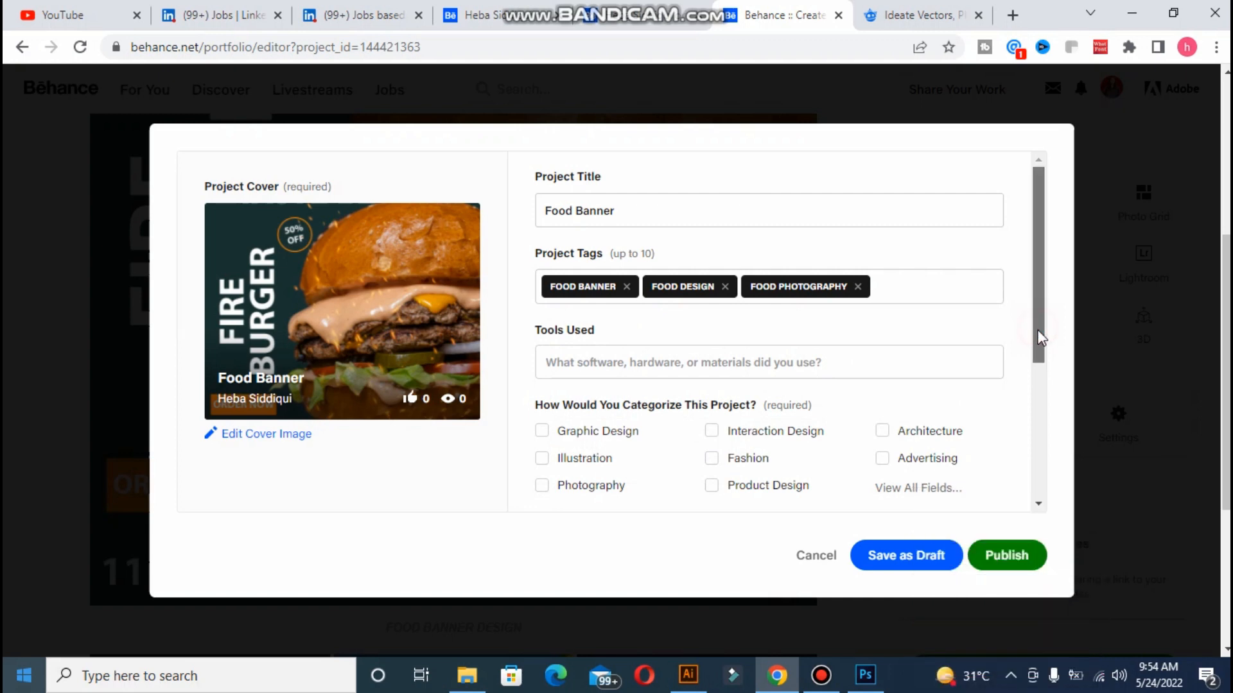
{"action": "left_click_drag", "start_coordinate": [1040, 338], "coordinate": [1031, 374]}
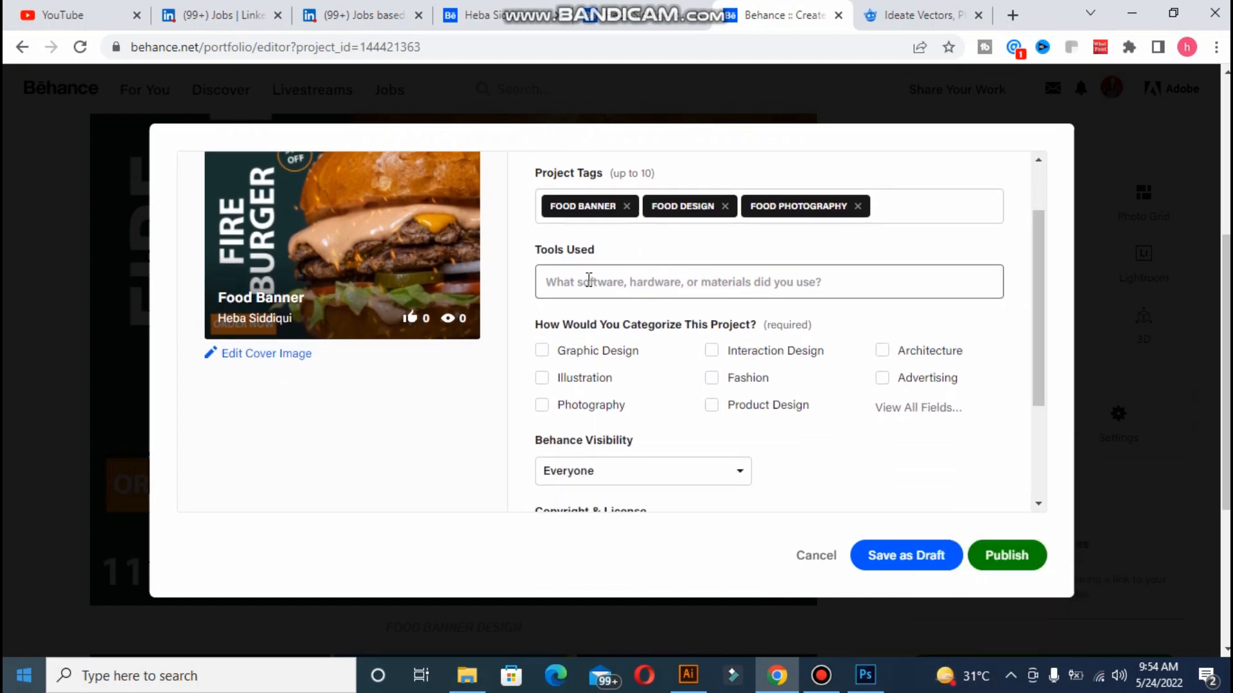
{"action": "left_click", "coordinate": [588, 281]}
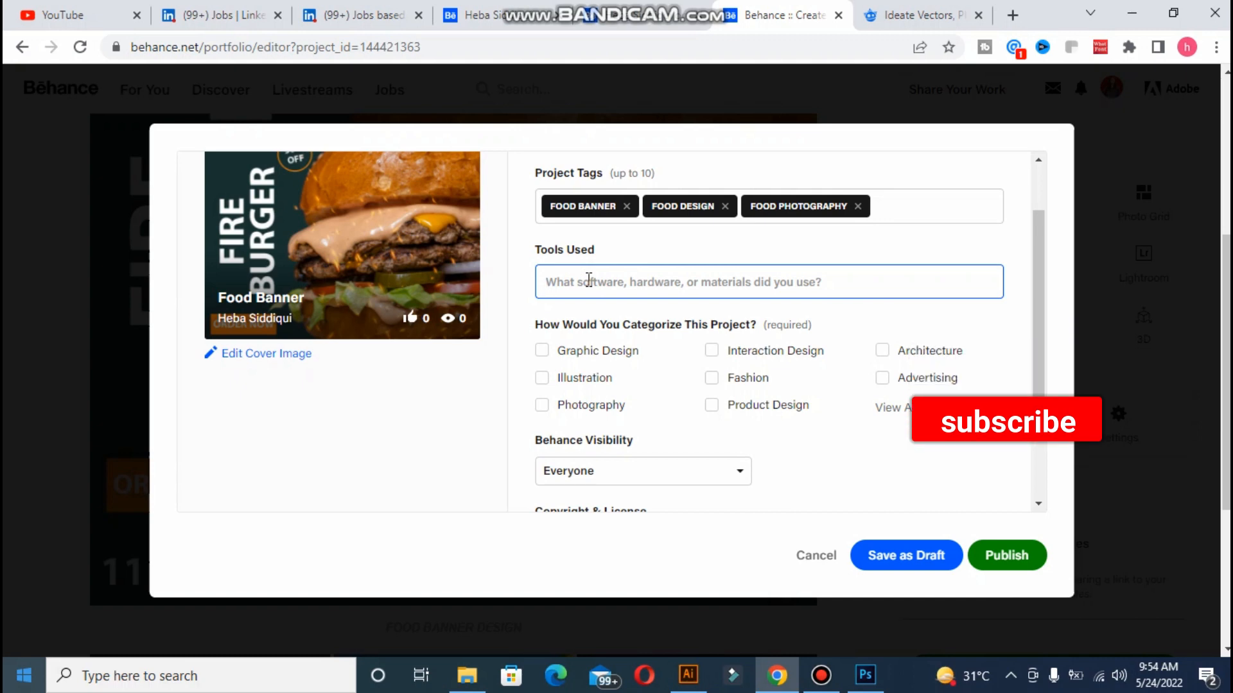
{"action": "type", "text": "adobe"}
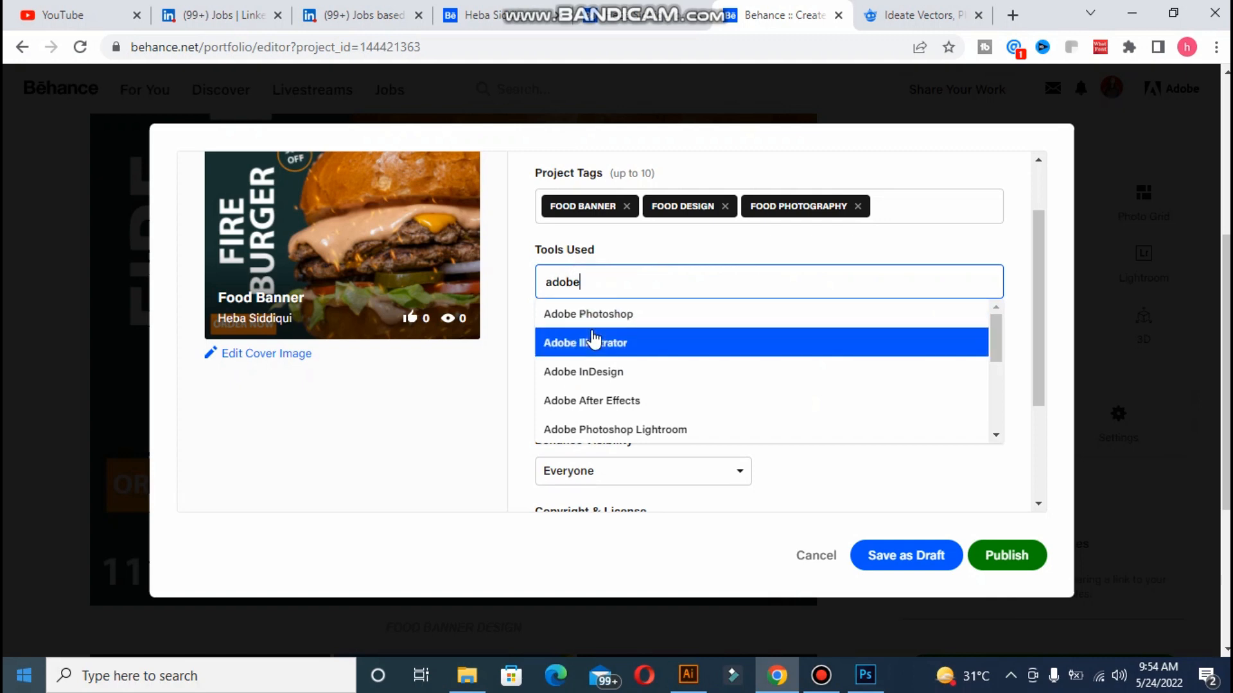
{"action": "left_click", "coordinate": [588, 342]}
{"action": "left_click", "coordinate": [718, 288]}
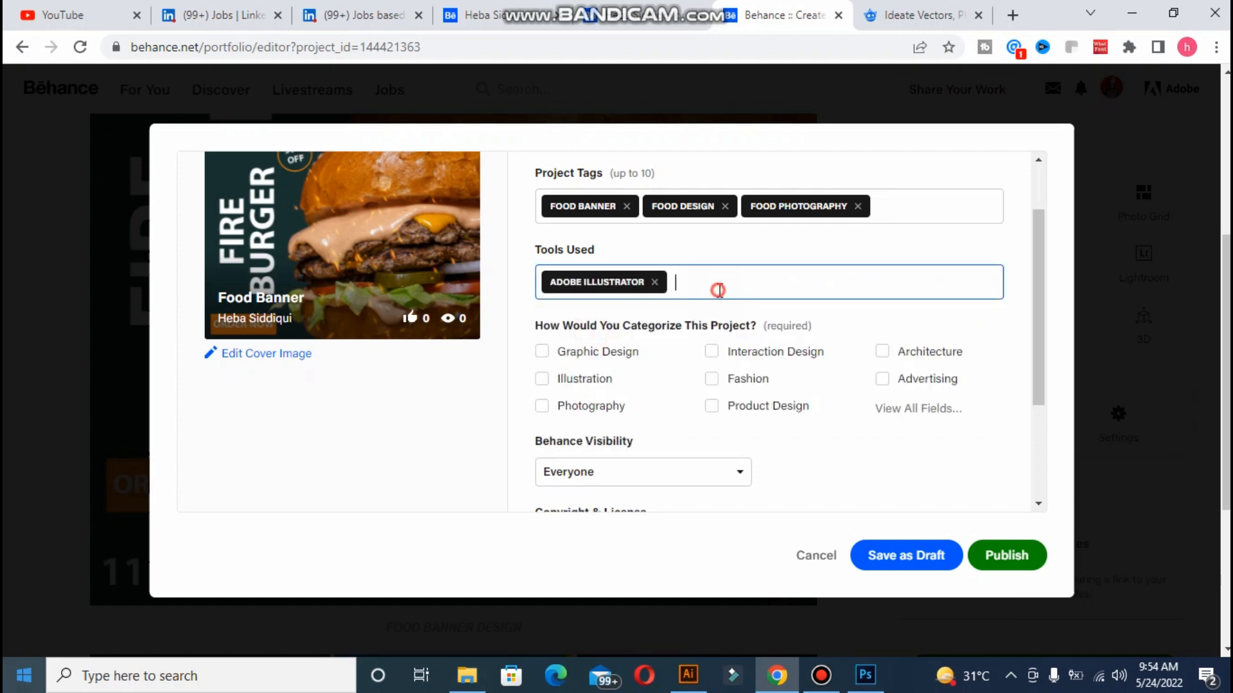
{"action": "type", "text": "pho"}
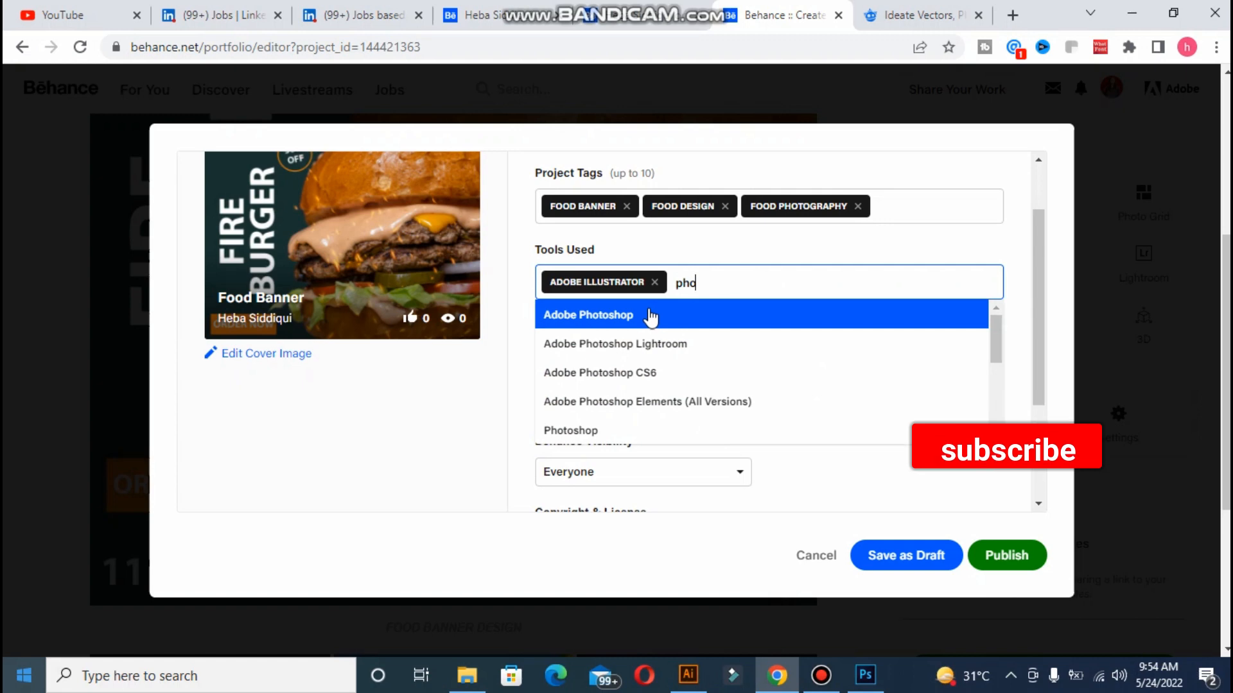
{"action": "left_click", "coordinate": [651, 314]}
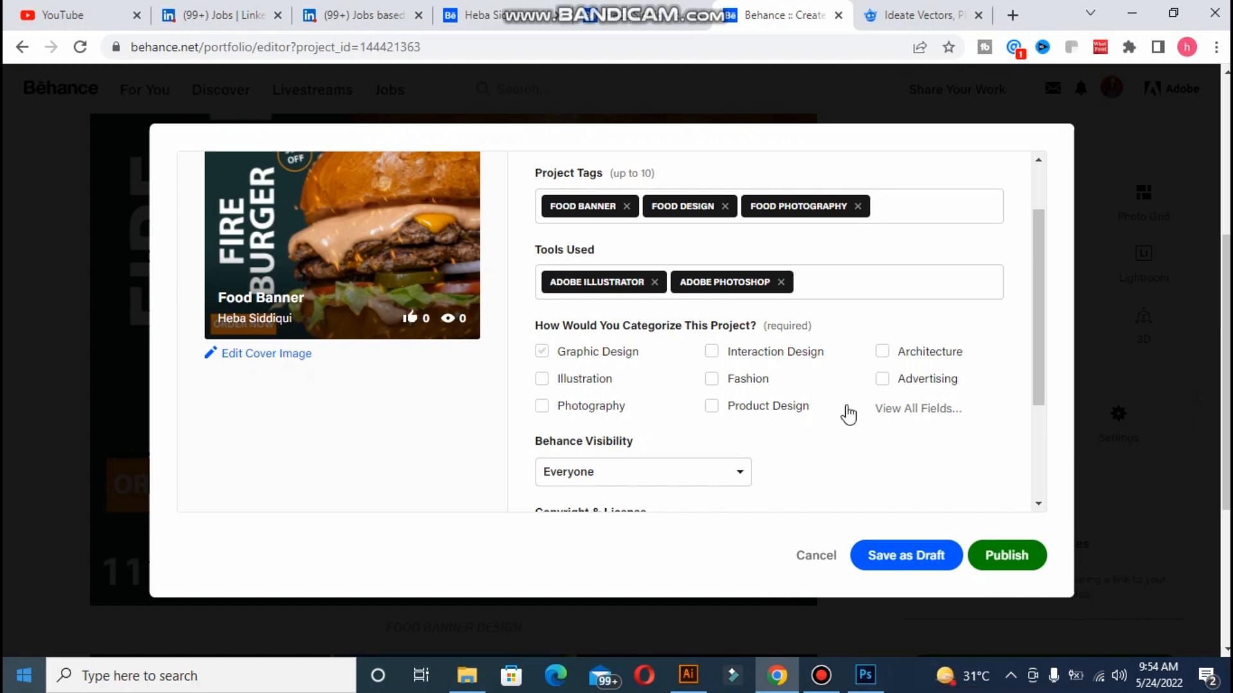
- Categorize the project as Graphic Design, Advertising and Product Design, and set its Behance visibility to Everyone
{"action": "left_click", "coordinate": [880, 382]}
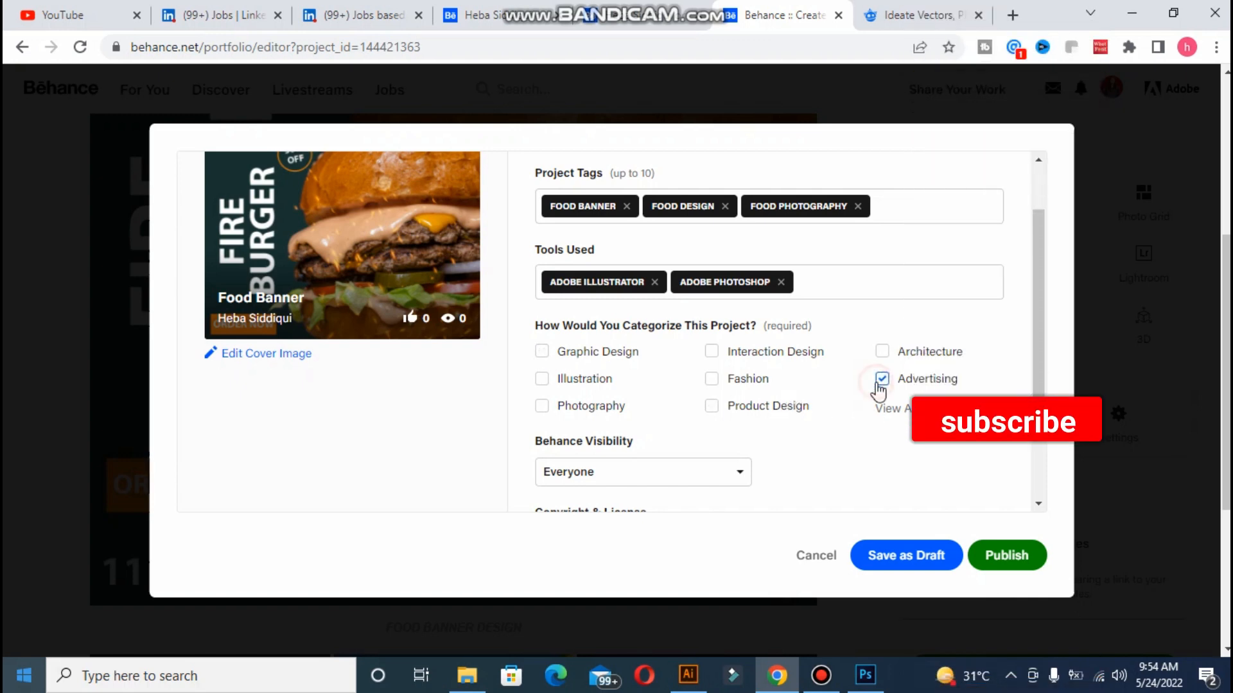
{"action": "left_click", "coordinate": [545, 353]}
{"action": "left_click_drag", "start_coordinate": [1041, 326], "coordinate": [1056, 422]}
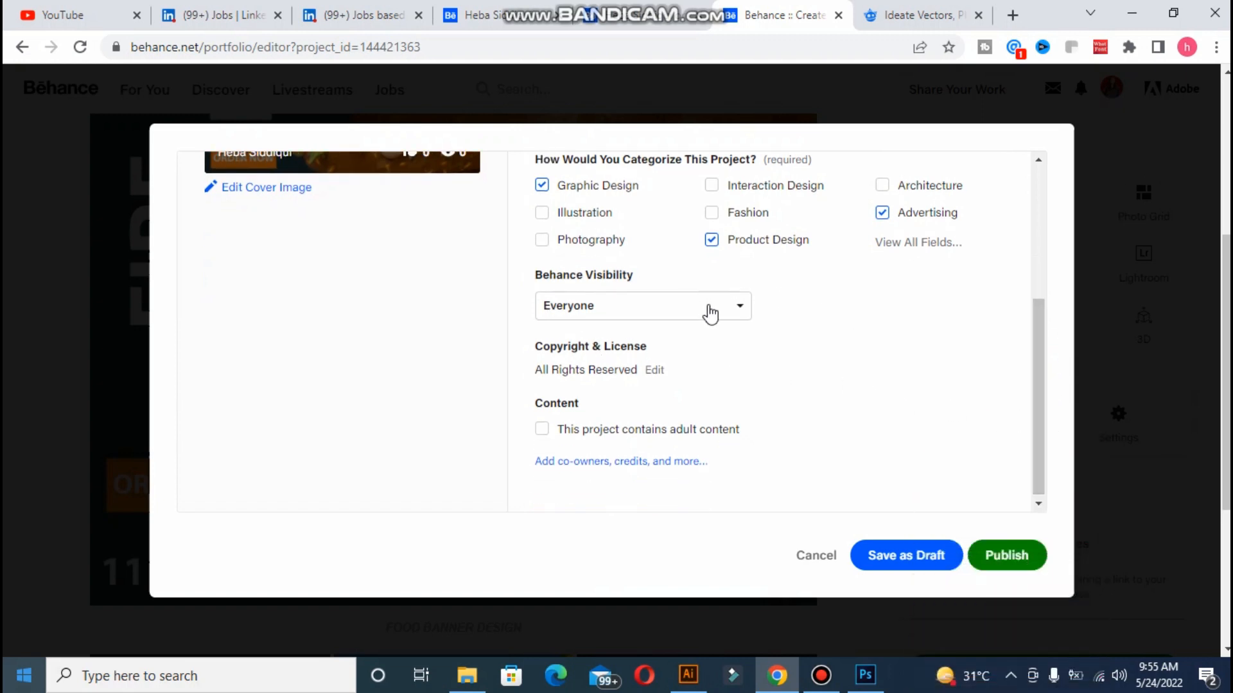
{"action": "left_click", "coordinate": [709, 313]}
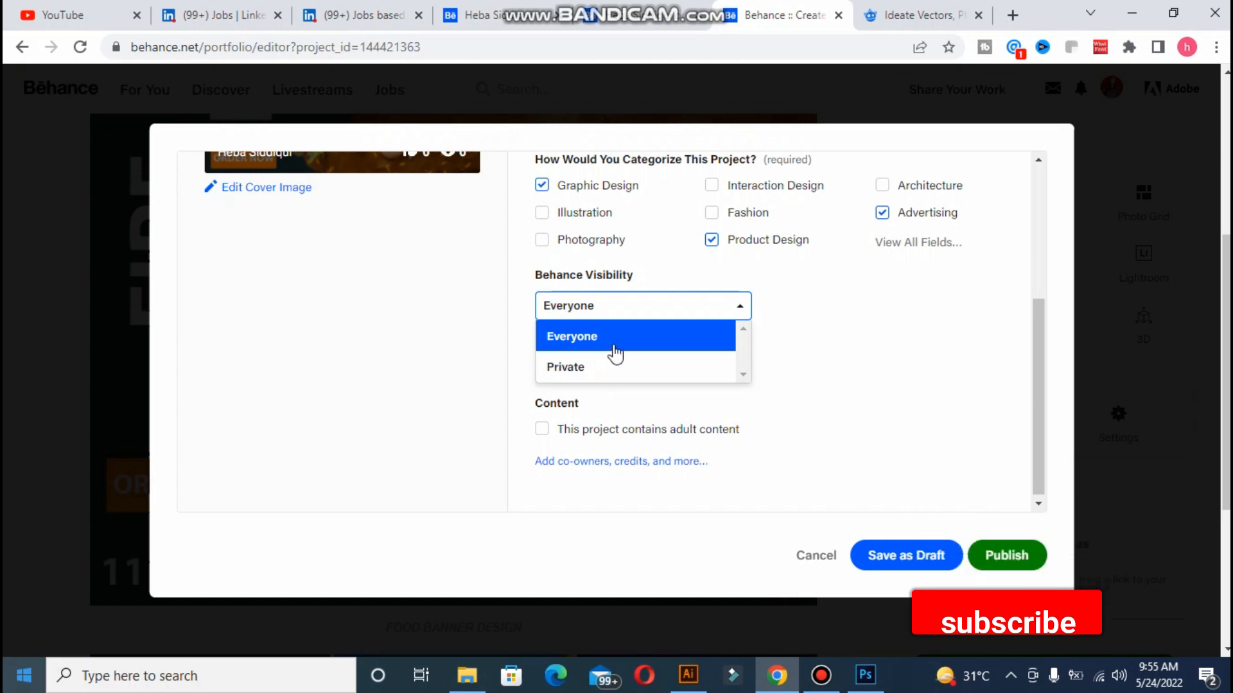
{"action": "left_click", "coordinate": [631, 338]}
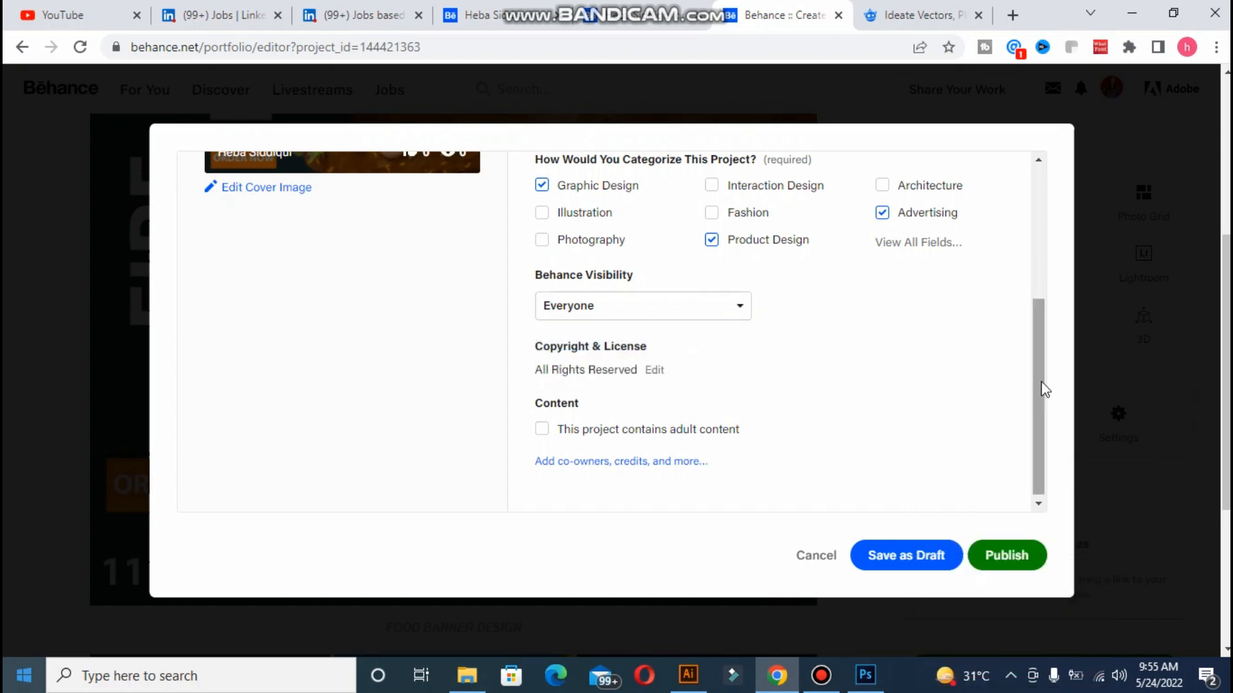
- Publish the Food Banner project and dismiss the Promote Your Work dialog
{"action": "scroll", "coordinate": [1041, 390], "scroll_direction": "down", "scroll_amount": 1}
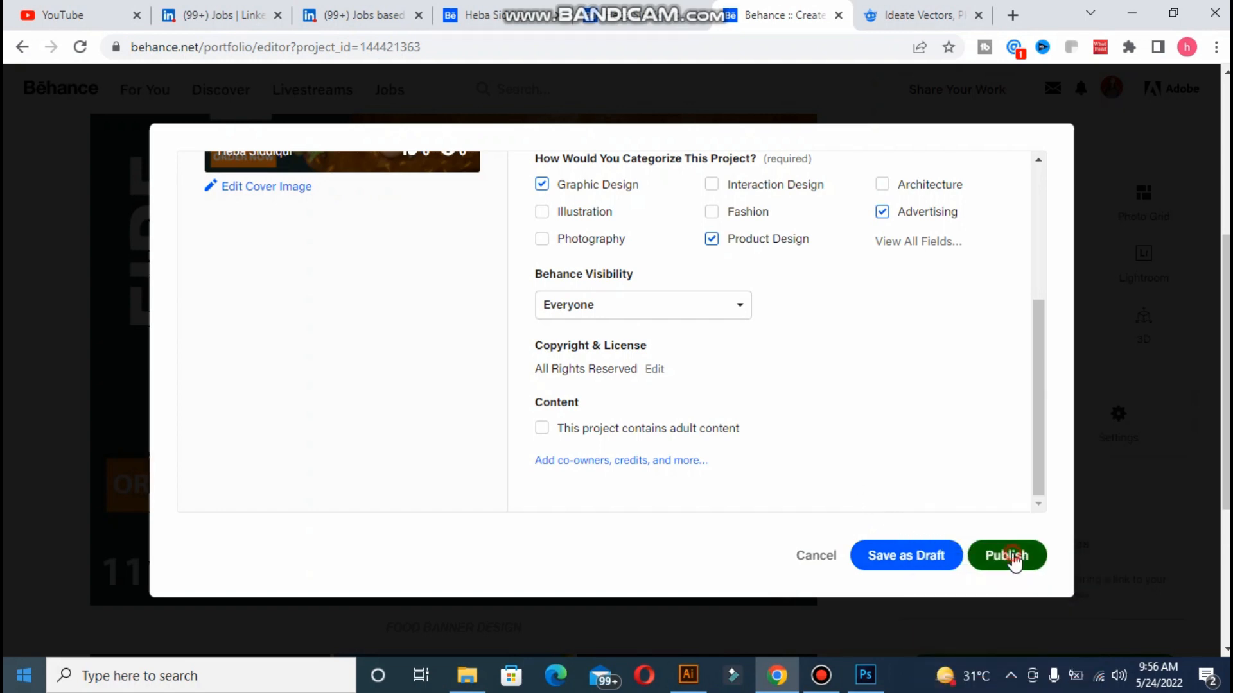
{"action": "left_click", "coordinate": [1012, 556]}
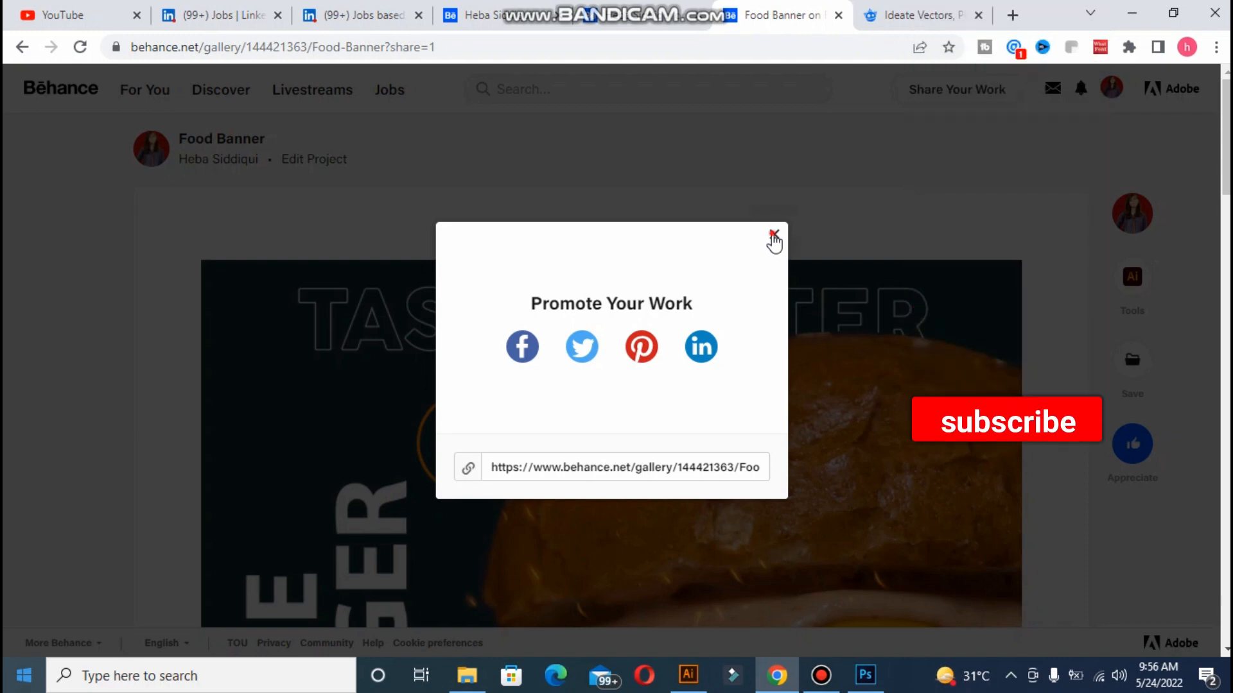
{"action": "left_click", "coordinate": [774, 236]}
- Open the Behance profile and look through its published projects, profile statistics and about section
{"action": "left_click", "coordinate": [1111, 88]}
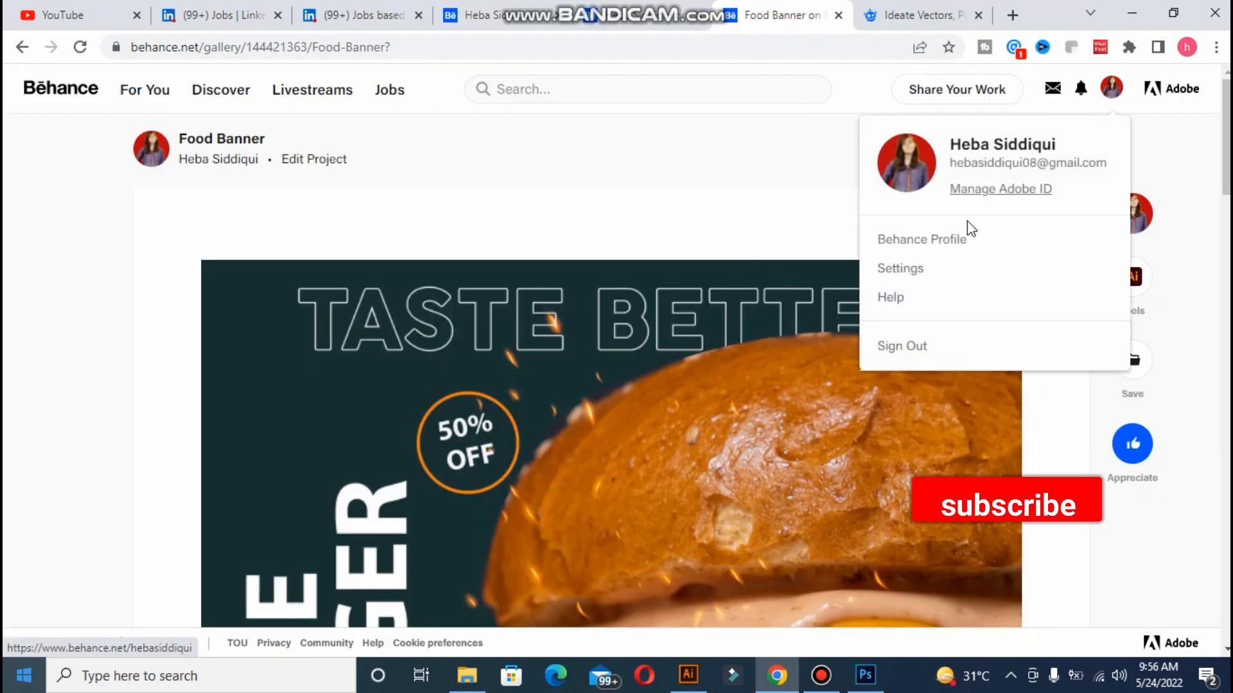
{"action": "left_click", "coordinate": [931, 237]}
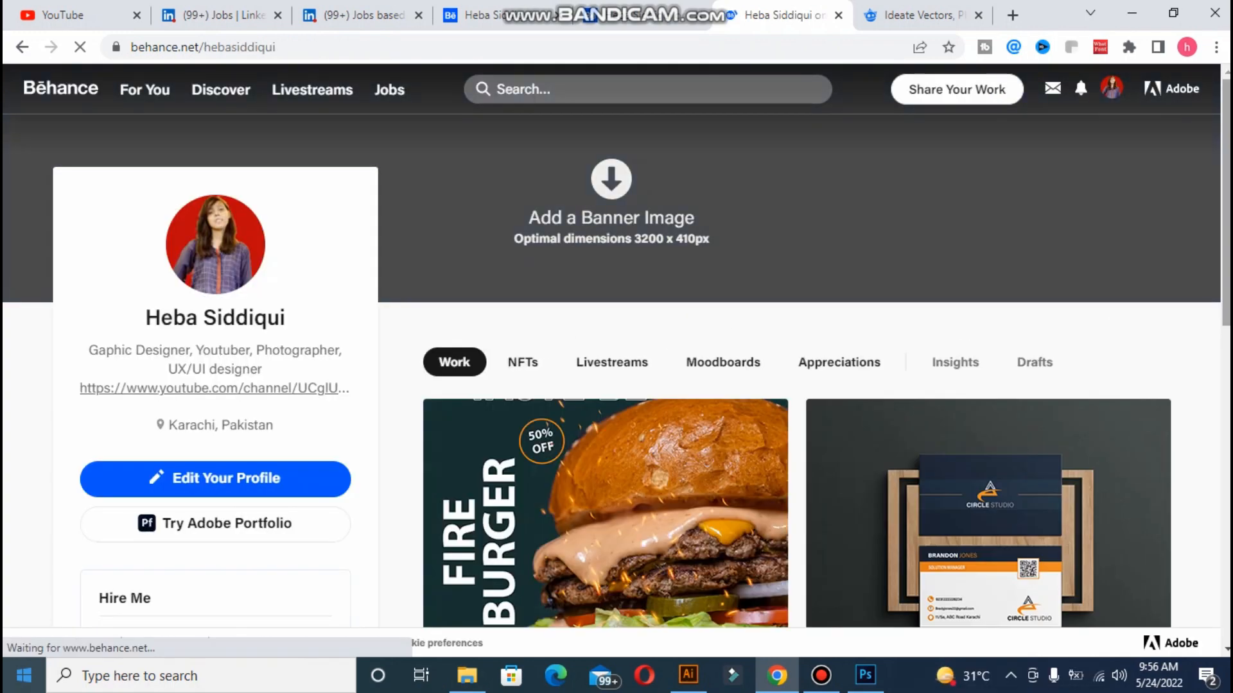
{"action": "scroll", "coordinate": [616, 346], "scroll_direction": "down", "scroll_amount": 6}
{"action": "scroll", "coordinate": [617, 346], "scroll_direction": "down", "scroll_amount": 6}
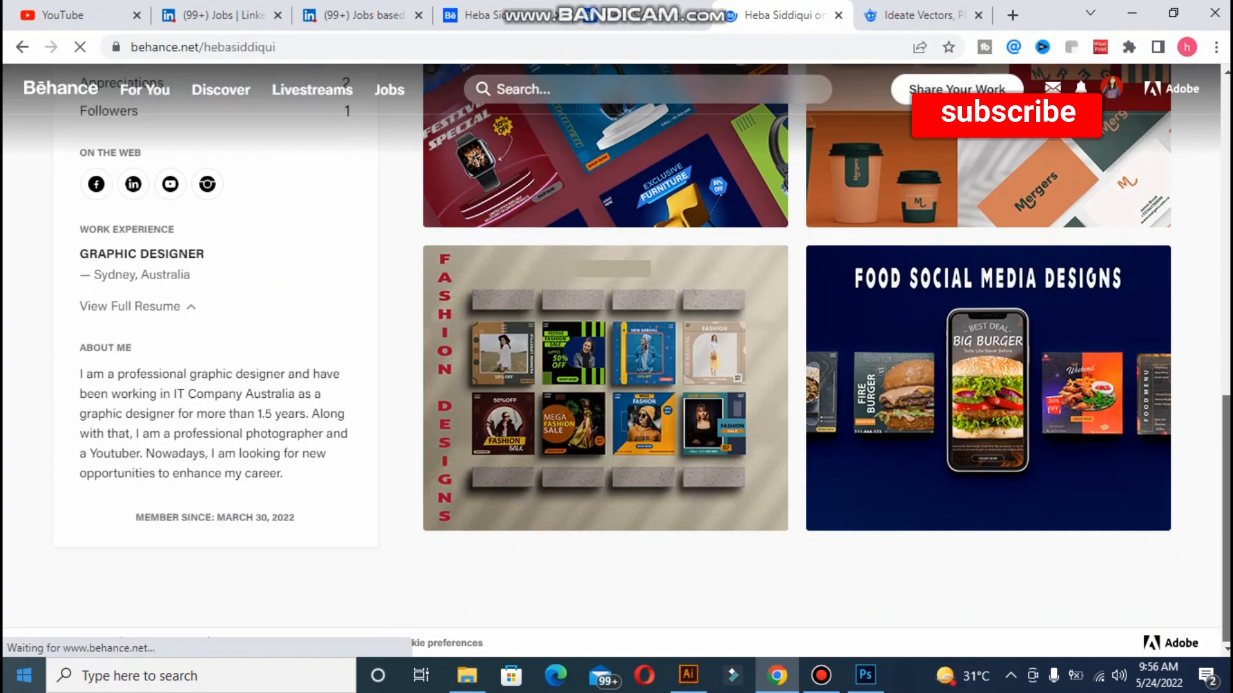
{"action": "scroll", "coordinate": [616, 347], "scroll_direction": "up", "scroll_amount": 11}
{"action": "scroll", "coordinate": [616, 347], "scroll_direction": "down", "scroll_amount": 6}
{"action": "scroll", "coordinate": [941, 598], "scroll_direction": "down", "scroll_amount": 3}
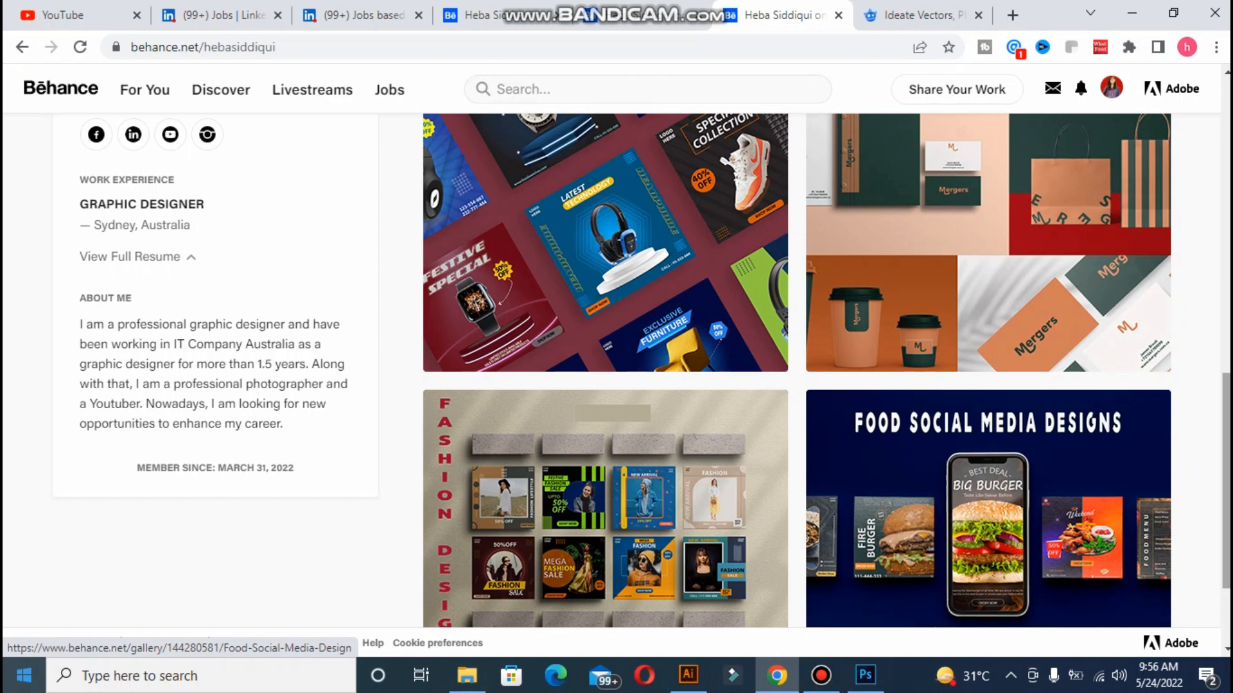
{"action": "scroll", "coordinate": [796, 369], "scroll_direction": "up", "scroll_amount": 10}
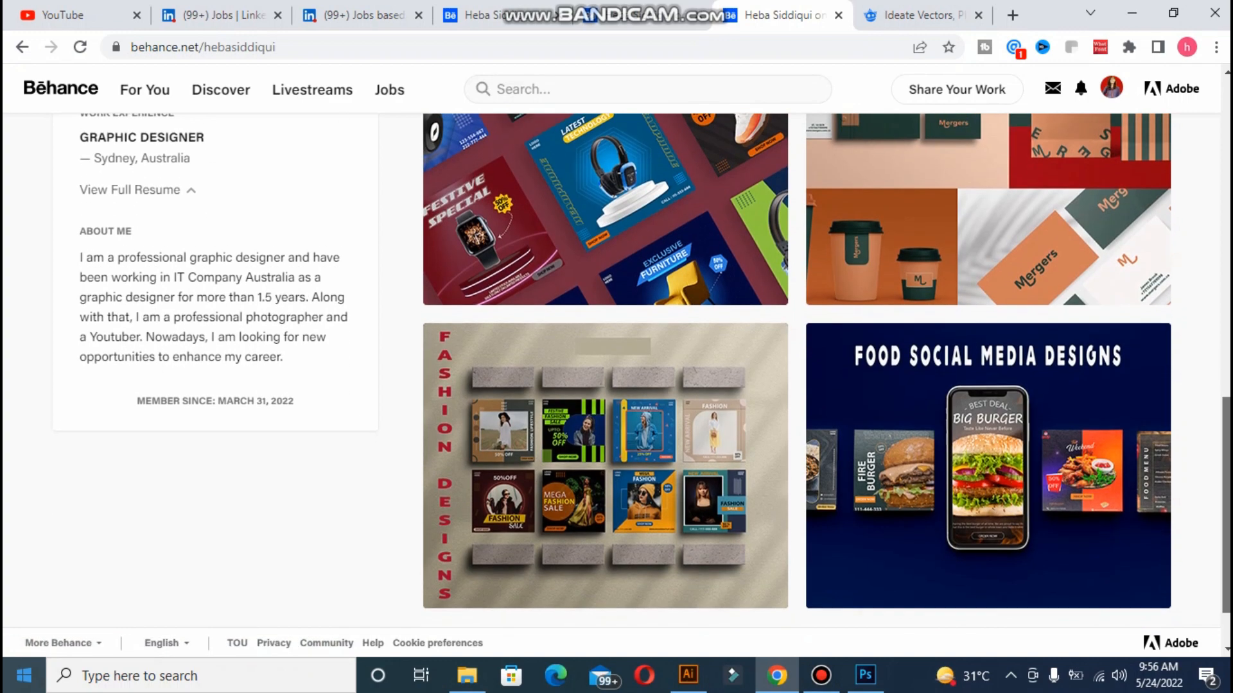
{"action": "scroll", "coordinate": [796, 369], "scroll_direction": "down", "scroll_amount": 2}
{"action": "scroll", "coordinate": [549, 371], "scroll_direction": "down", "scroll_amount": 1}
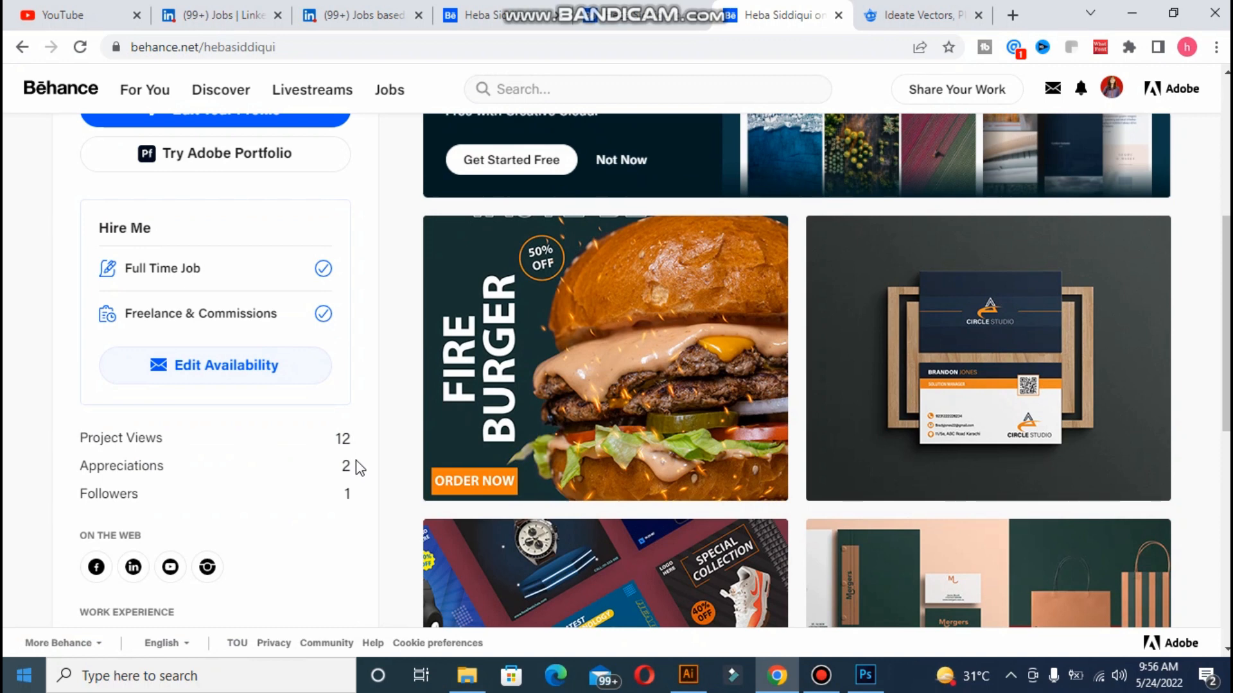
{"action": "left_click", "coordinate": [431, 245]}
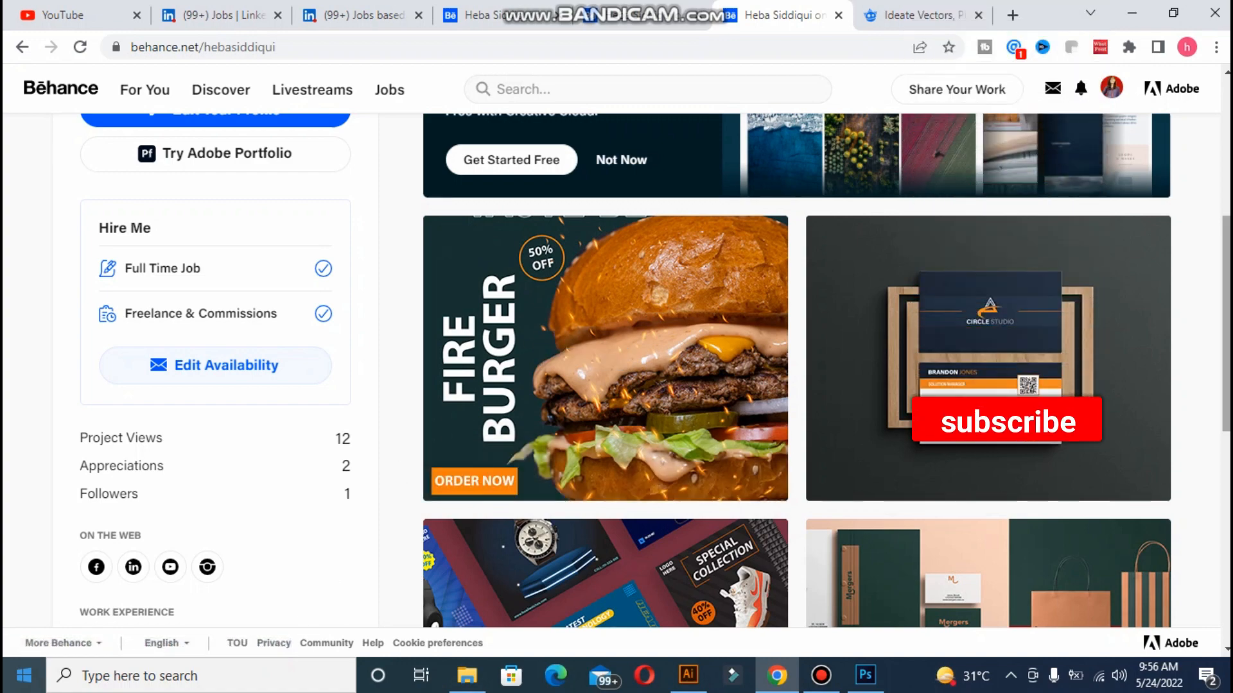
{"action": "scroll", "coordinate": [989, 359], "scroll_direction": "down", "scroll_amount": 8}
- Reopen the published Food Banner project for editing from its options on the profile page
{"action": "scroll", "coordinate": [796, 369], "scroll_direction": "up", "scroll_amount": 9}
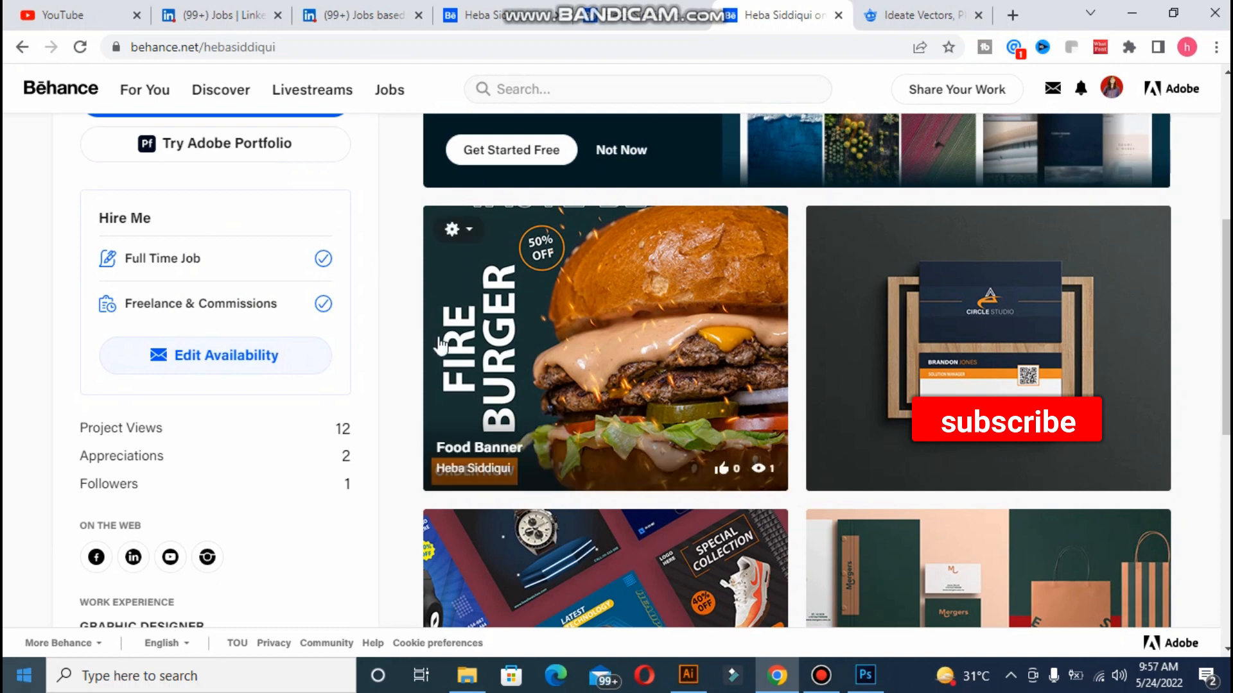
{"action": "left_click", "coordinate": [468, 235]}
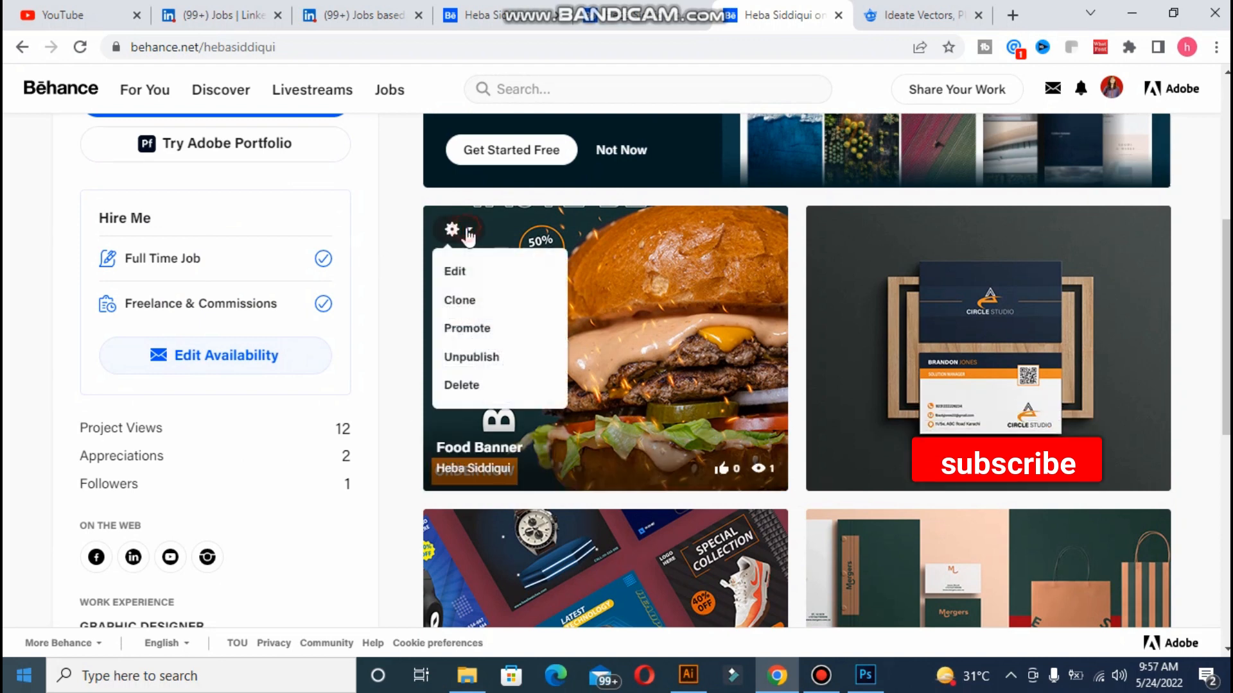
{"action": "left_click", "coordinate": [453, 271]}
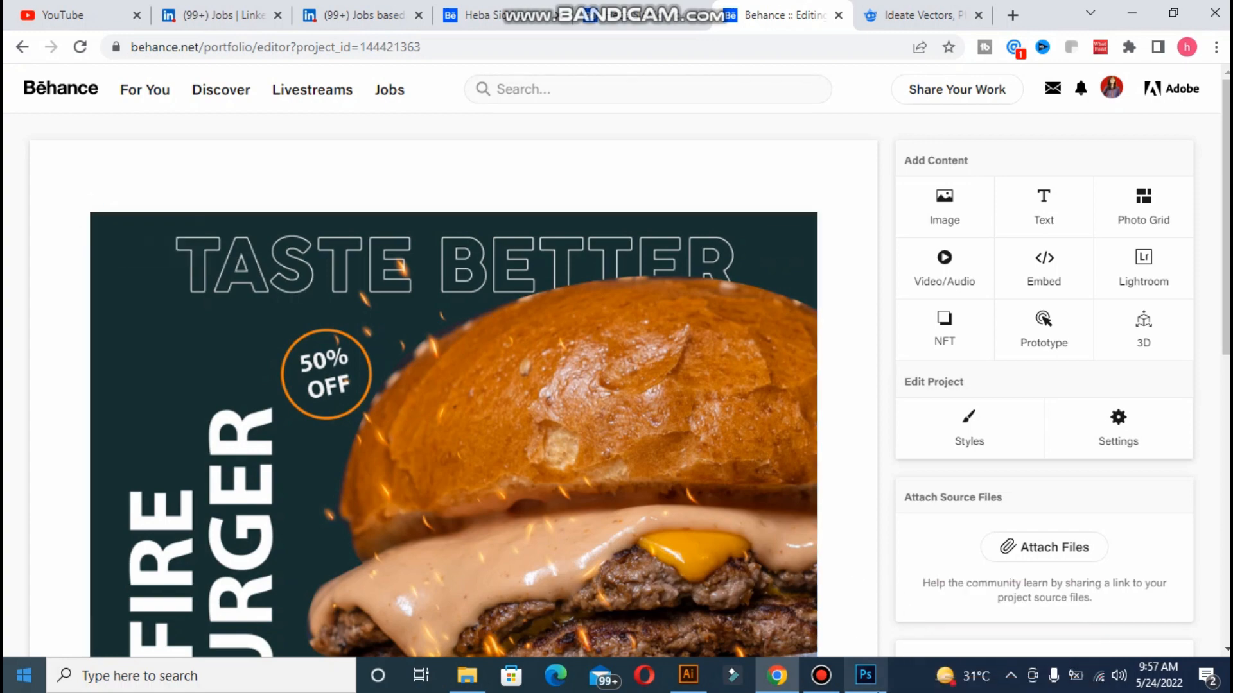
- Switch to Photoshop, collapse the Fourth Banner group and open the First Banner group's placeholder smart object for editing
{"action": "left_click", "coordinate": [868, 684]}
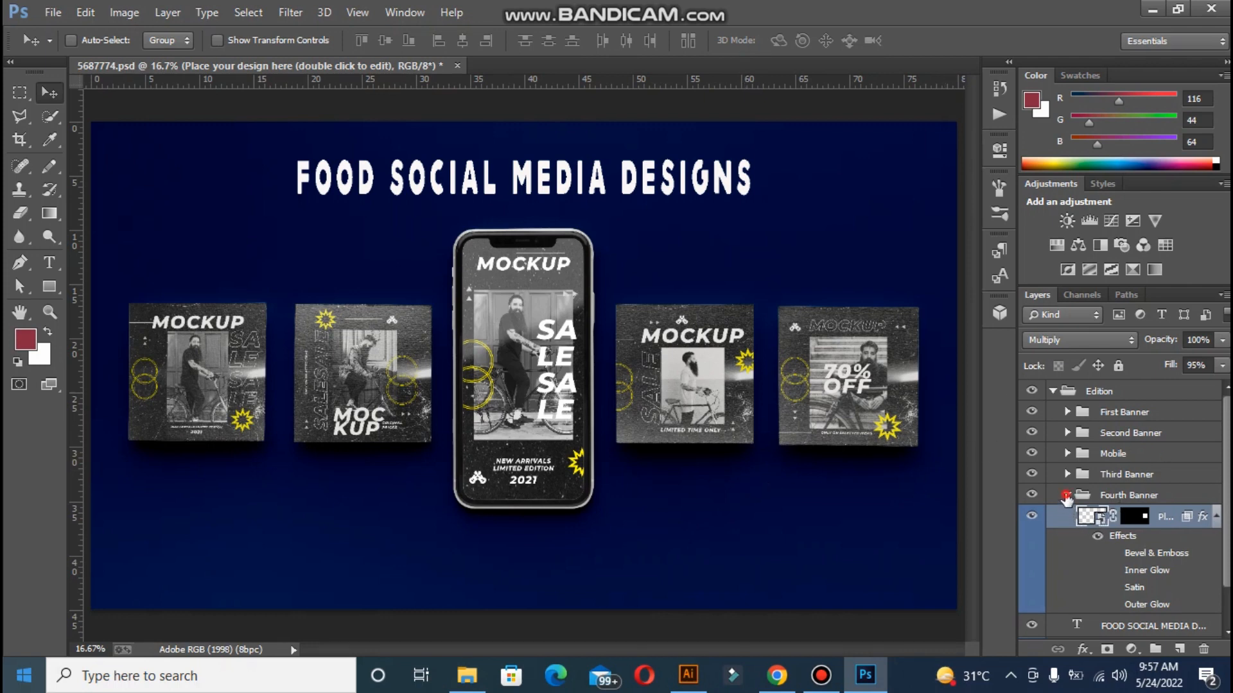
{"action": "left_click", "coordinate": [1151, 496]}
{"action": "left_click", "coordinate": [1067, 496]}
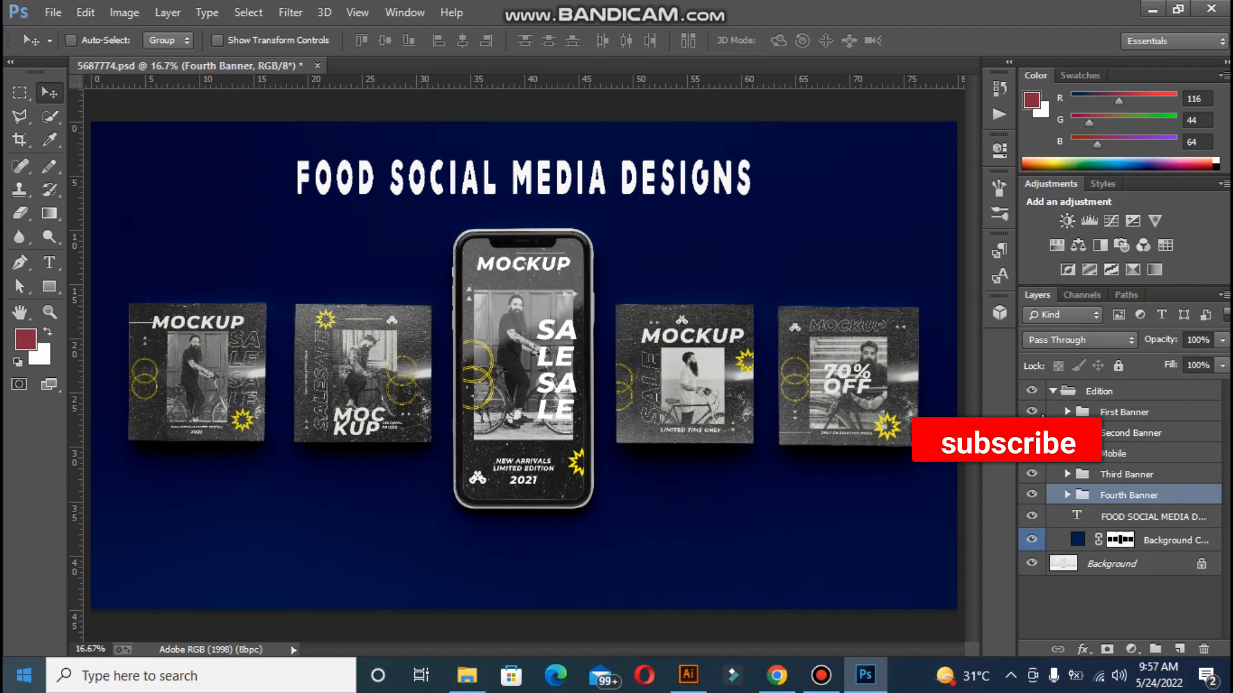
{"action": "left_click", "coordinate": [1068, 413]}
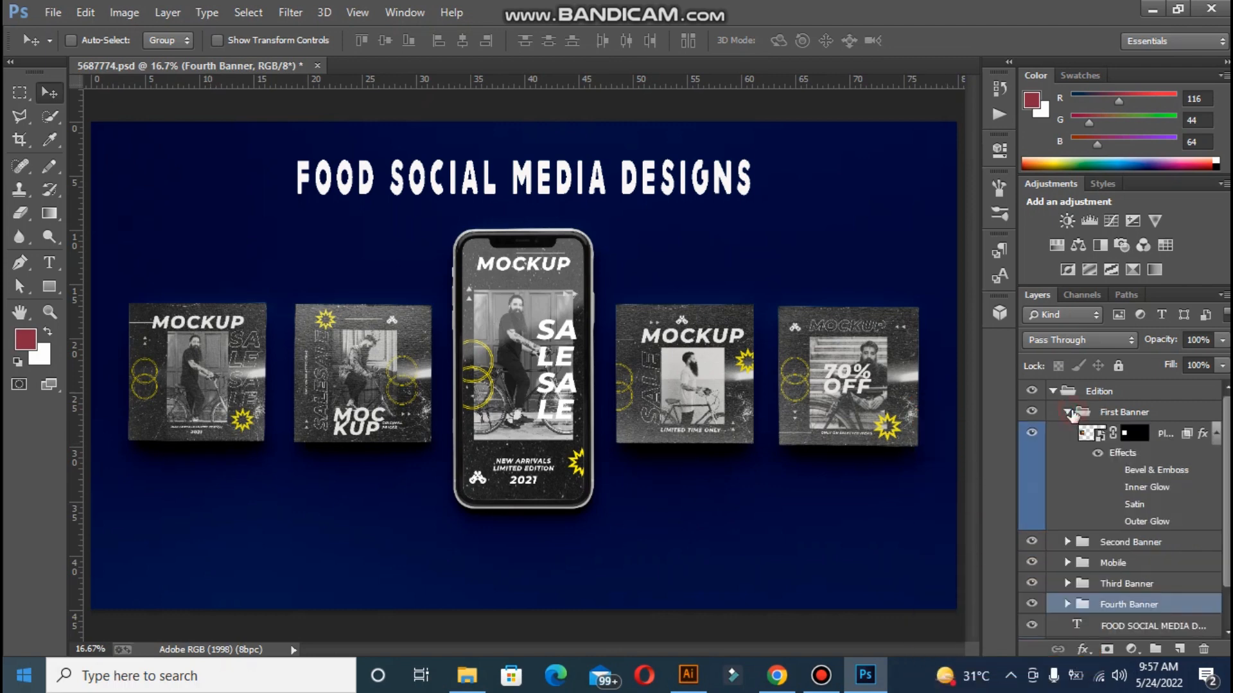
{"action": "double_click", "coordinate": [1102, 437]}
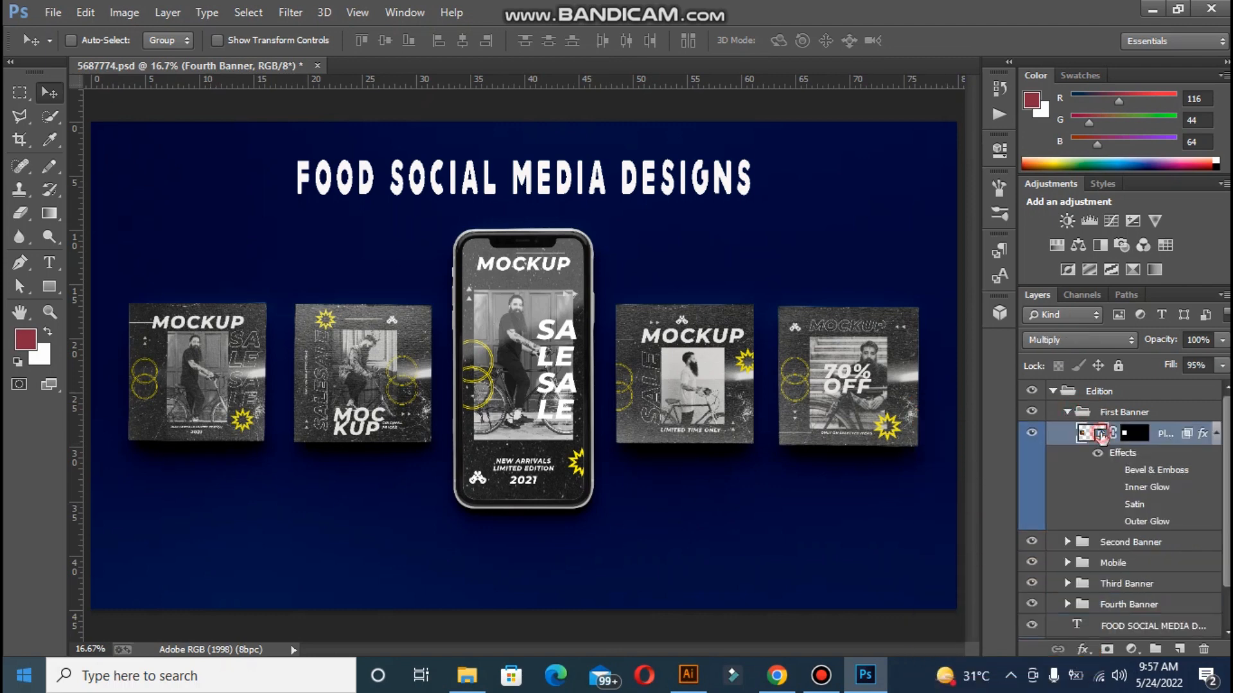
{"action": "left_click", "coordinate": [621, 282]}
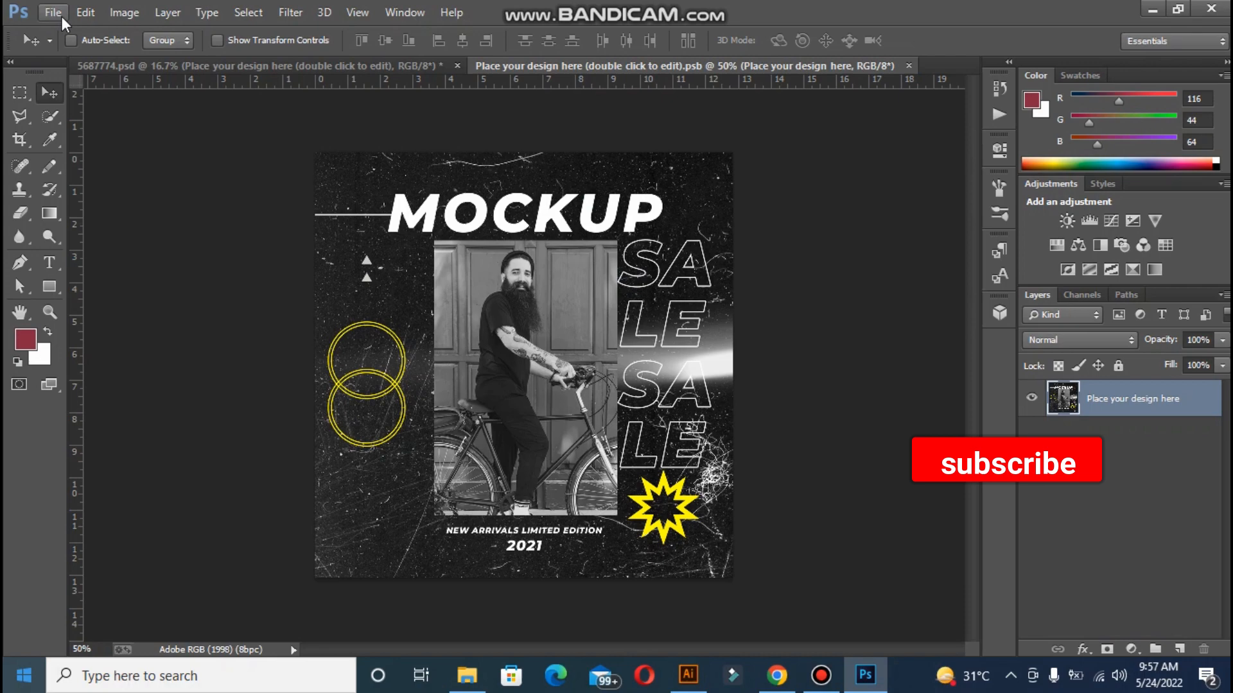
- Open the BURGERS image from the PROMO folder inside bandi video on the Desktop
{"action": "left_click", "coordinate": [50, 12]}
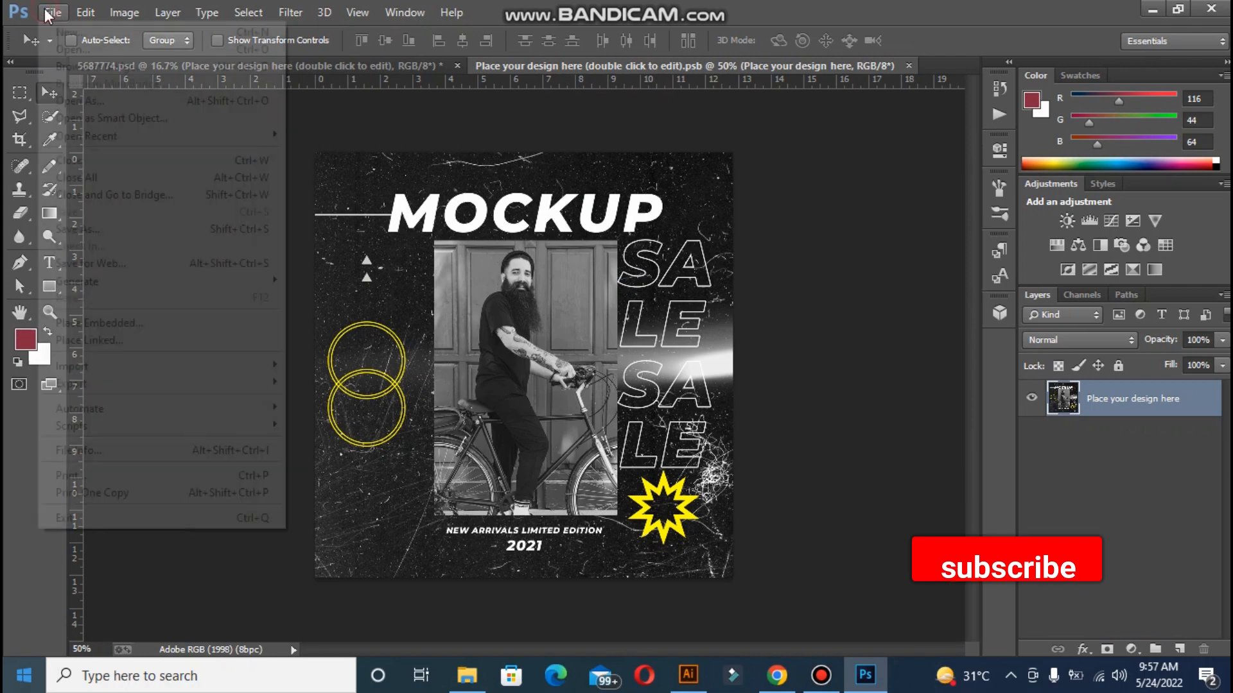
{"action": "left_click", "coordinate": [58, 48]}
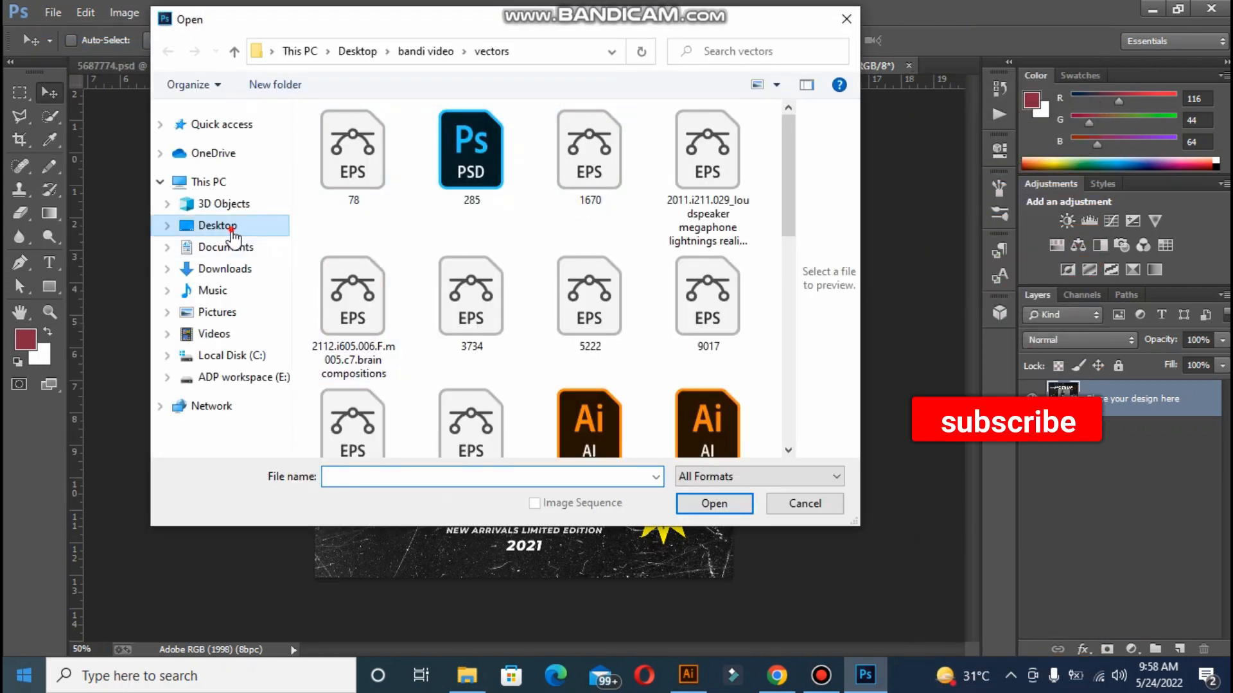
{"action": "left_click", "coordinate": [231, 233]}
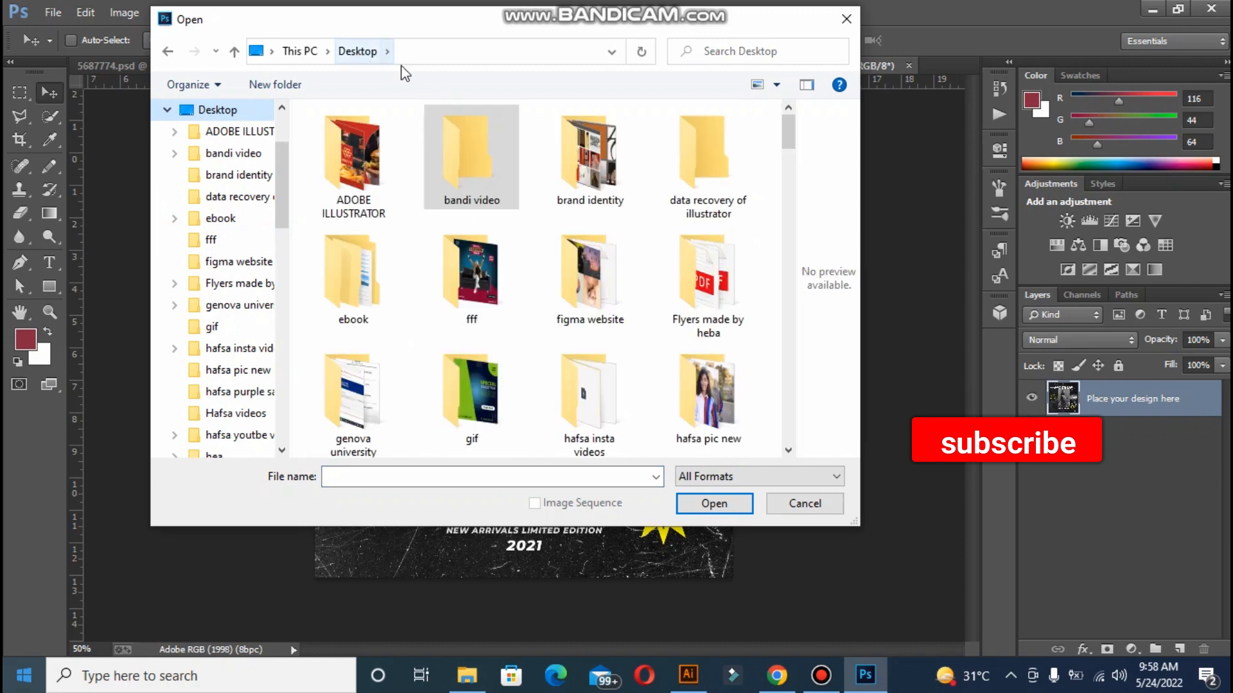
{"action": "double_click", "coordinate": [466, 189]}
{"action": "double_click", "coordinate": [706, 160]}
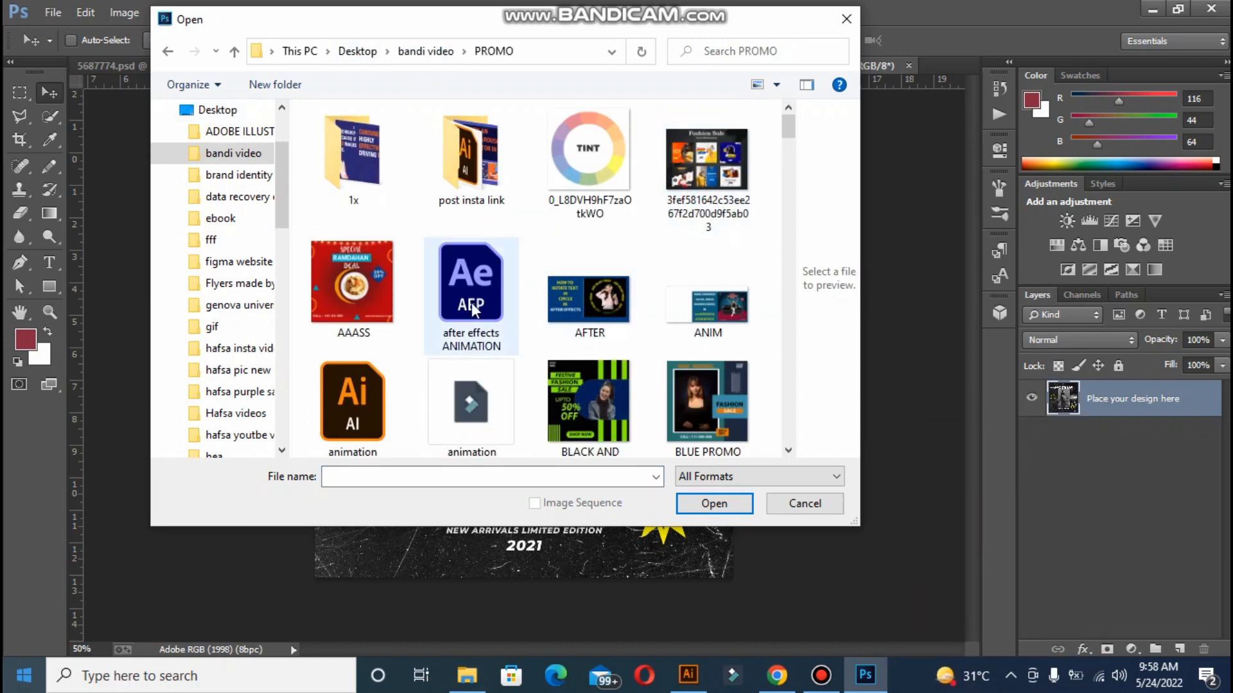
{"action": "scroll", "coordinate": [790, 155], "scroll_direction": "down", "scroll_amount": 3}
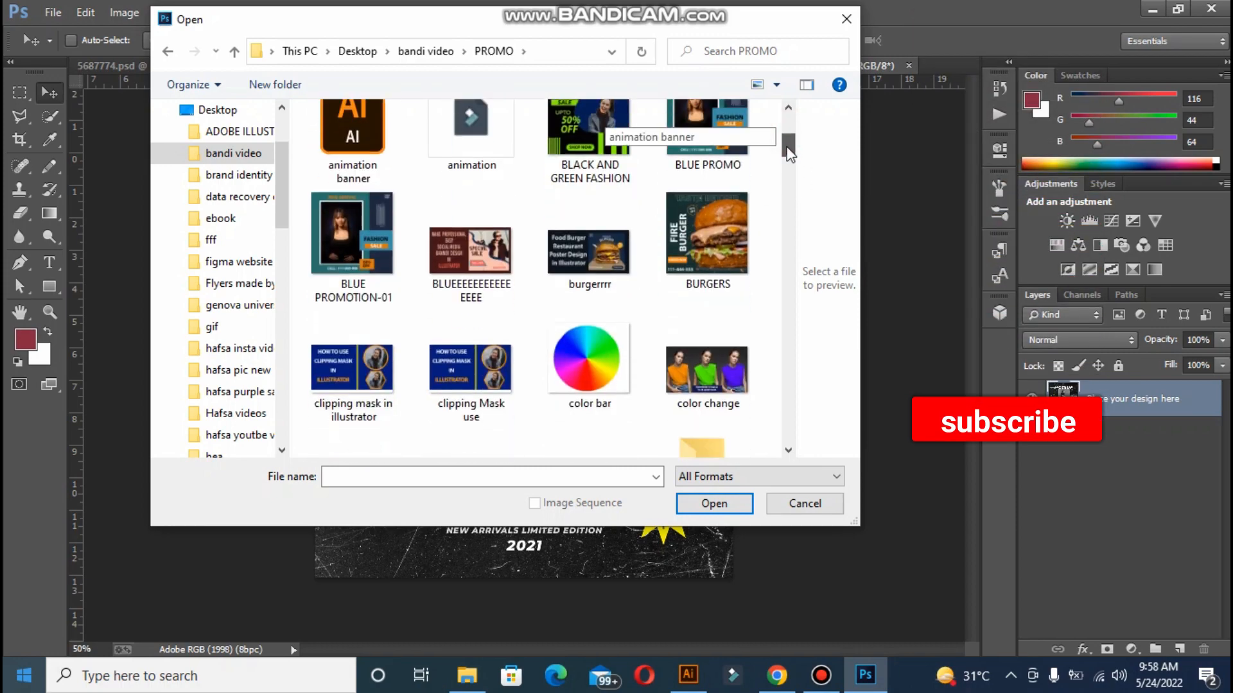
{"action": "left_click", "coordinate": [706, 238]}
{"action": "left_click", "coordinate": [713, 504]}
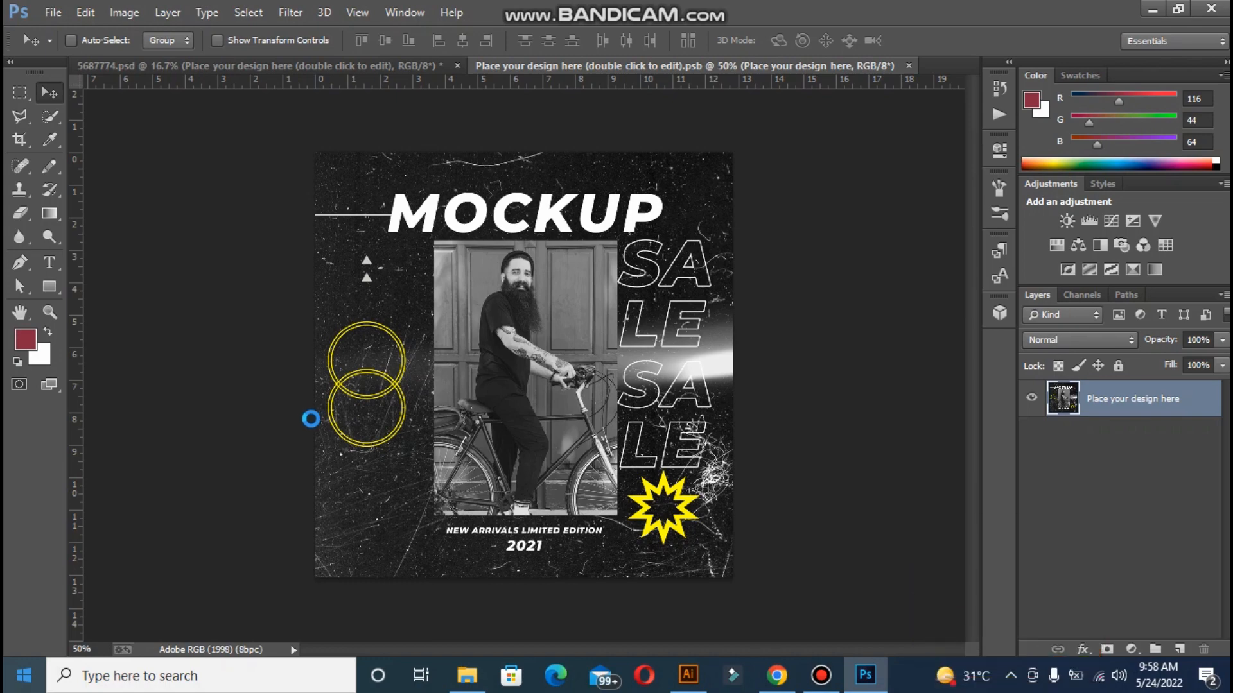
- Copy the entire BURGERS.jpg image and paste it into the first banner's placeholder document, accepting the colour profile conversion
{"action": "key", "text": "ctrl+Tab"}
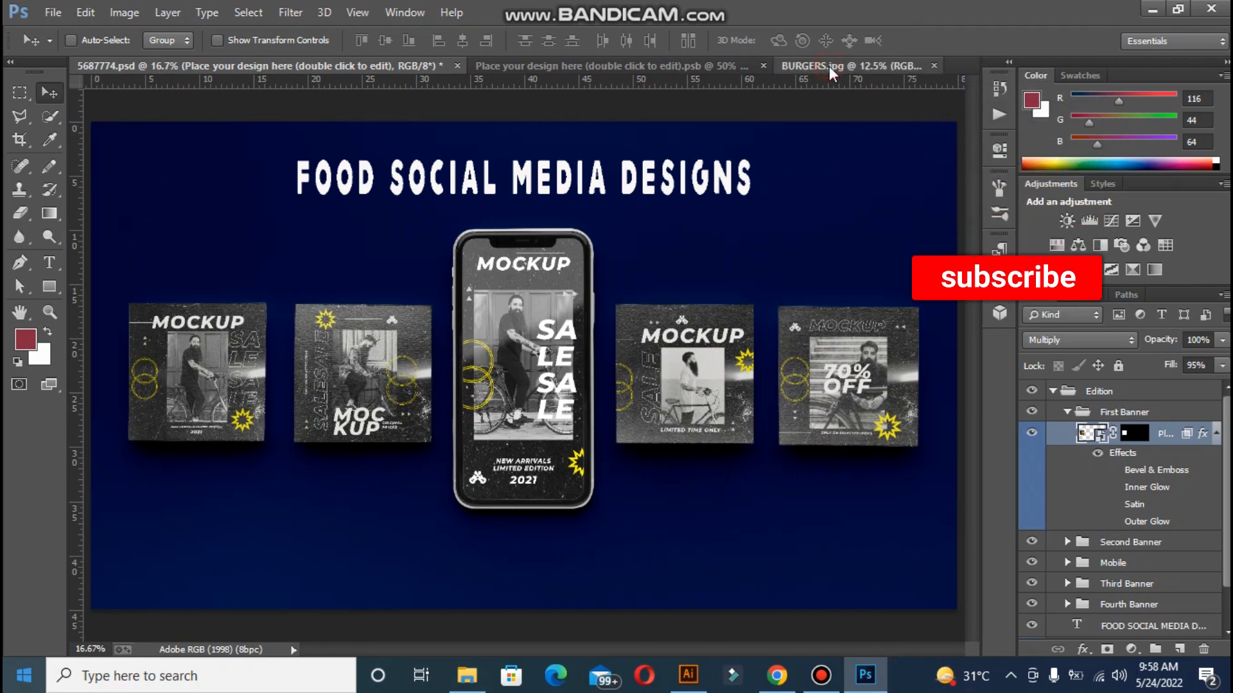
{"action": "key", "text": "ctrl+shift+Tab"}
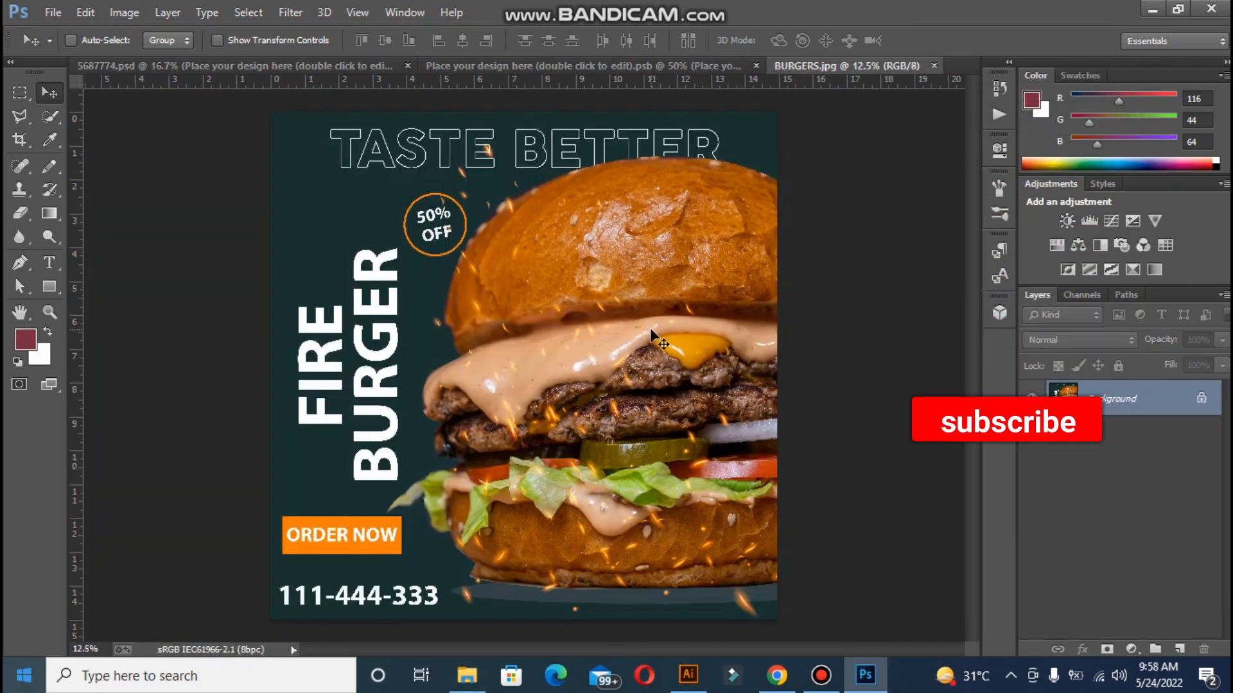
{"action": "key", "text": "ctrl+a"}
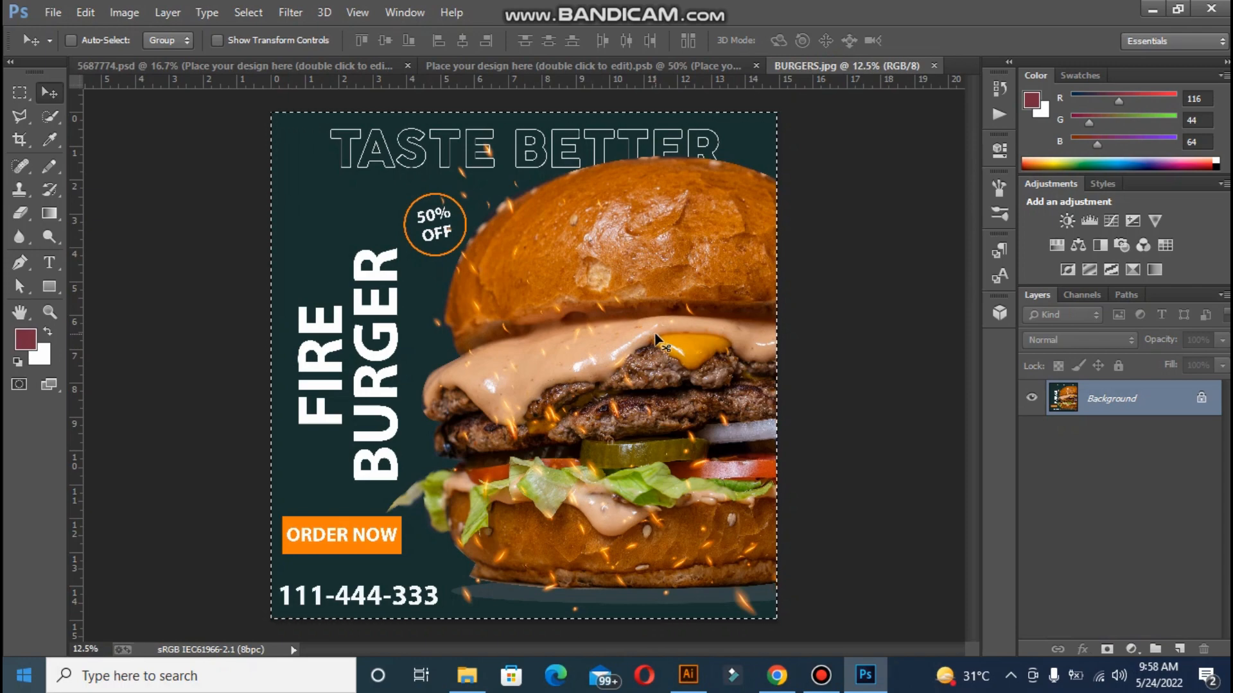
{"action": "left_click", "coordinate": [556, 63]}
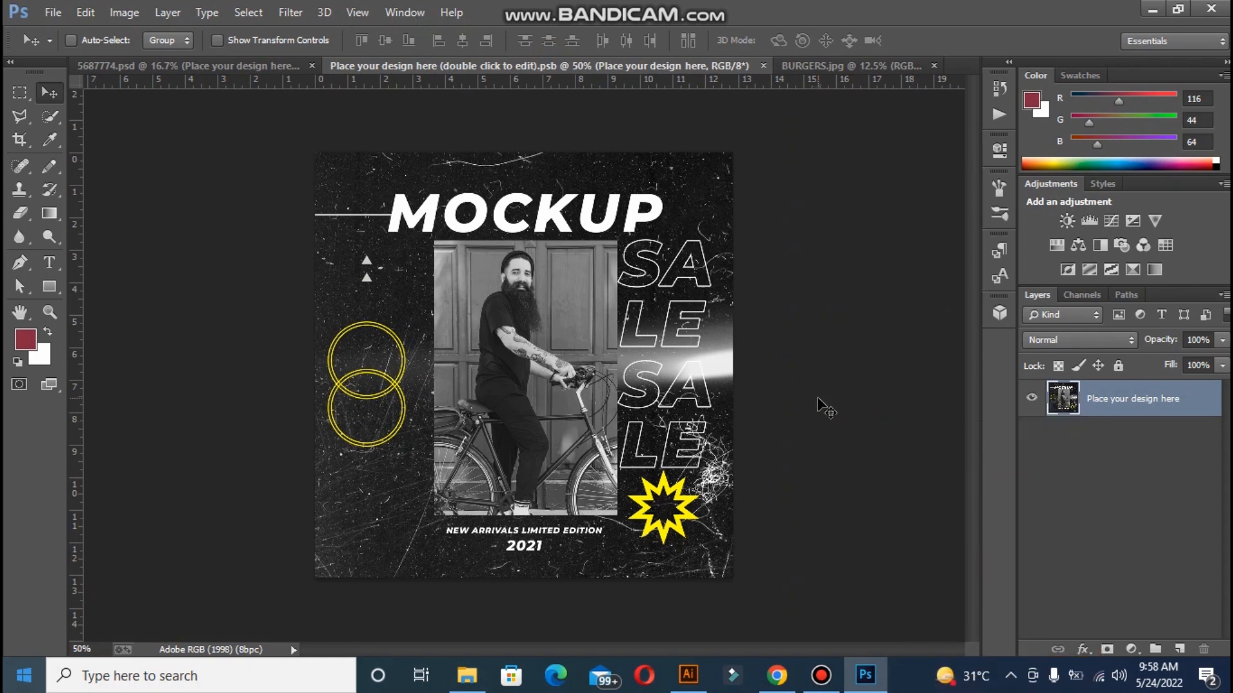
{"action": "key", "text": "ctrl+v"}
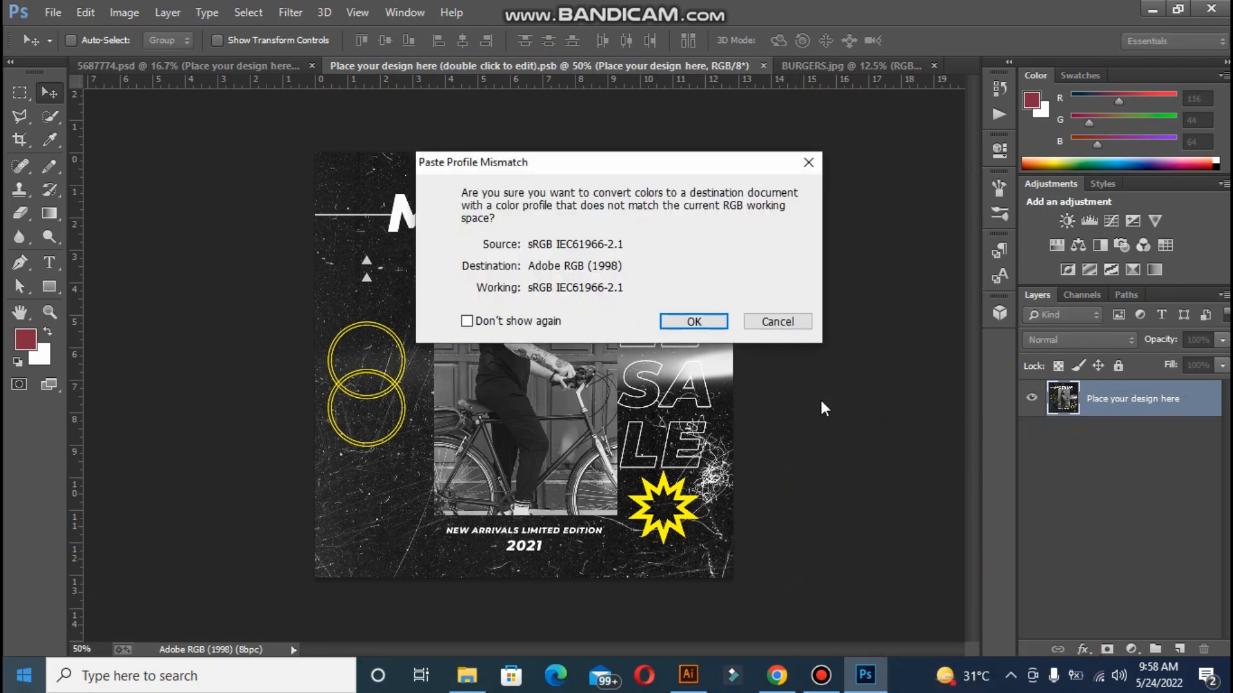
{"action": "left_click", "coordinate": [682, 323]}
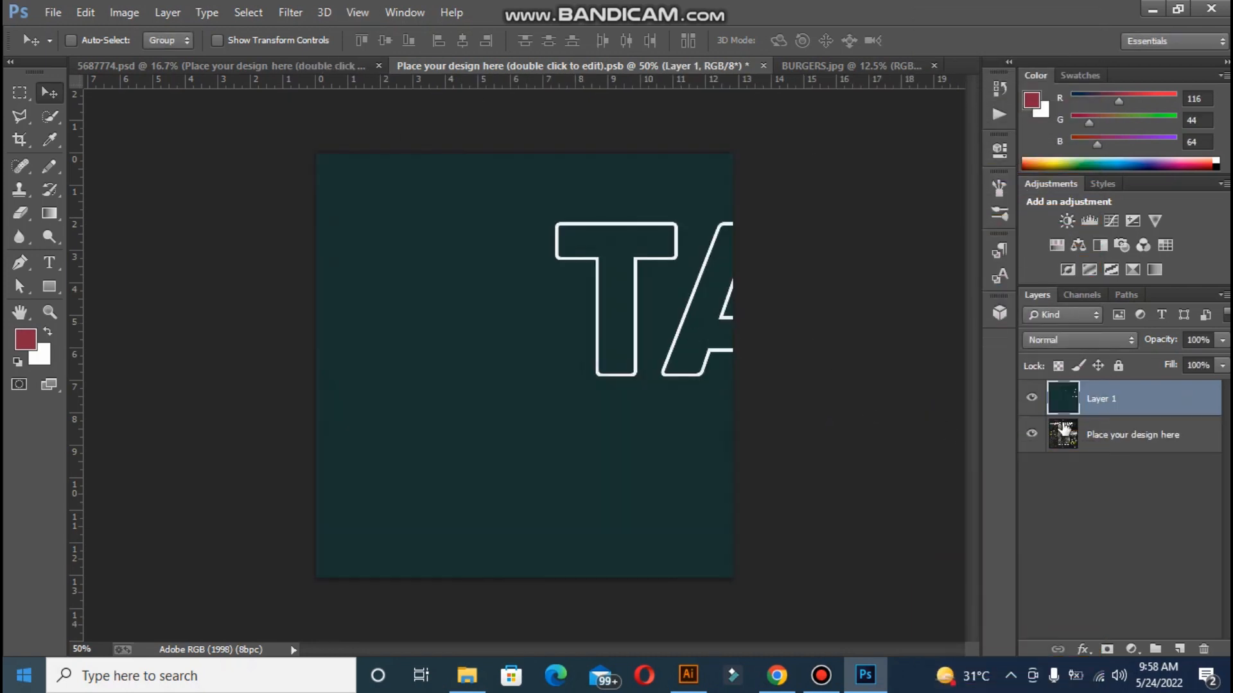
- Convert the pasted burger layer to a smart object, scale it down to about 18% width and 15% height, and align it near the canvas's upper-left corner
{"action": "right_click", "coordinate": [1129, 407]}
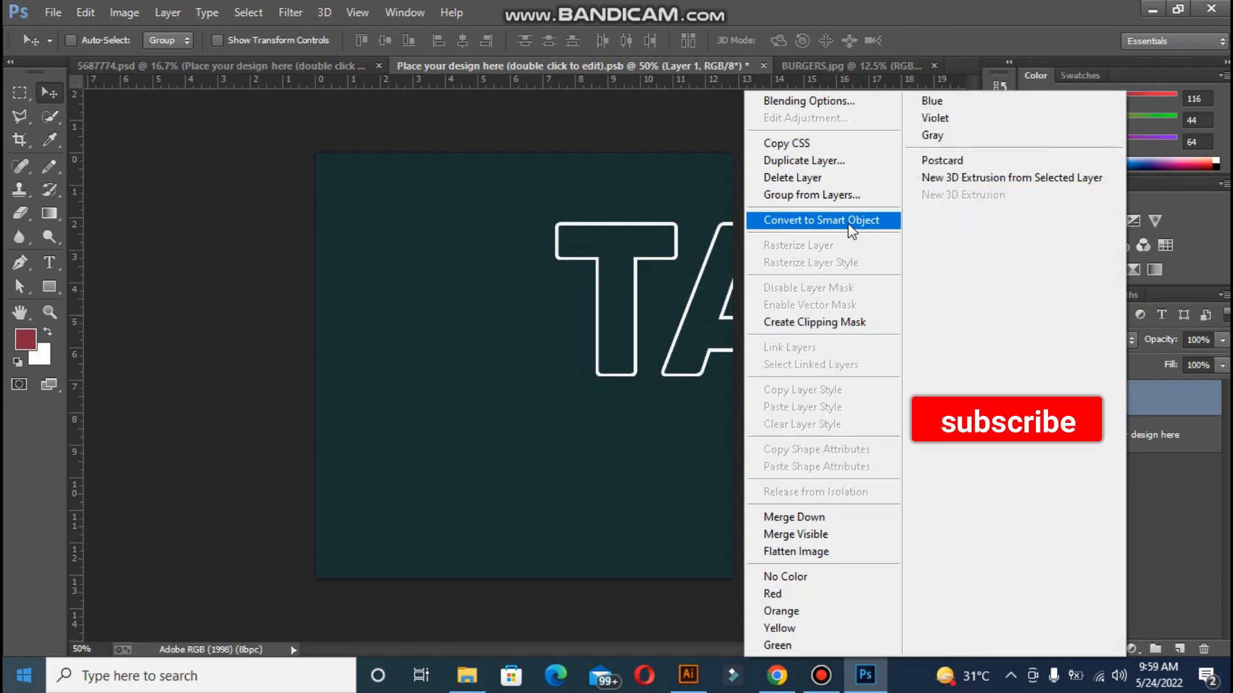
{"action": "left_click", "coordinate": [852, 229]}
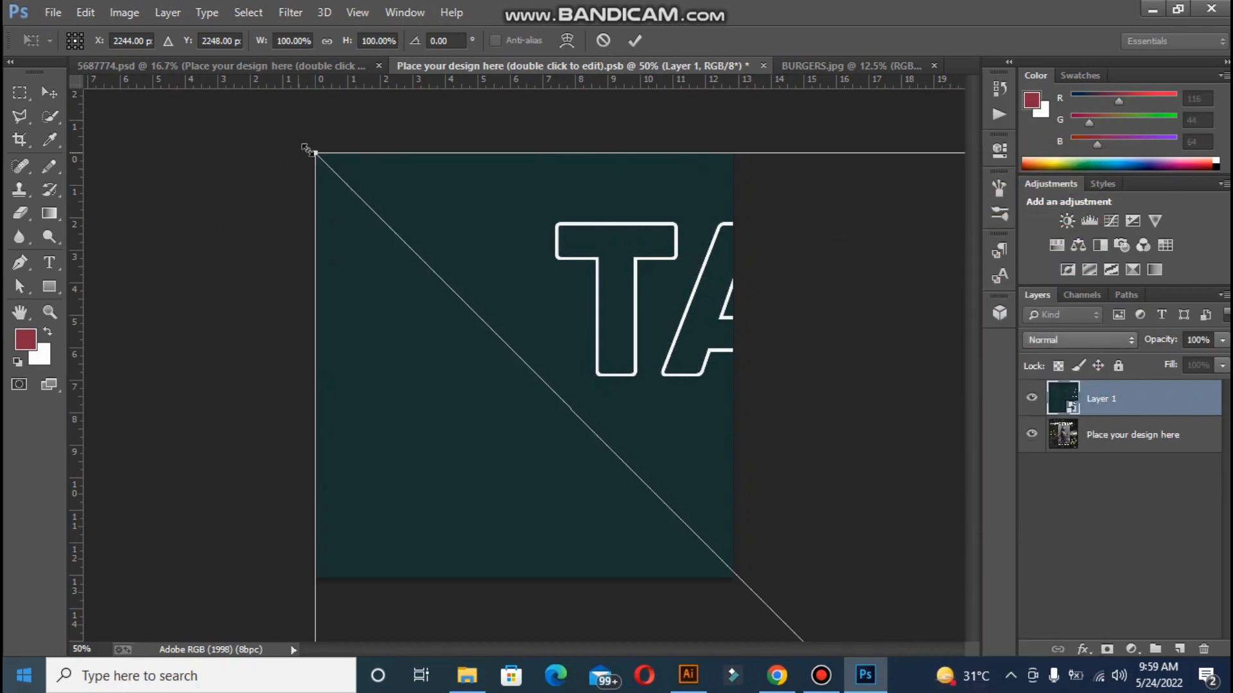
{"action": "left_click_drag", "start_coordinate": [313, 155], "coordinate": [631, 575]}
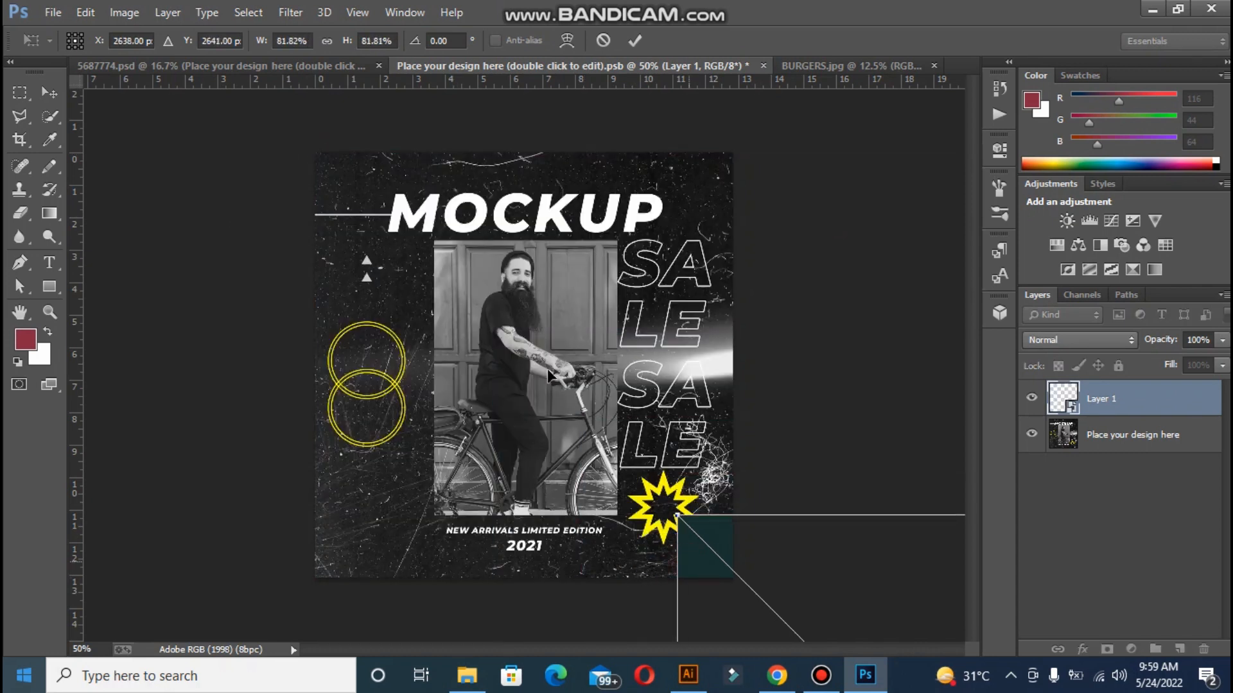
{"action": "left_click_drag", "start_coordinate": [674, 512], "coordinate": [609, 579]}
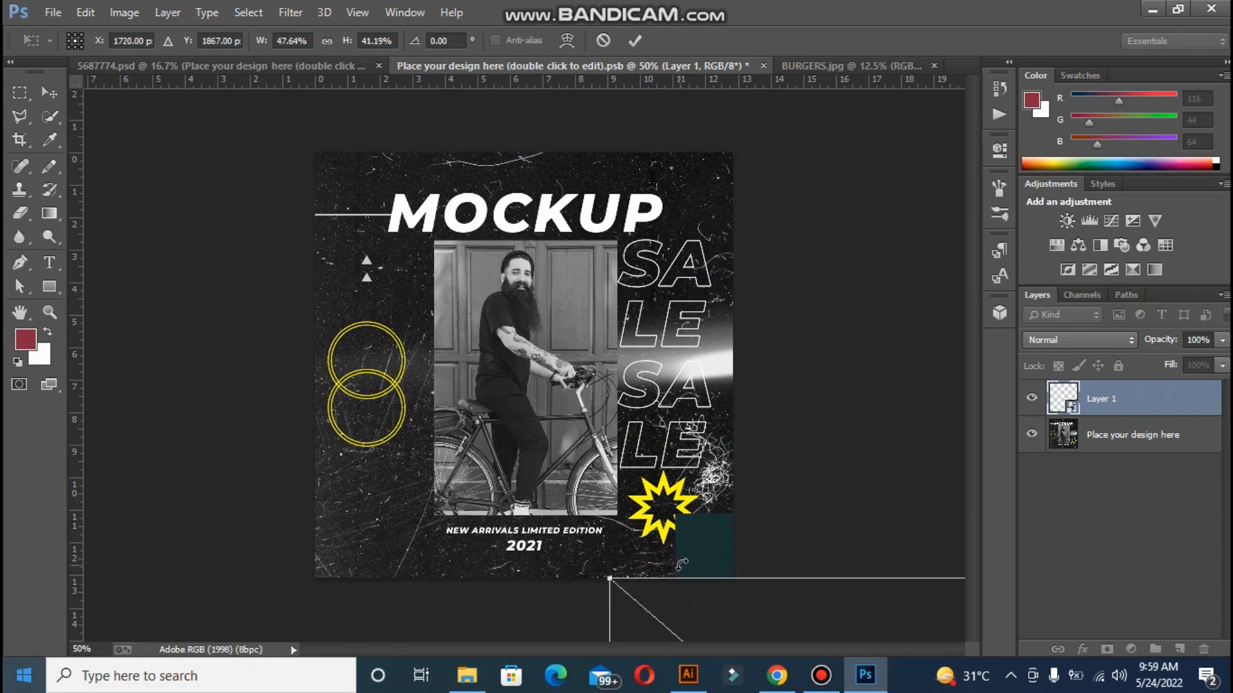
{"action": "left_click_drag", "start_coordinate": [676, 607], "coordinate": [427, 155]}
{"action": "left_click_drag", "start_coordinate": [363, 125], "coordinate": [696, 416]}
{"action": "left_click_drag", "start_coordinate": [752, 553], "coordinate": [383, 290]}
{"action": "left_click_drag", "start_coordinate": [321, 149], "coordinate": [512, 478]}
{"action": "left_click_drag", "start_coordinate": [621, 524], "coordinate": [327, 281]}
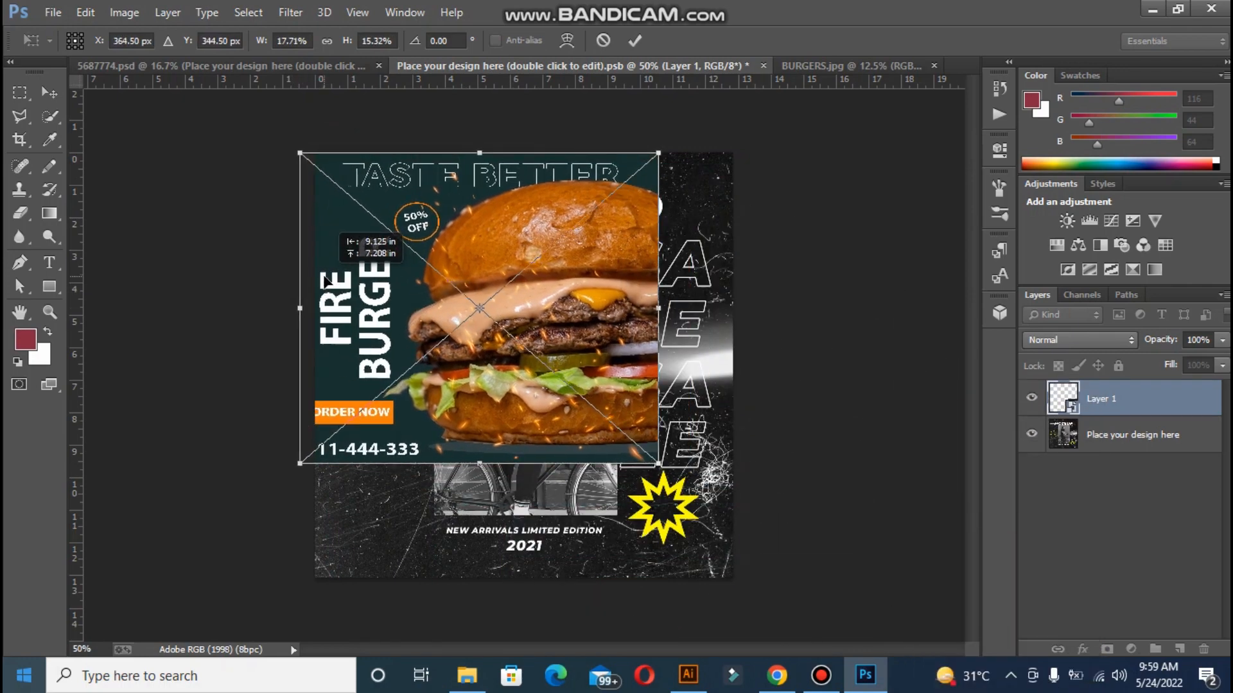
- Enlarge the burger artwork to about 24% width and 21% height, position it to cover the canvas, and apply the transform
{"action": "left_click_drag", "start_coordinate": [663, 469], "coordinate": [750, 638]}
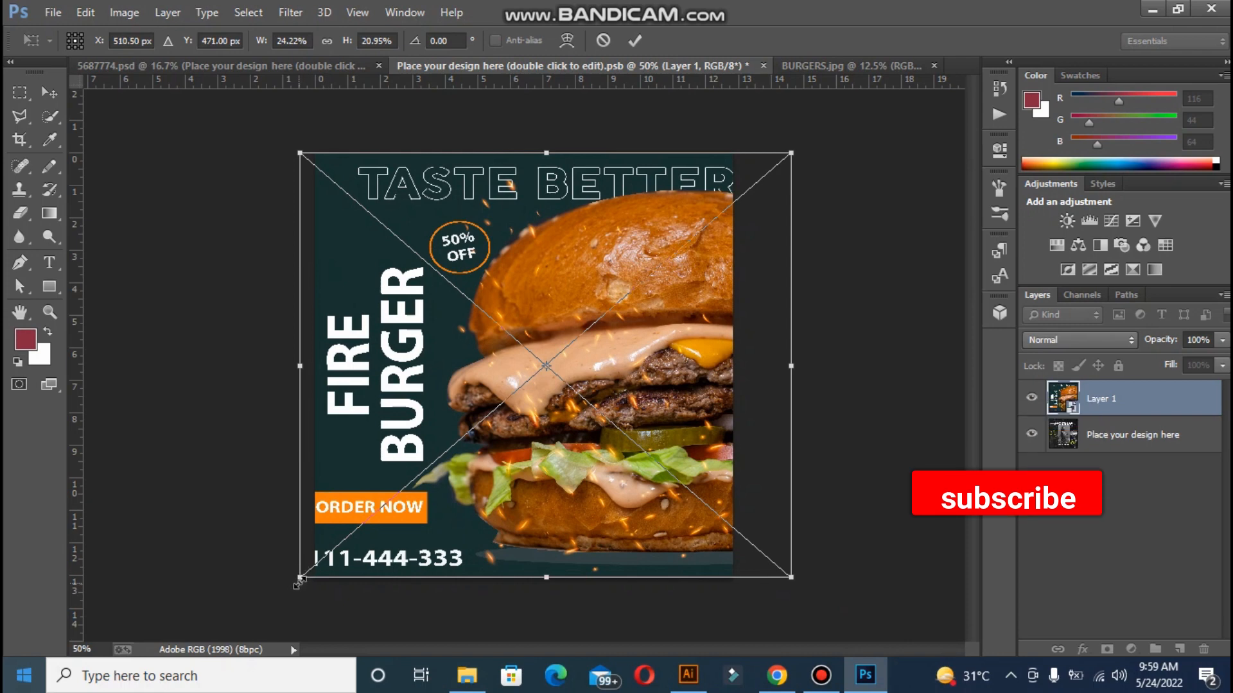
{"action": "left_click_drag", "start_coordinate": [301, 584], "coordinate": [295, 547]}
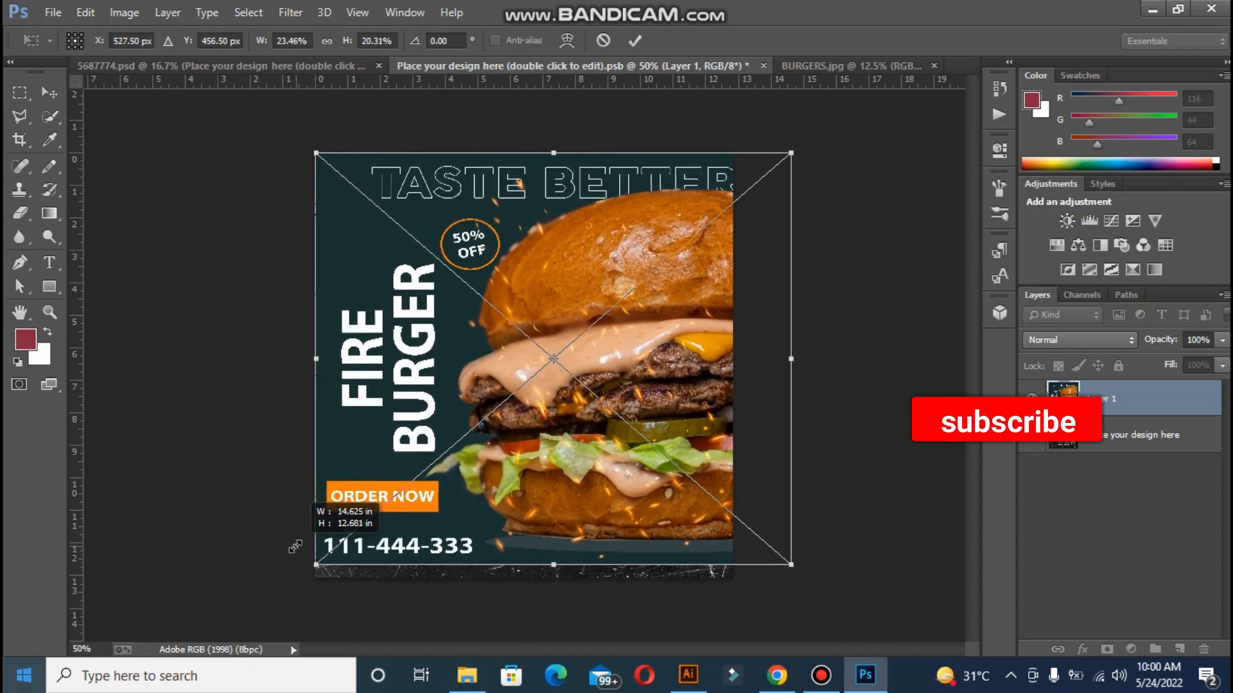
{"action": "mouse_move", "coordinate": [530, 421]}
{"action": "left_mouse_down"}
{"action": "mouse_move", "coordinate": [530, 440]}
{"action": "mouse_move", "coordinate": [530, 423]}
{"action": "left_mouse_up"}
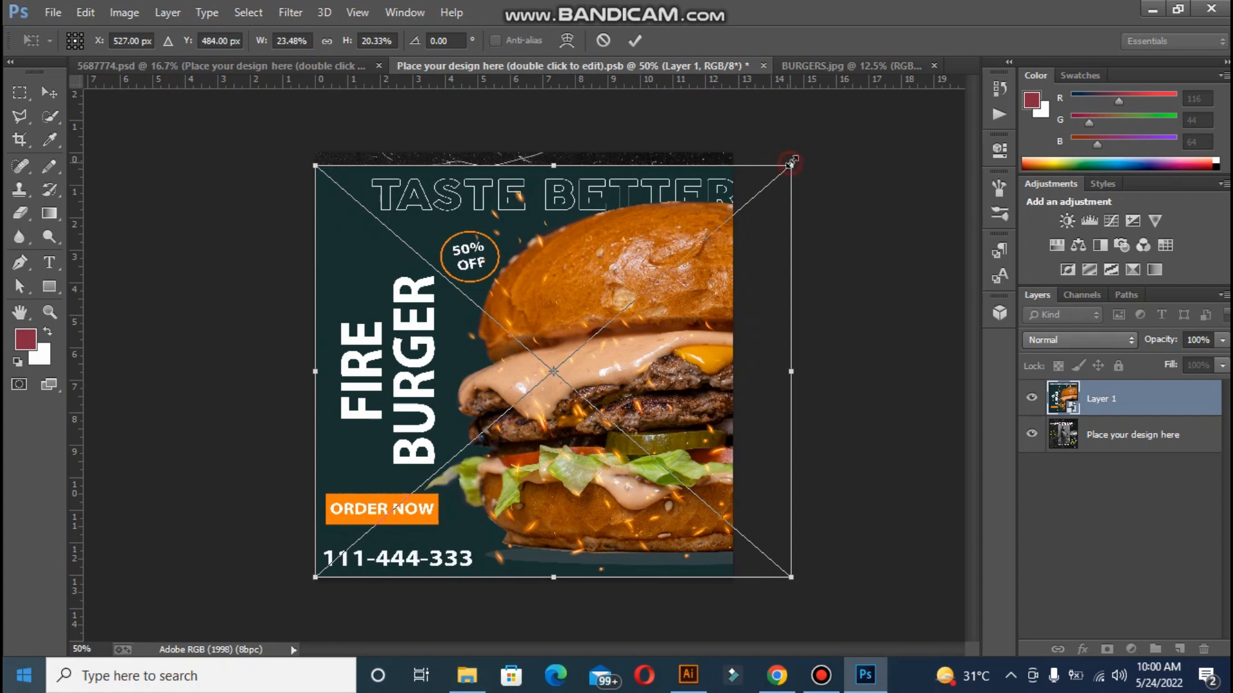
{"action": "left_click_drag", "start_coordinate": [791, 162], "coordinate": [804, 150]}
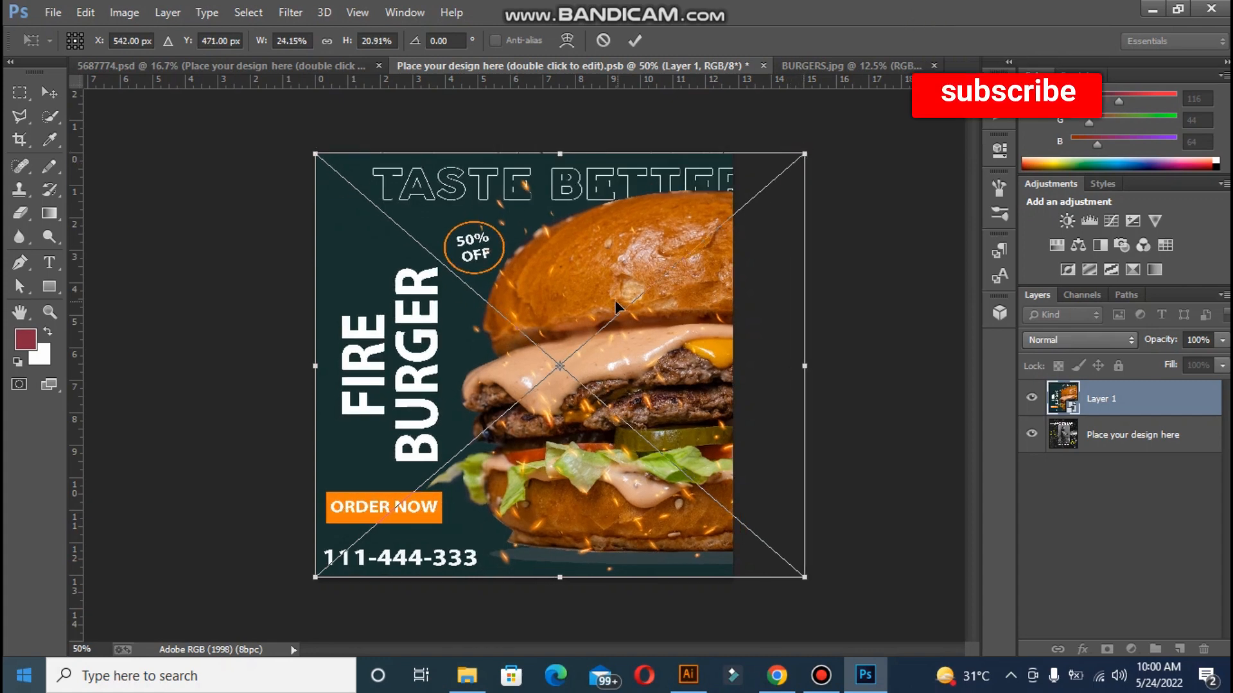
{"action": "mouse_move", "coordinate": [601, 282]}
{"action": "left_mouse_down"}
{"action": "mouse_move", "coordinate": [583, 281]}
{"action": "mouse_move", "coordinate": [591, 273]}
{"action": "left_mouse_up"}
{"action": "left_click_drag", "start_coordinate": [618, 326], "coordinate": [710, 420]}
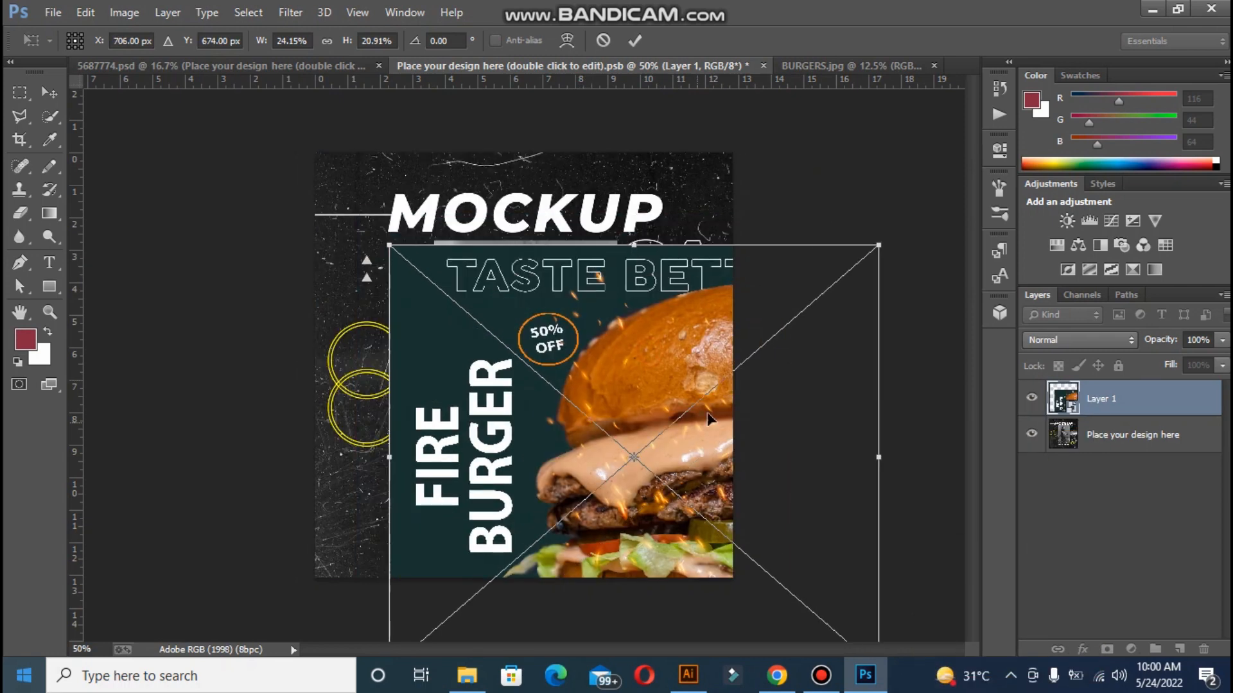
{"action": "key", "text": "ctrl+z"}
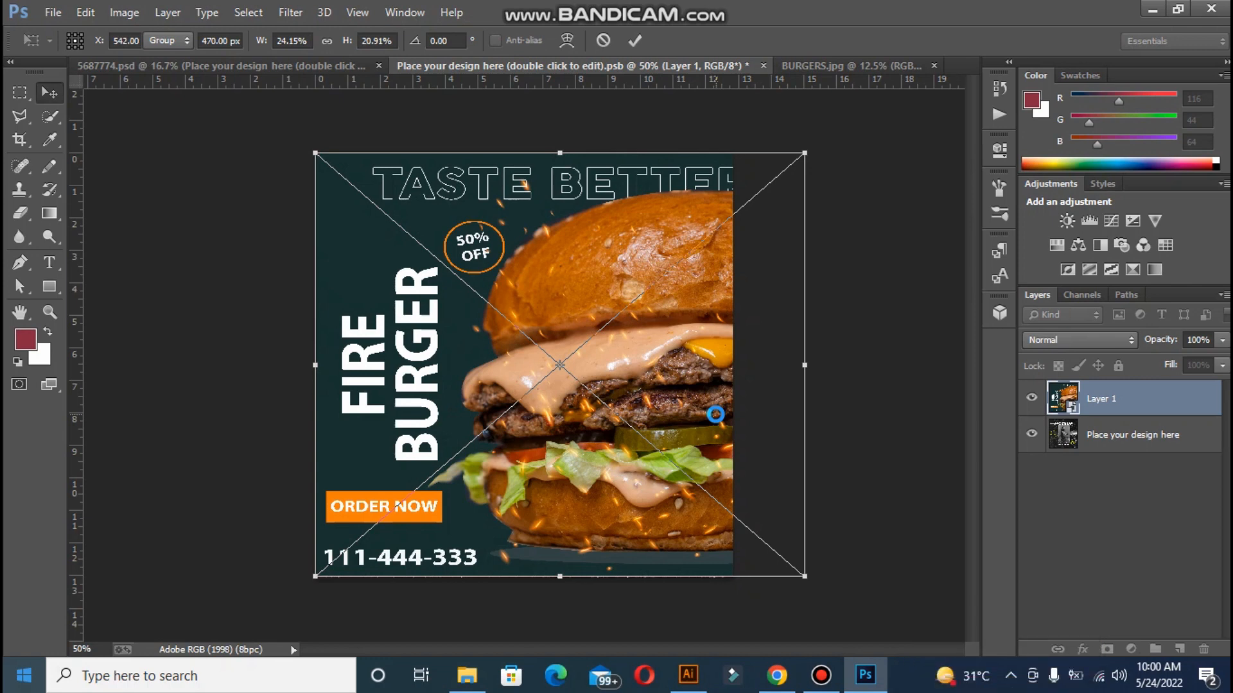
{"action": "key", "text": "Return"}
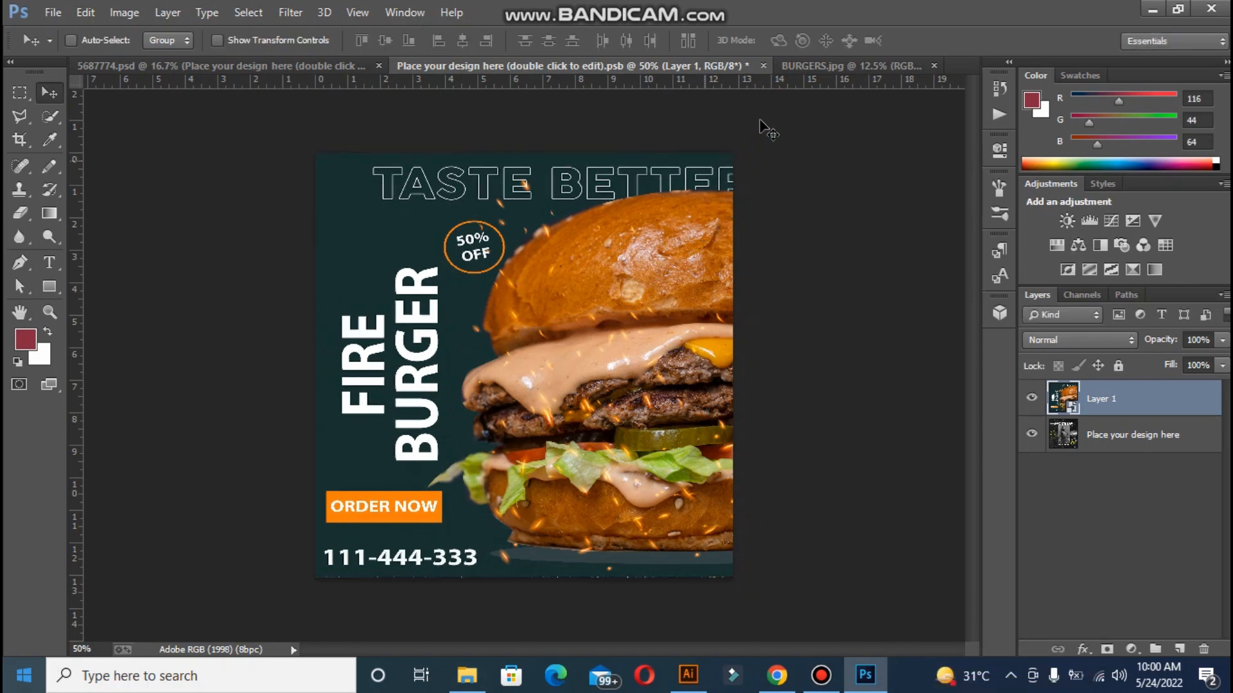
- Close the first banner's placeholder document with its changes saved, return to the 5687774.psd mockup and collapse the First Banner group
{"action": "left_click", "coordinate": [761, 66]}
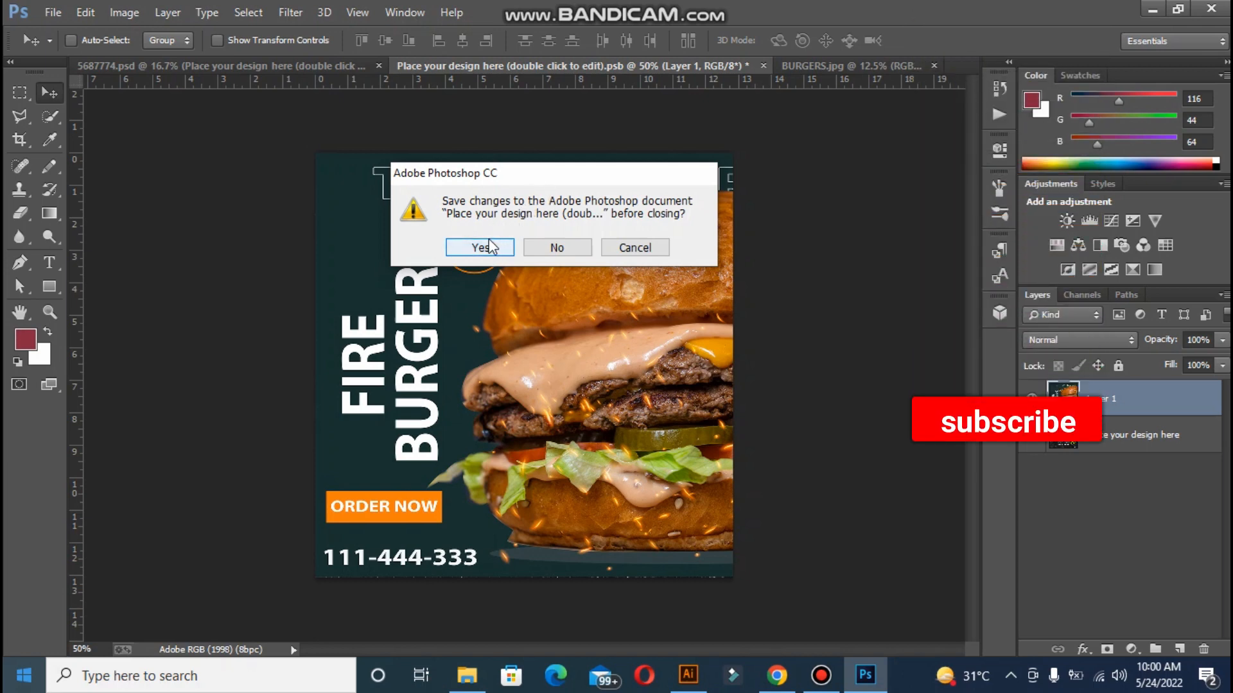
{"action": "left_click", "coordinate": [481, 250]}
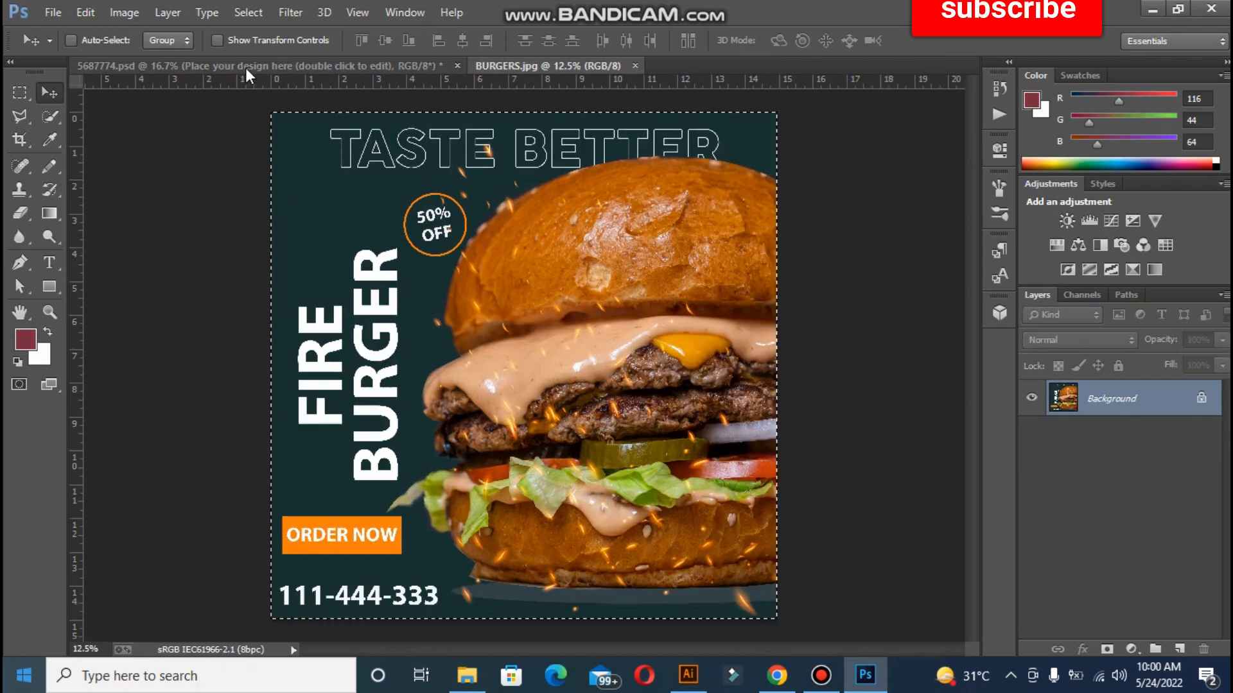
{"action": "left_click", "coordinate": [246, 68]}
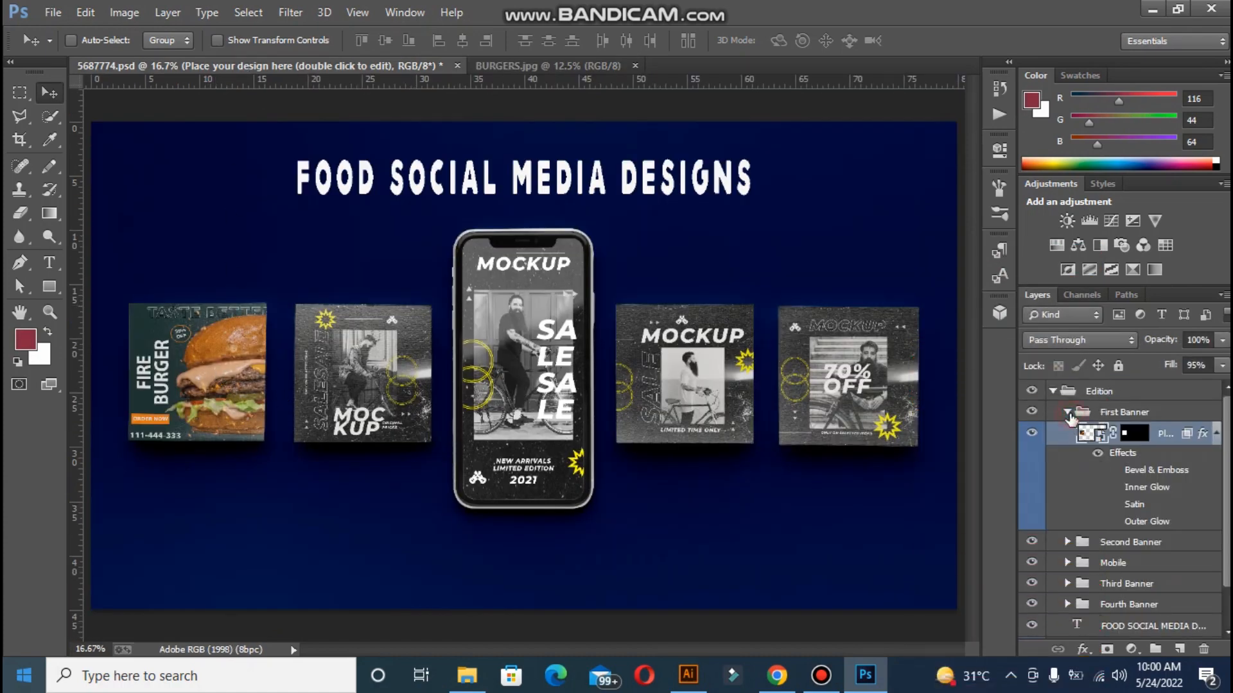
{"action": "left_click", "coordinate": [1068, 413]}
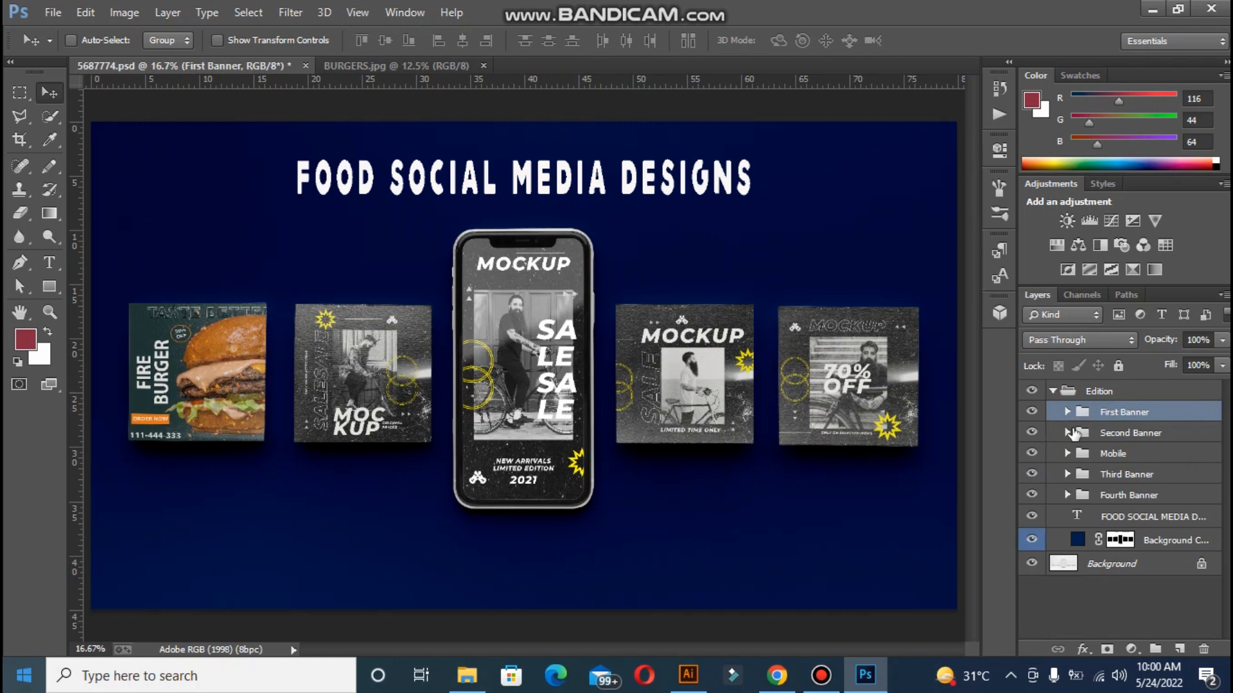
- Expand the Second Banner group and open its placeholder smart object for editing
{"action": "left_click", "coordinate": [1067, 433]}
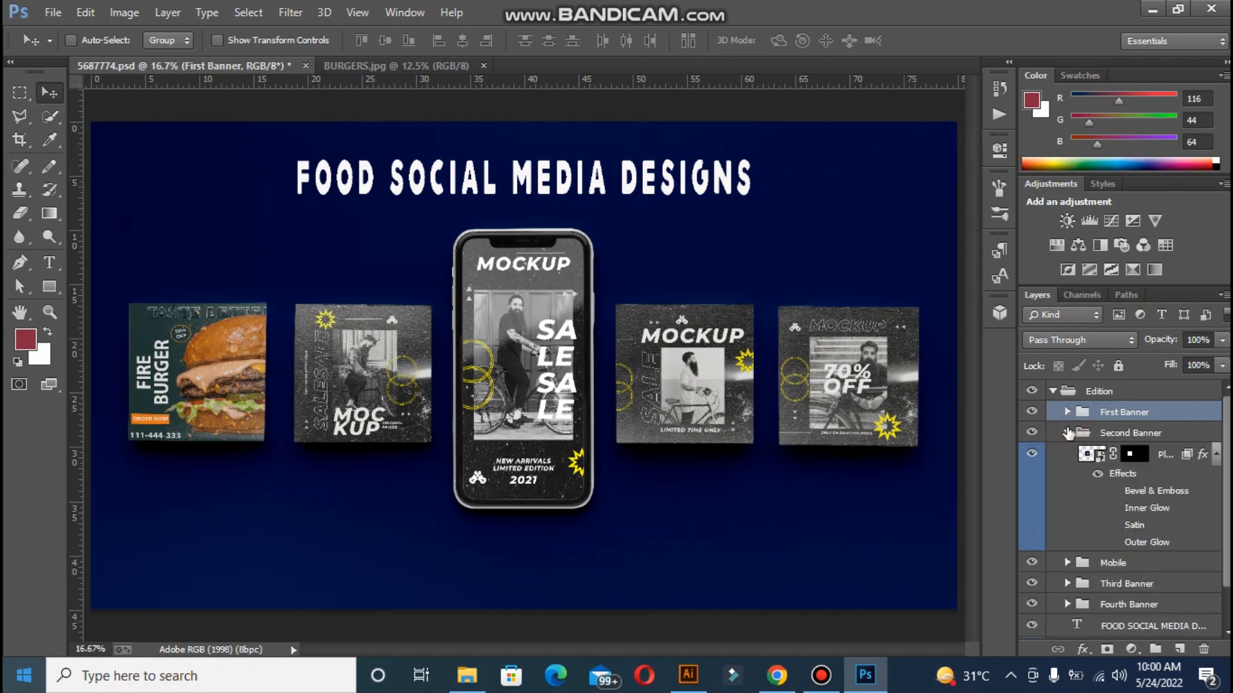
{"action": "double_click", "coordinate": [1100, 456]}
{"action": "left_click", "coordinate": [610, 283]}
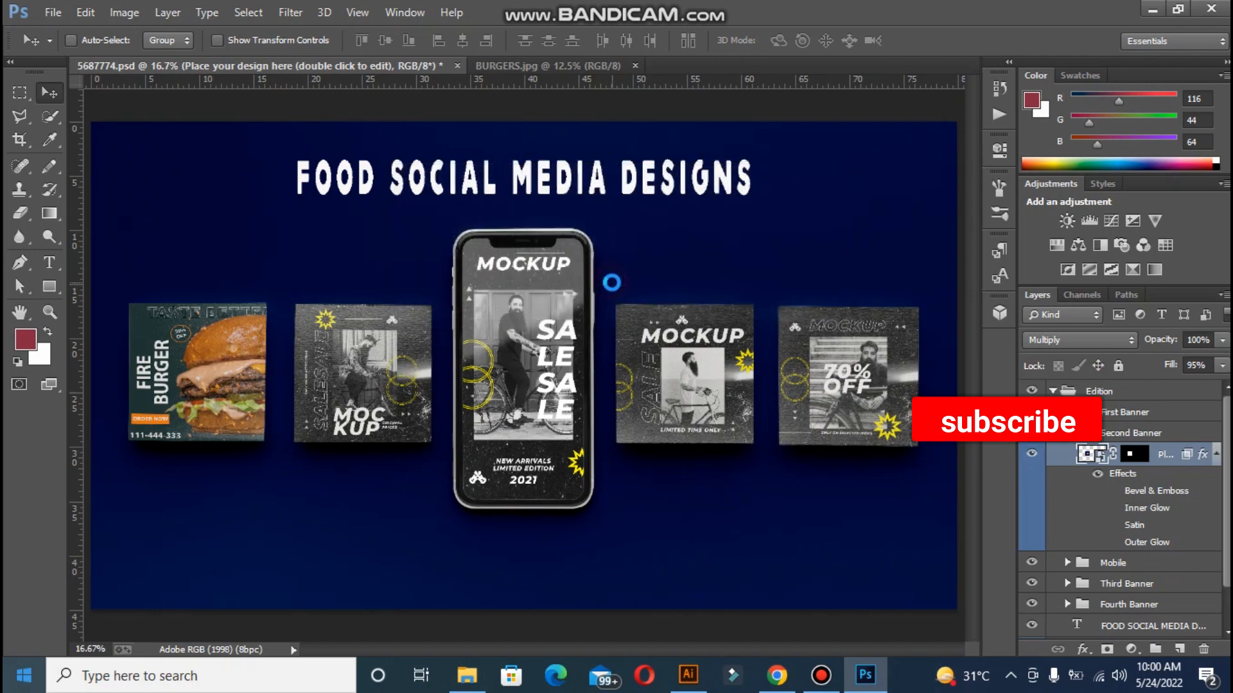
- Open the FOOD BURGER image from the PROMO folder
{"action": "left_click", "coordinate": [46, 14]}
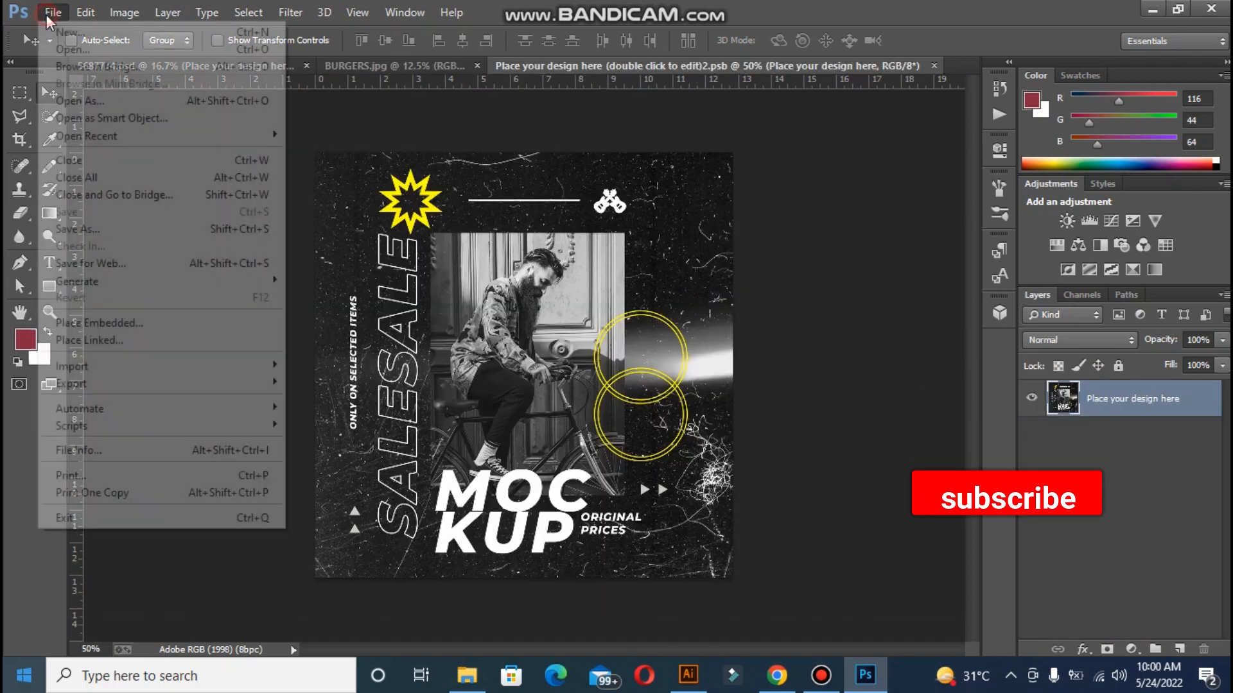
{"action": "left_click", "coordinate": [49, 42]}
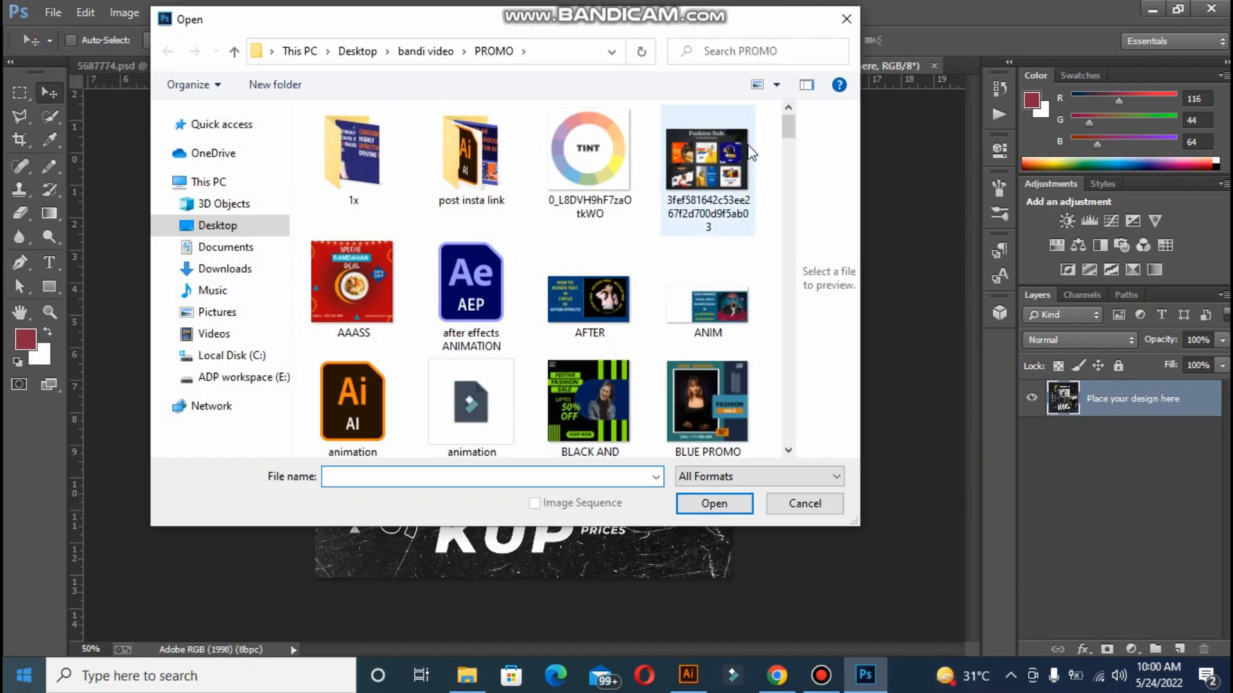
{"action": "left_click_drag", "start_coordinate": [789, 138], "coordinate": [803, 215]}
{"action": "left_click", "coordinate": [354, 161]}
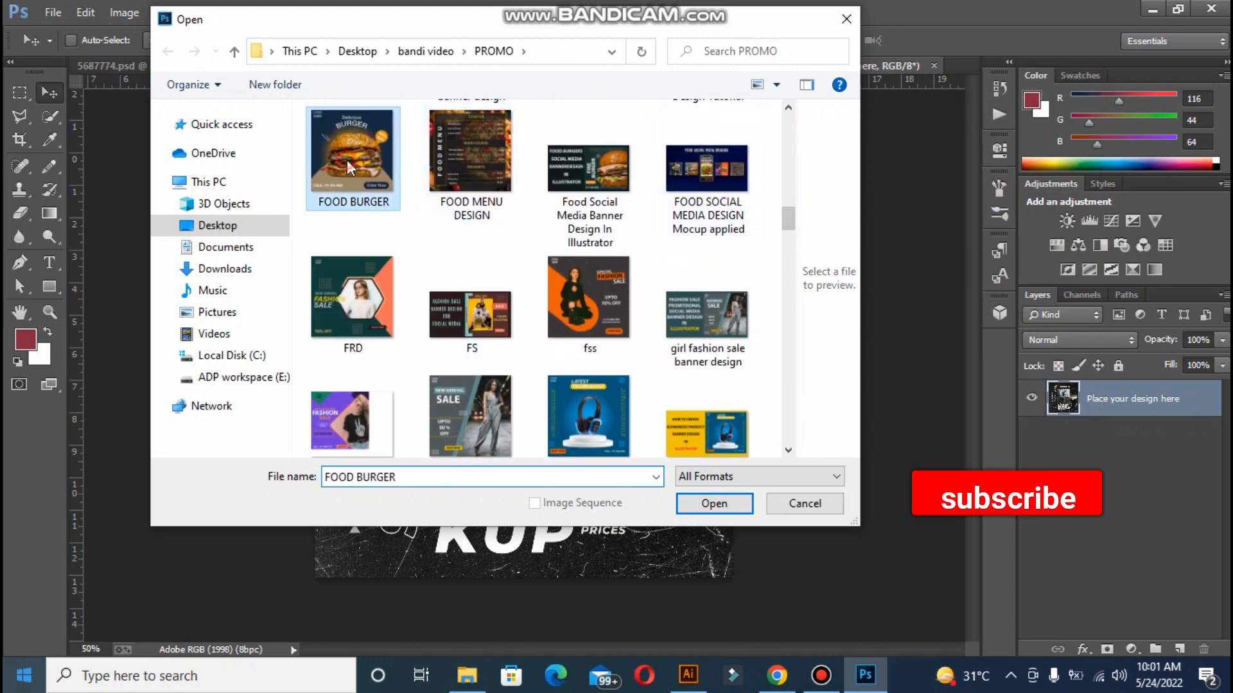
{"action": "left_click", "coordinate": [702, 502]}
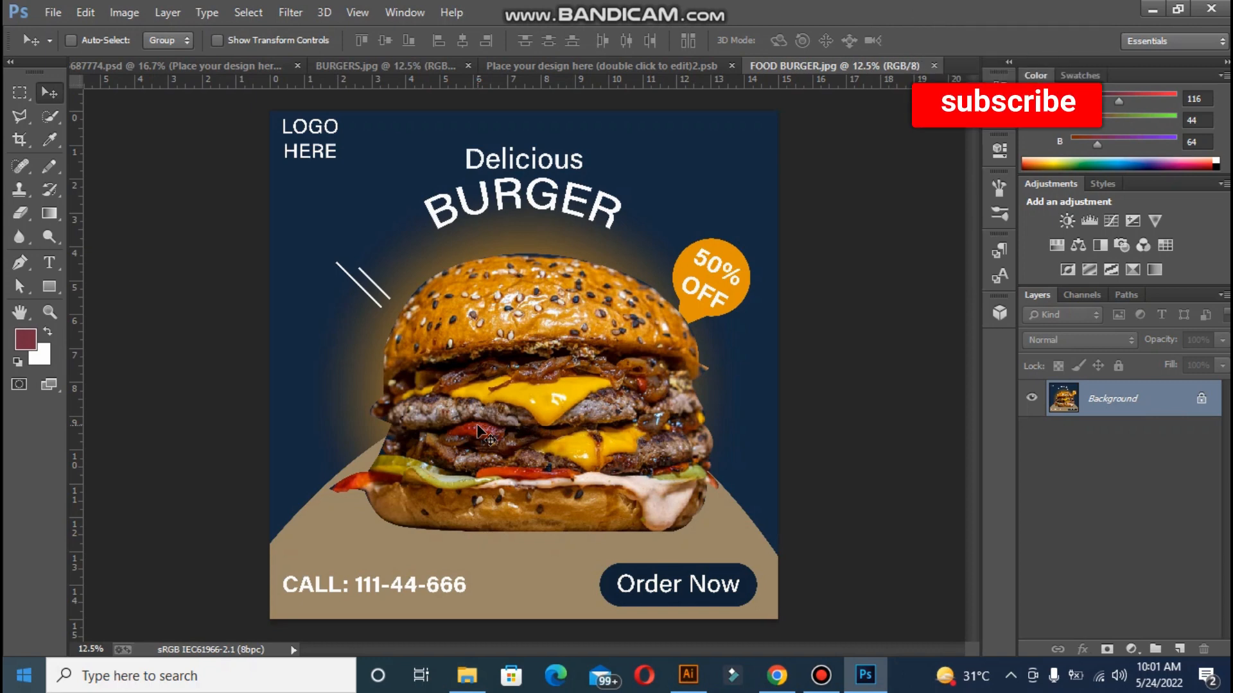
- Copy the whole FOOD BURGER image and paste it into the second banner's placeholder document, accepting the colour profile conversion
{"action": "key", "text": "ctrl+a"}
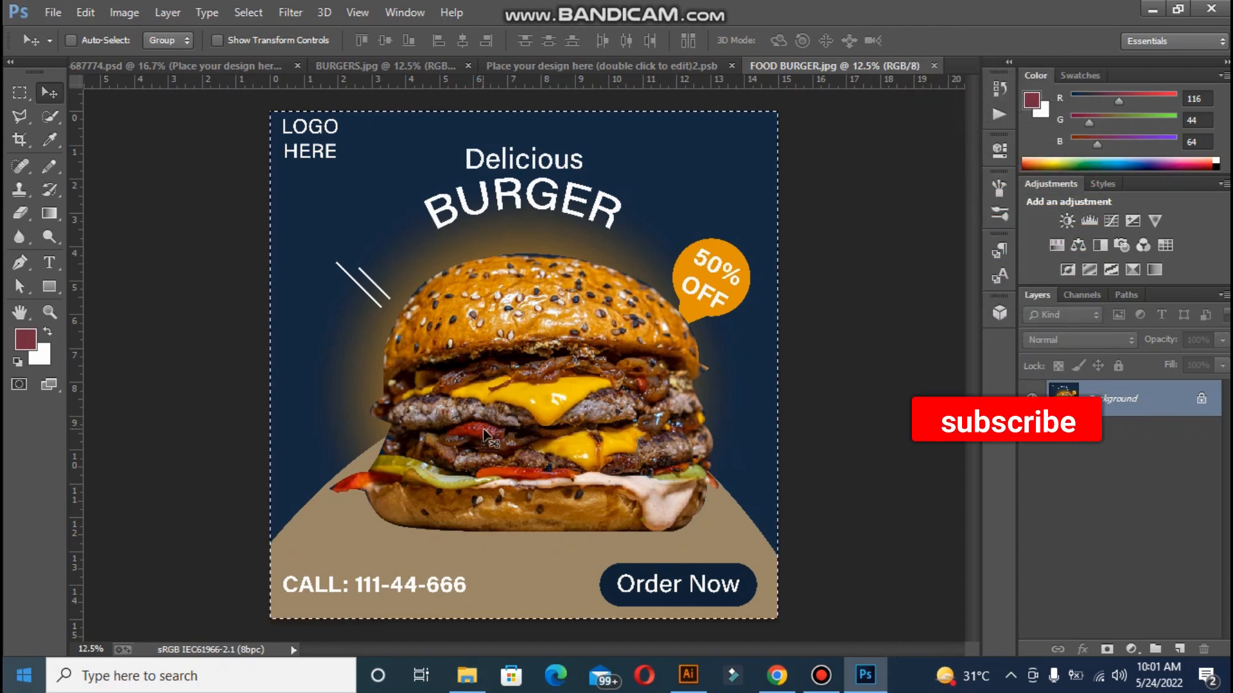
{"action": "left_click", "coordinate": [514, 65]}
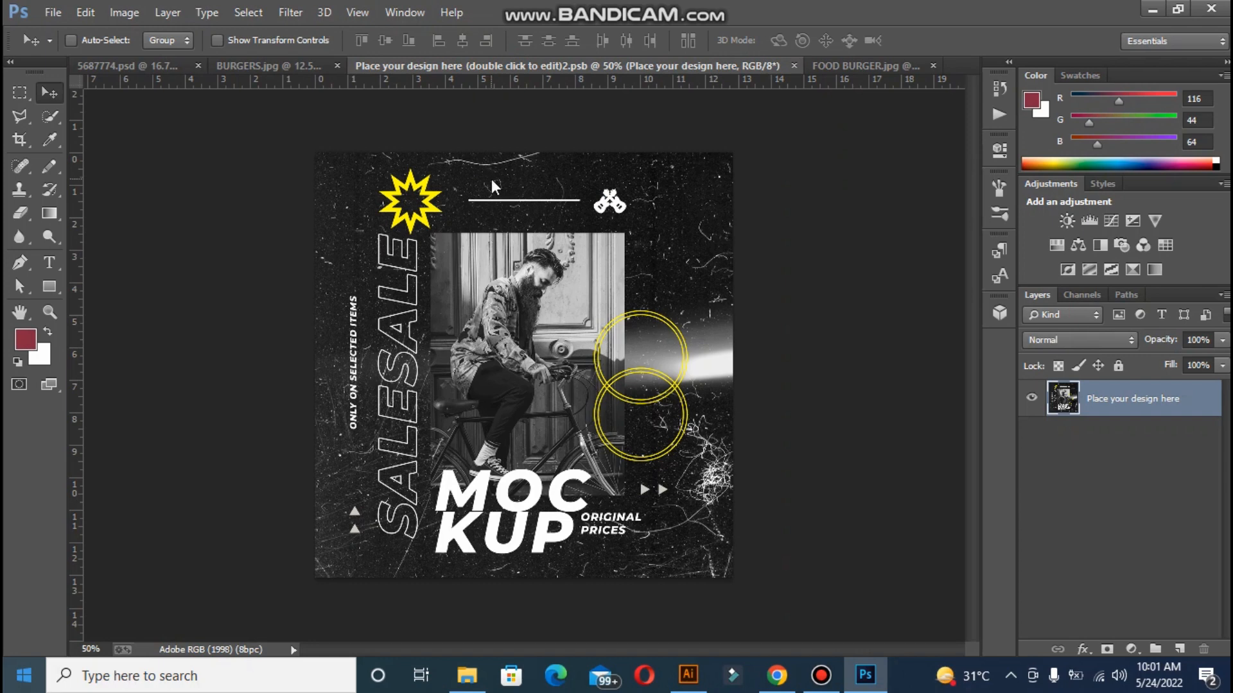
{"action": "key", "text": "ctrl+v"}
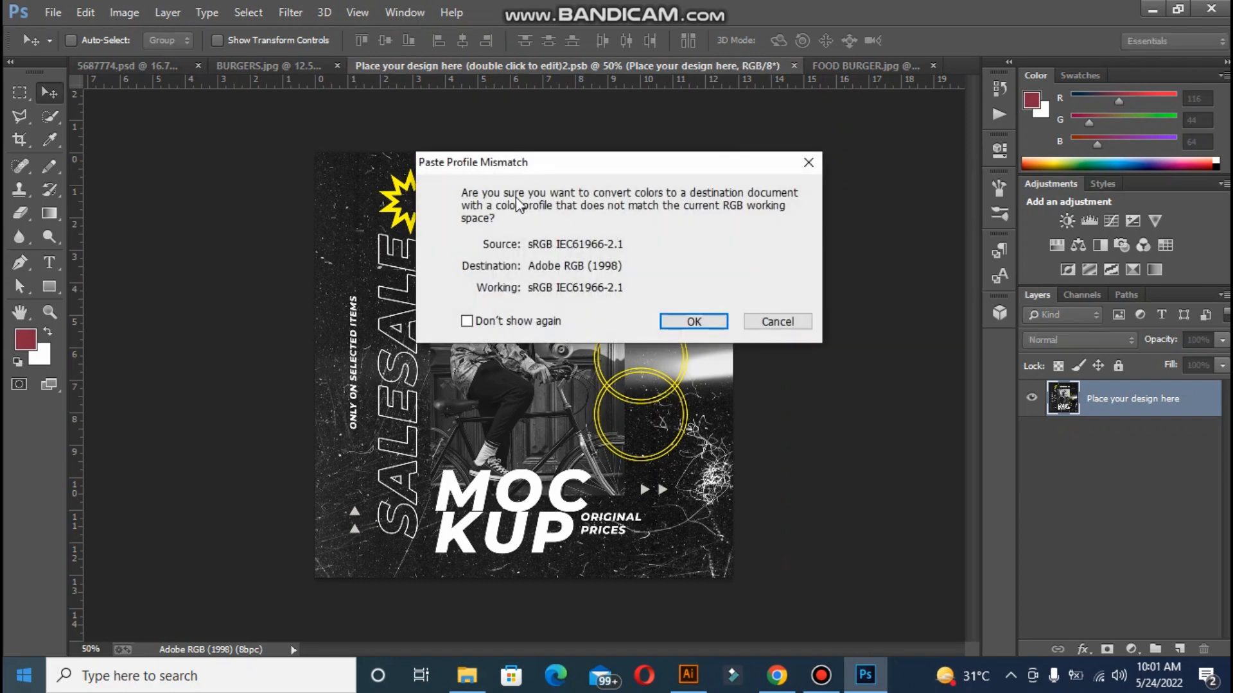
{"action": "left_click", "coordinate": [687, 321]}
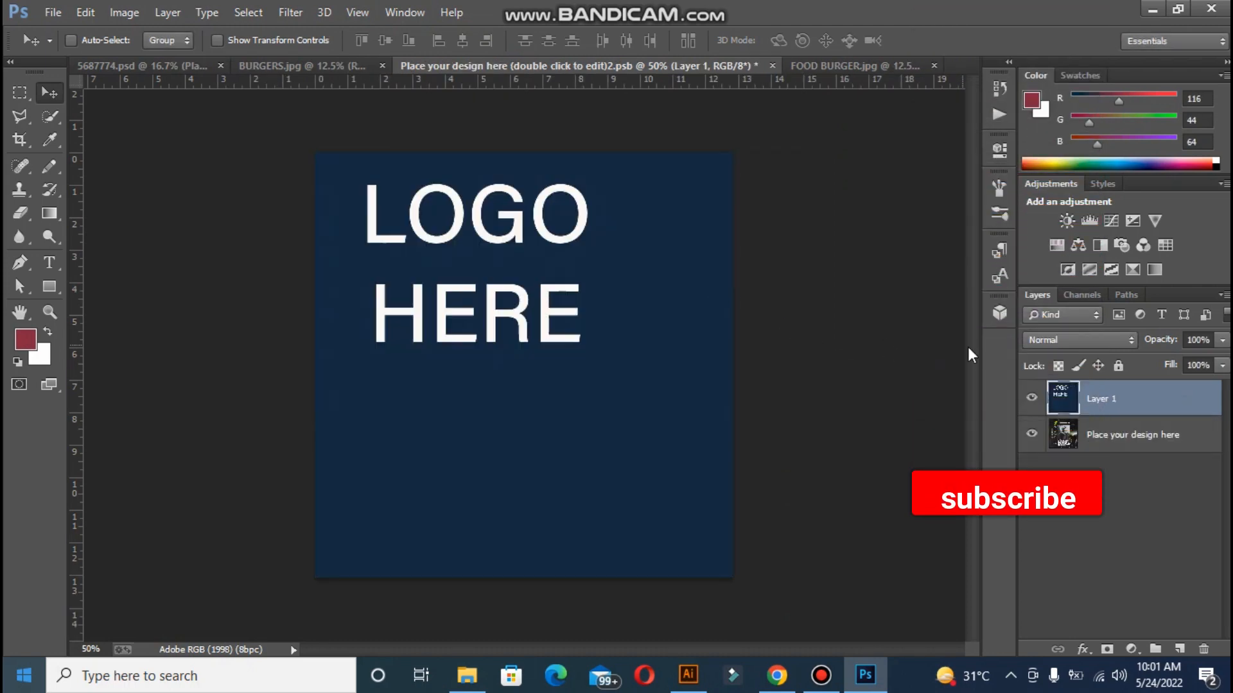
- Convert the pasted burger layer to a smart object, scale it down to about 18%, and align it with the canvas's upper-left corner
{"action": "right_click", "coordinate": [1128, 400]}
{"action": "left_click", "coordinate": [847, 230]}
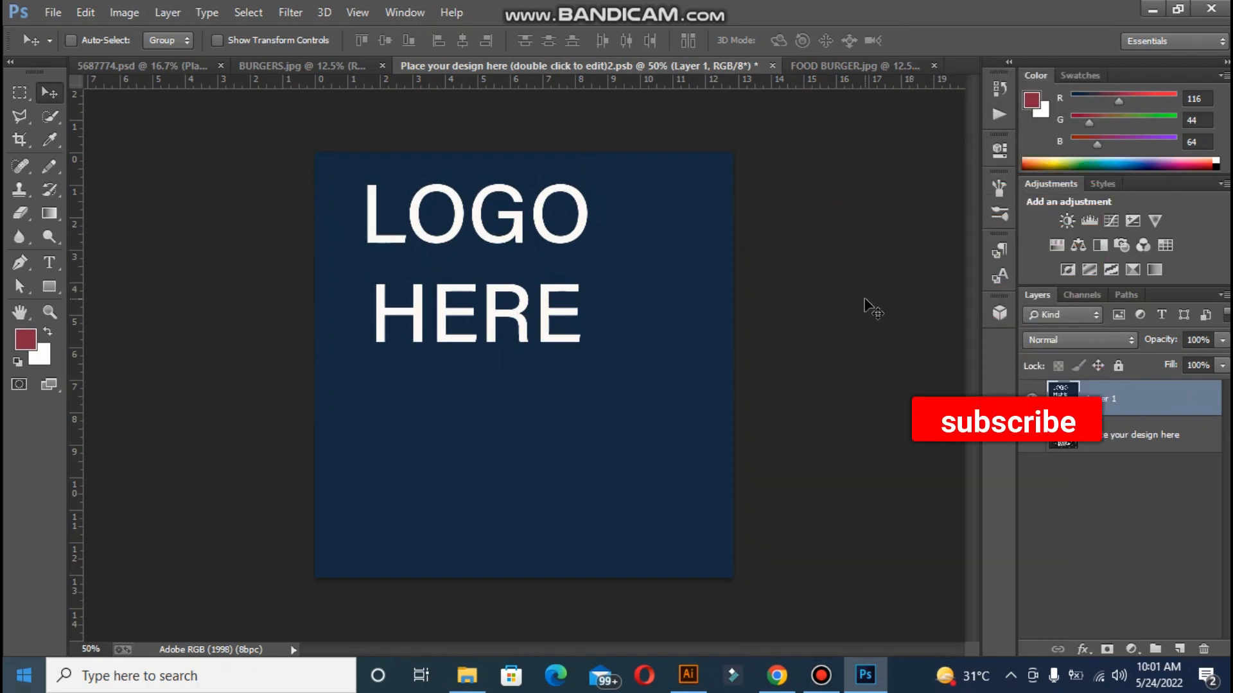
{"action": "key", "text": "ctrl+t"}
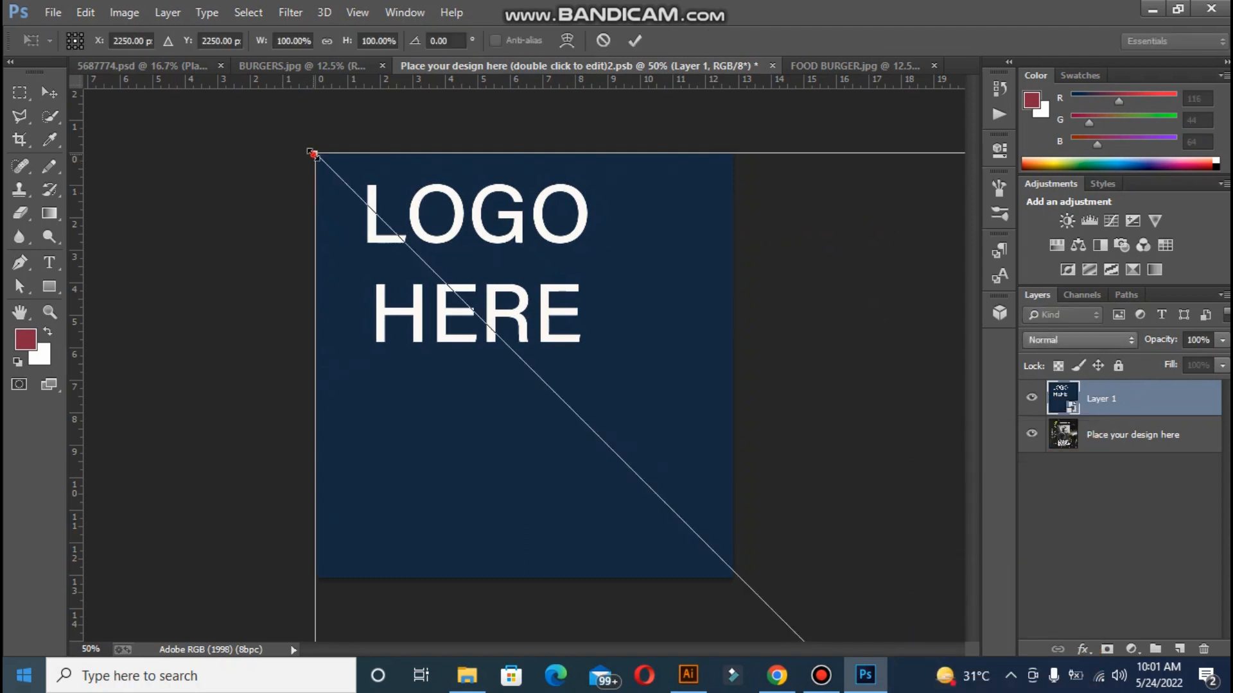
{"action": "left_click_drag", "start_coordinate": [313, 154], "coordinate": [345, 187]}
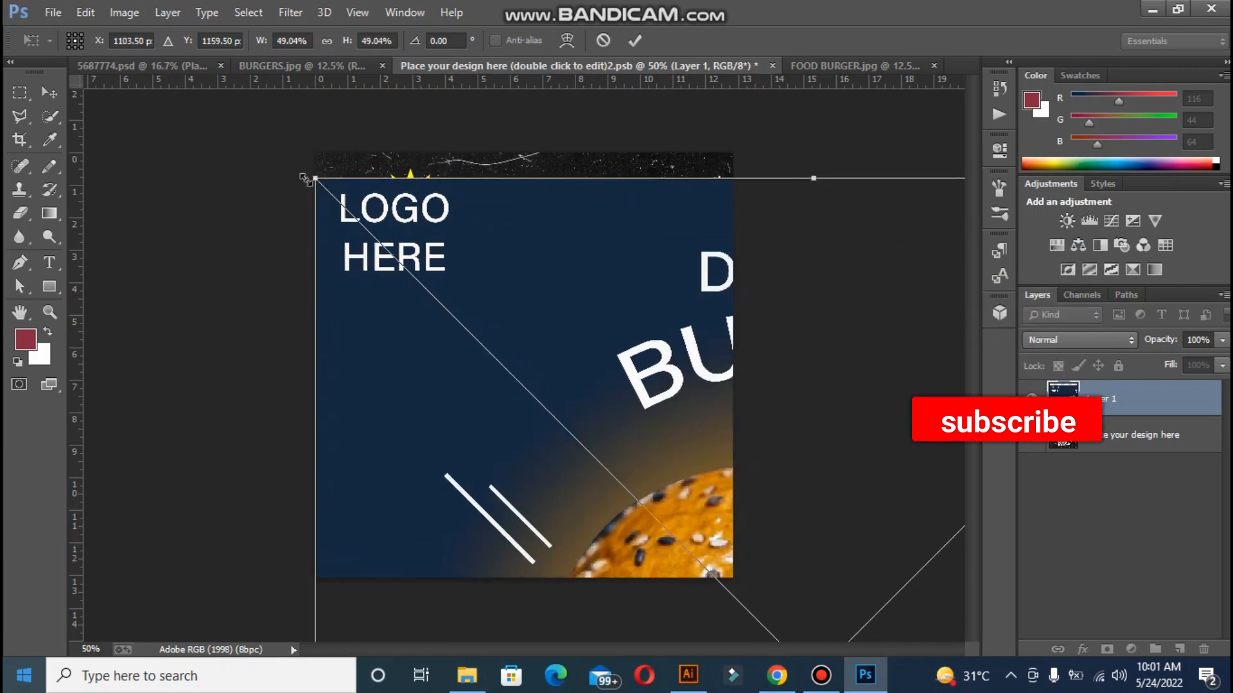
{"action": "left_click_drag", "start_coordinate": [384, 231], "coordinate": [361, 191]}
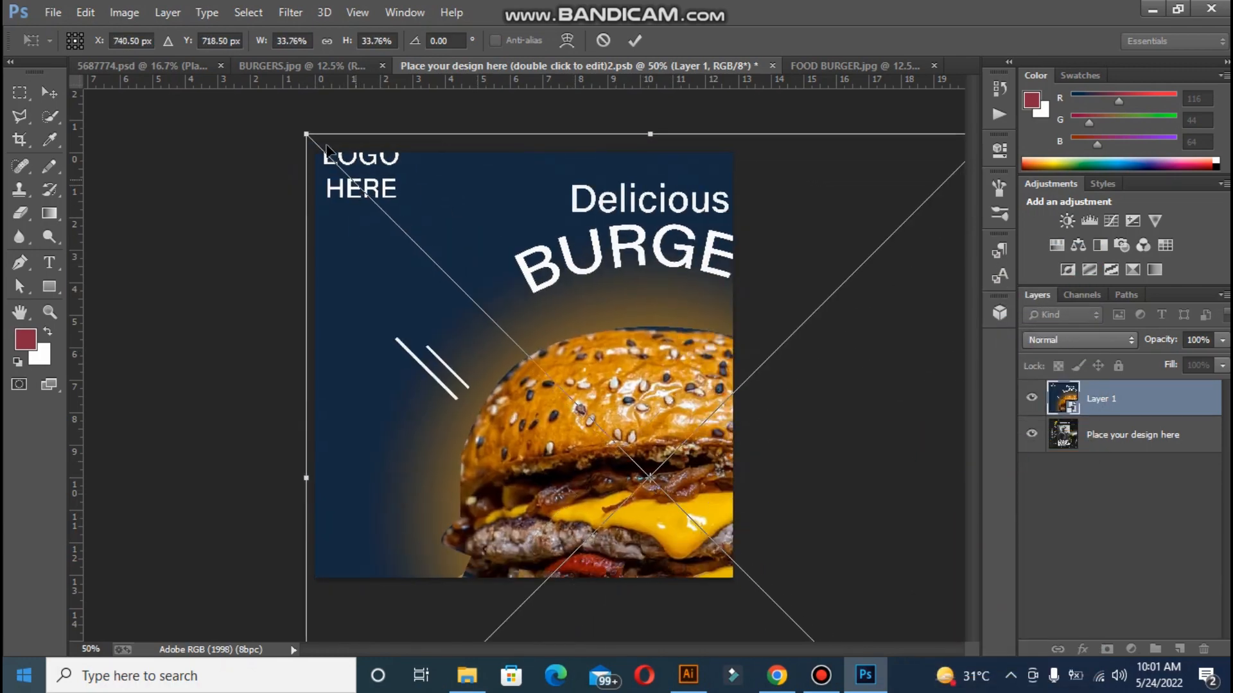
{"action": "left_click_drag", "start_coordinate": [304, 131], "coordinate": [624, 453]}
{"action": "left_click_drag", "start_coordinate": [672, 510], "coordinate": [362, 212]}
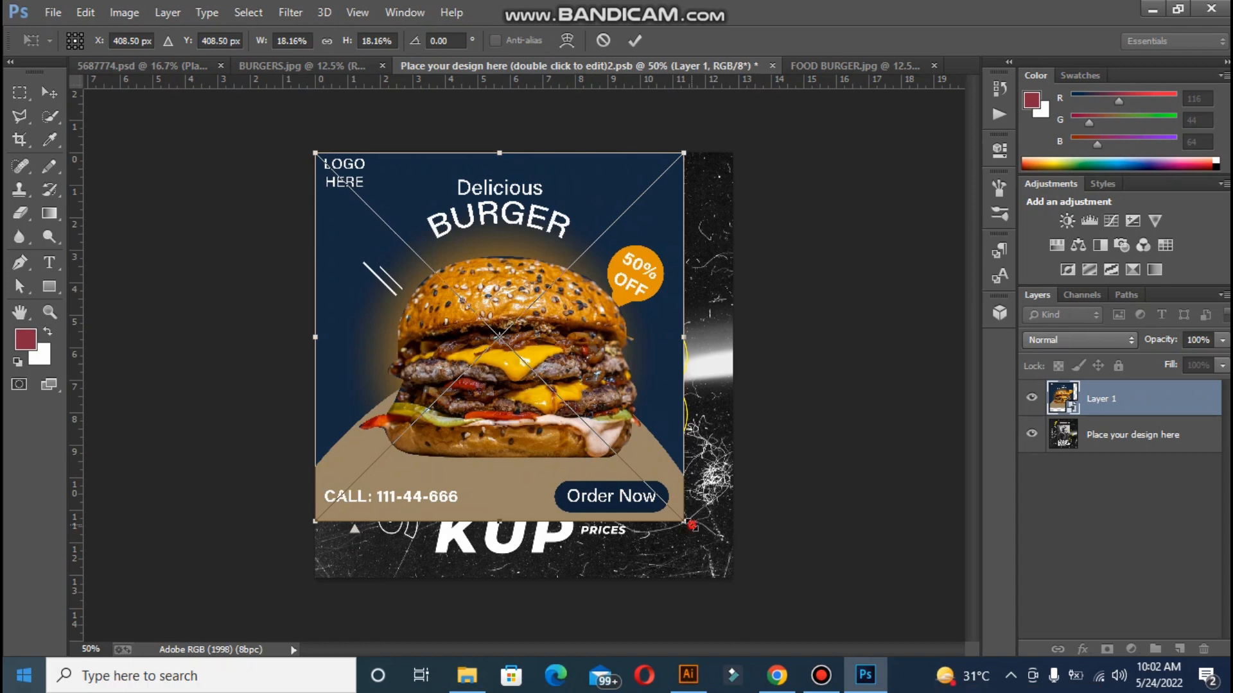
- Enlarge the burger artwork to about 21% to cover the canvas, apply the transform, and close the placeholder document with its changes saved
{"action": "left_click_drag", "start_coordinate": [692, 525], "coordinate": [734, 589]}
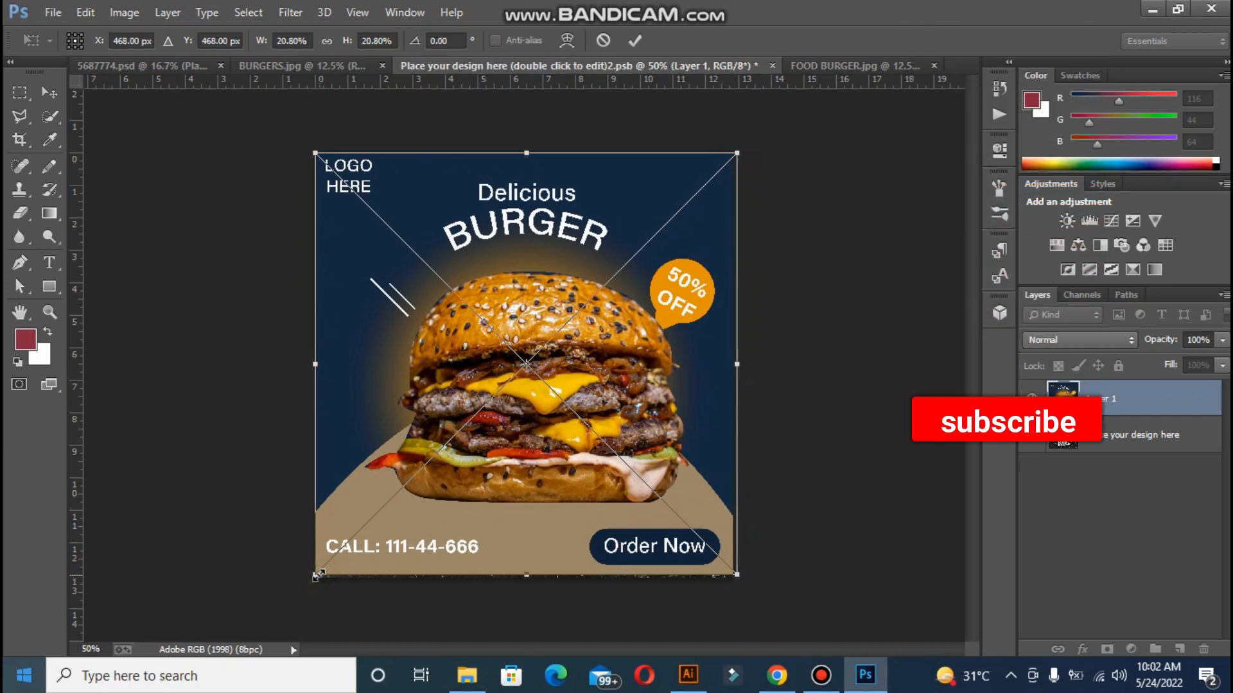
{"action": "left_click_drag", "start_coordinate": [315, 574], "coordinate": [313, 579]}
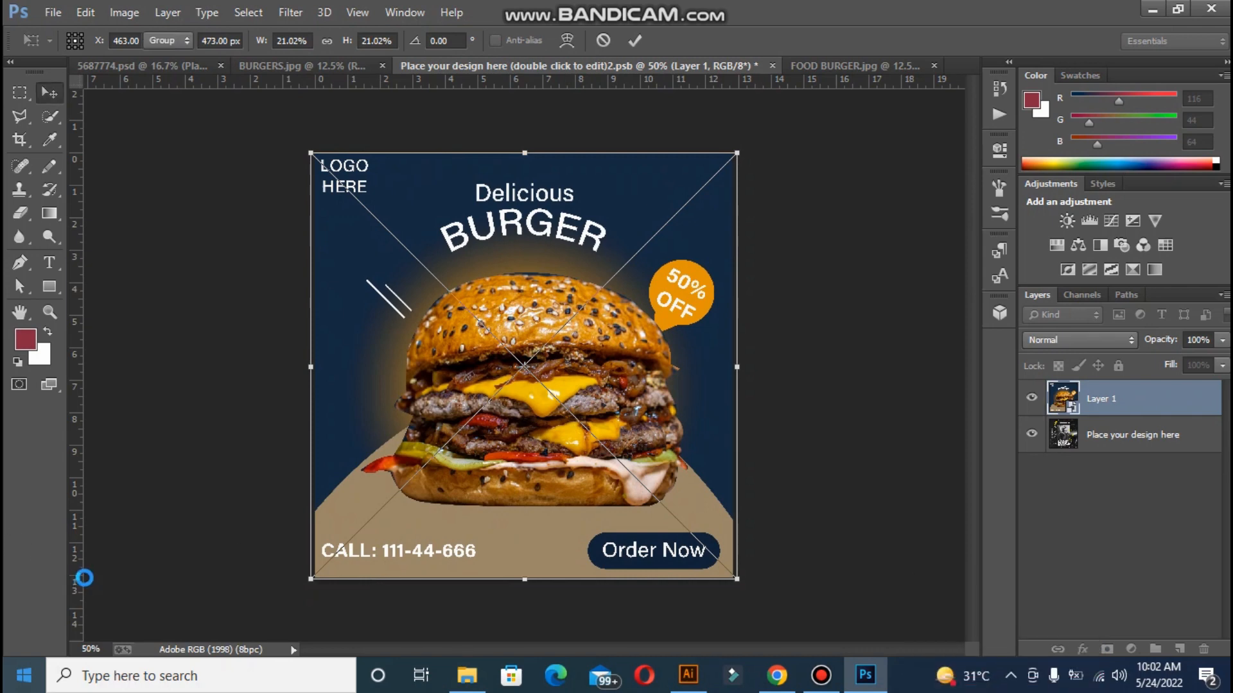
{"action": "left_click", "coordinate": [771, 66]}
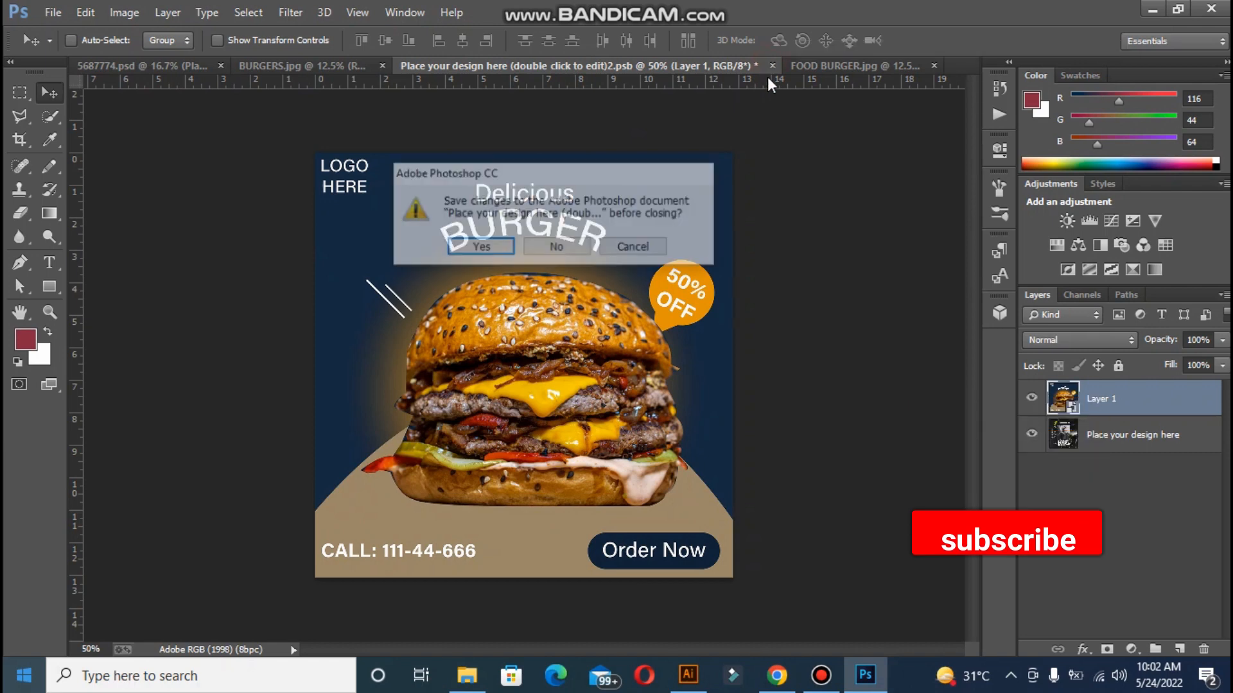
{"action": "left_click", "coordinate": [485, 246]}
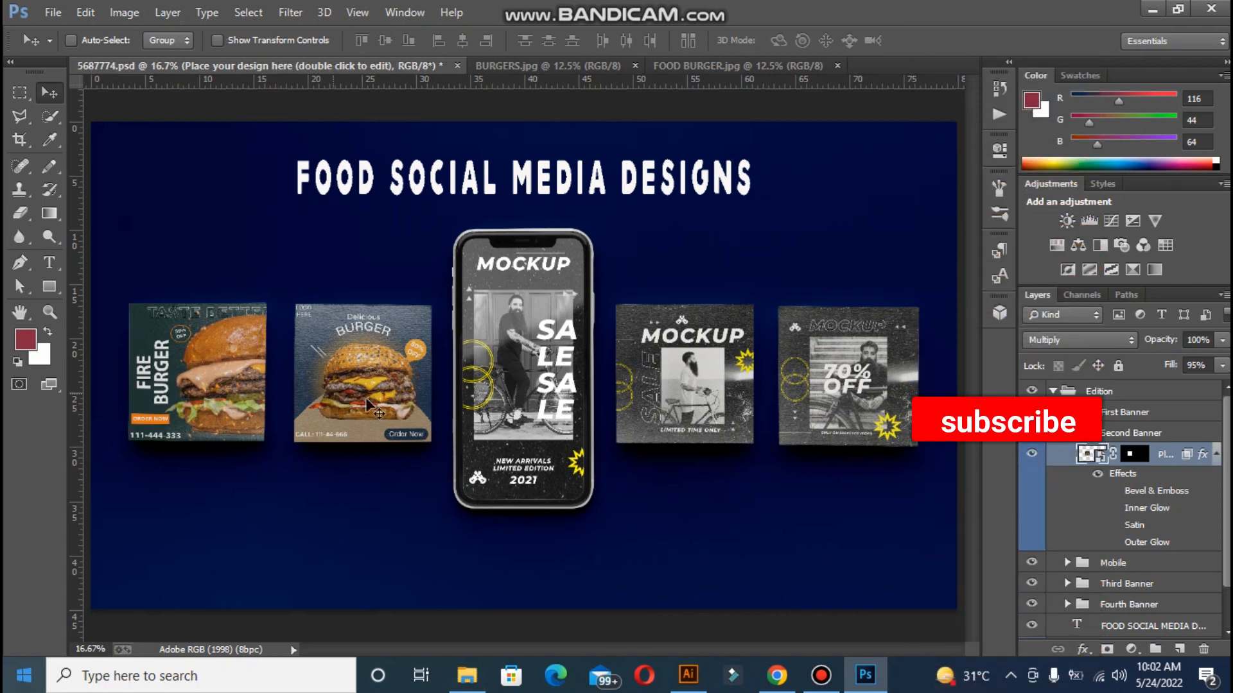
- Switch to the Behance project editor in Chrome and open the Food Banner project's cover image for editing from its settings
{"action": "mouse_move", "coordinate": [779, 684]}
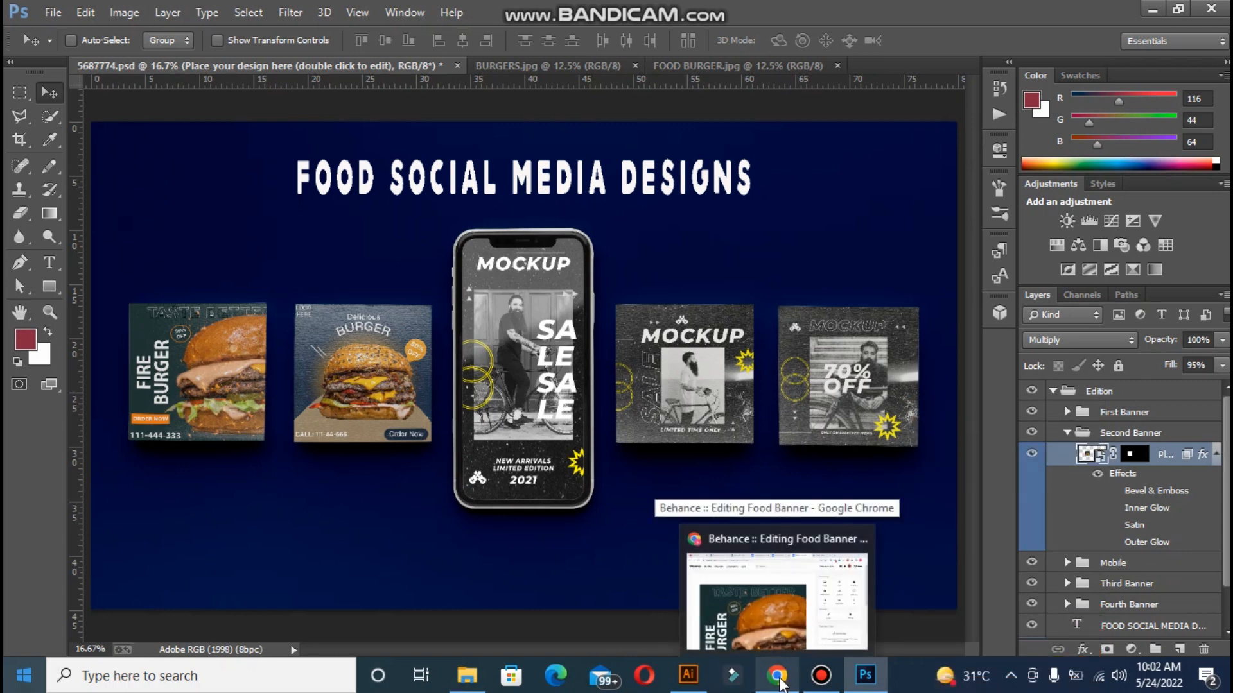
{"action": "left_click", "coordinate": [780, 683]}
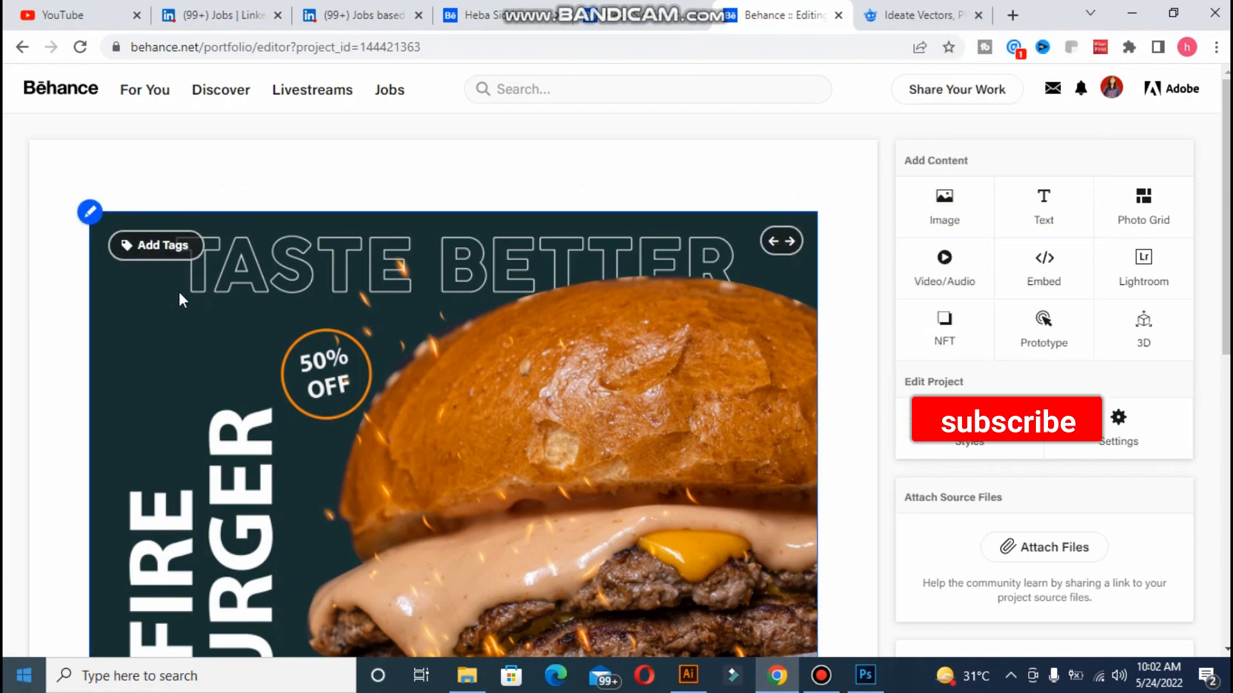
{"action": "left_click", "coordinate": [1121, 438]}
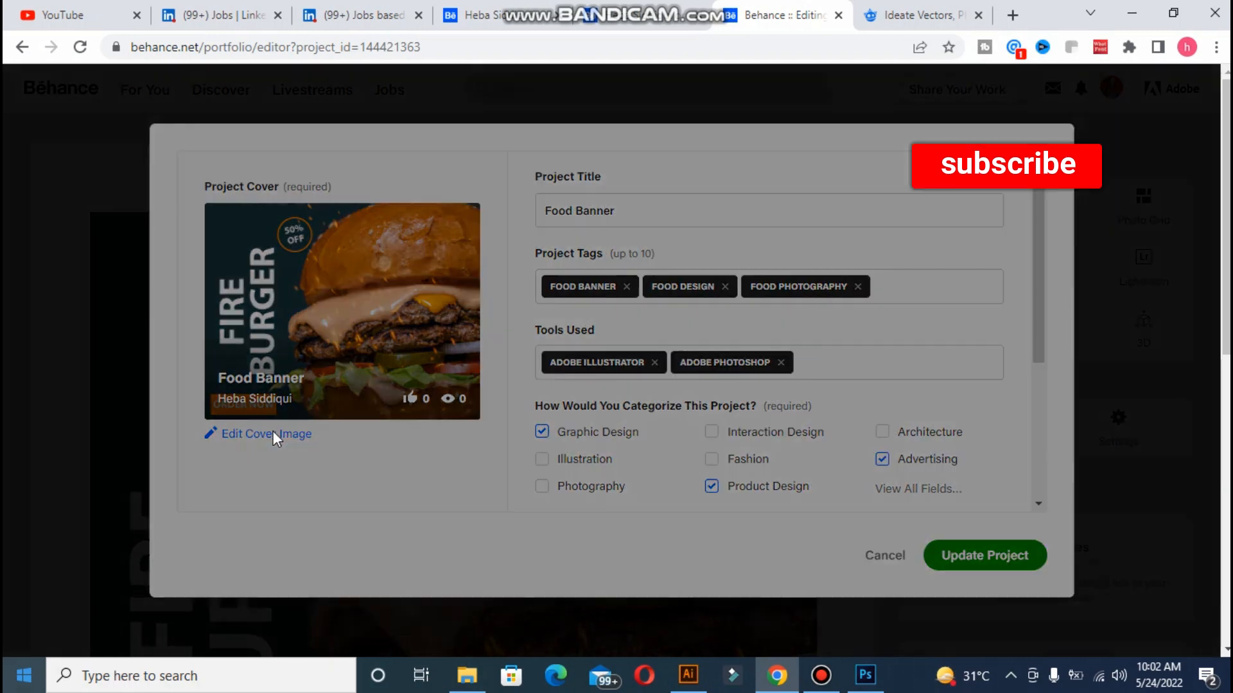
{"action": "left_click", "coordinate": [274, 436]}
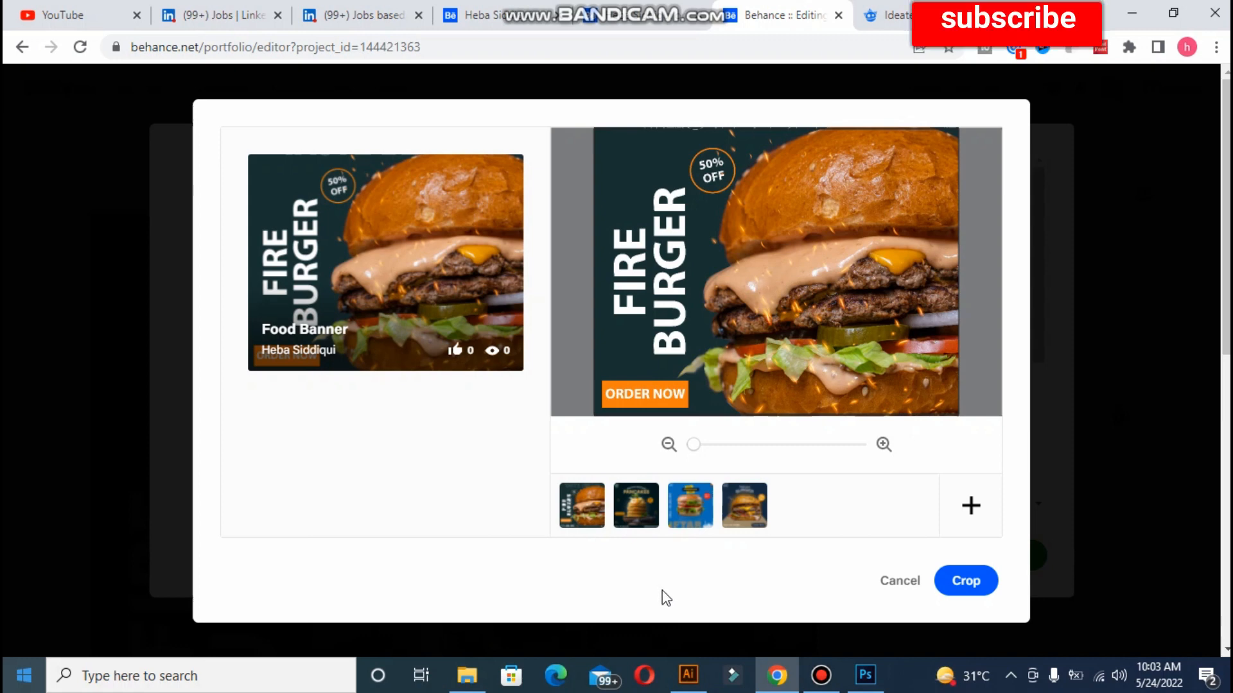
- Upload the finished food social media designs mockup image as the project cover, accept its crop, and update the project
{"action": "left_click", "coordinate": [972, 507]}
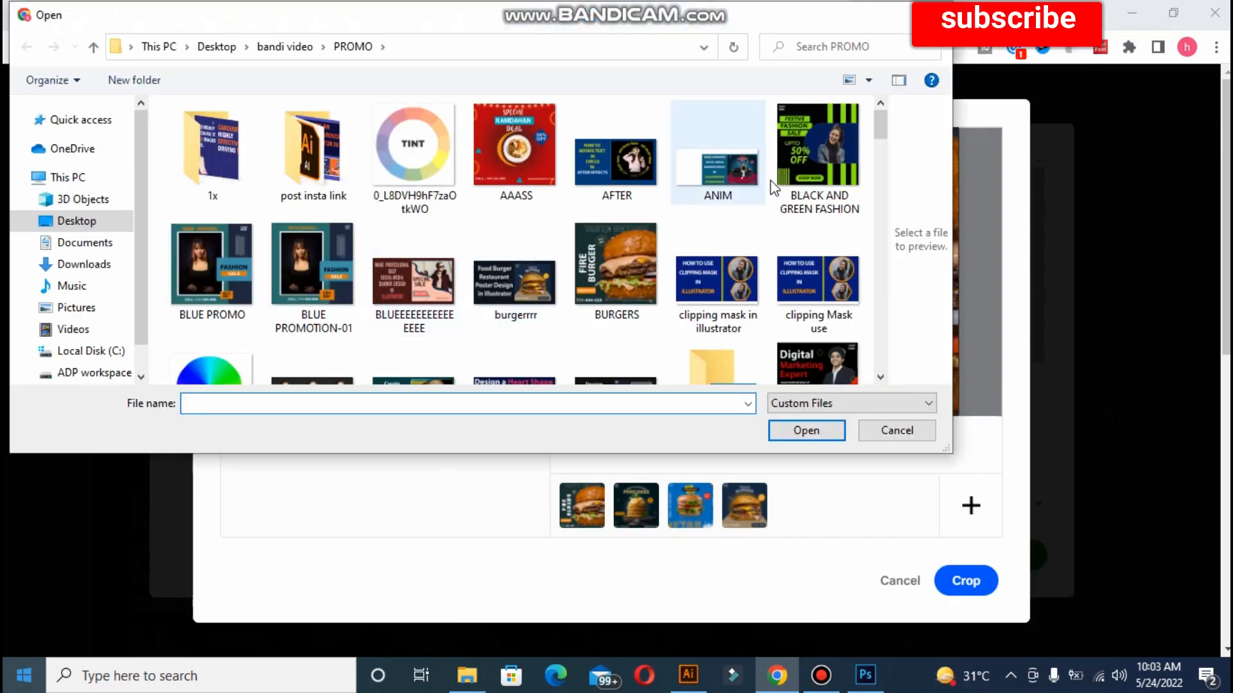
{"action": "left_click_drag", "start_coordinate": [880, 124], "coordinate": [884, 145]}
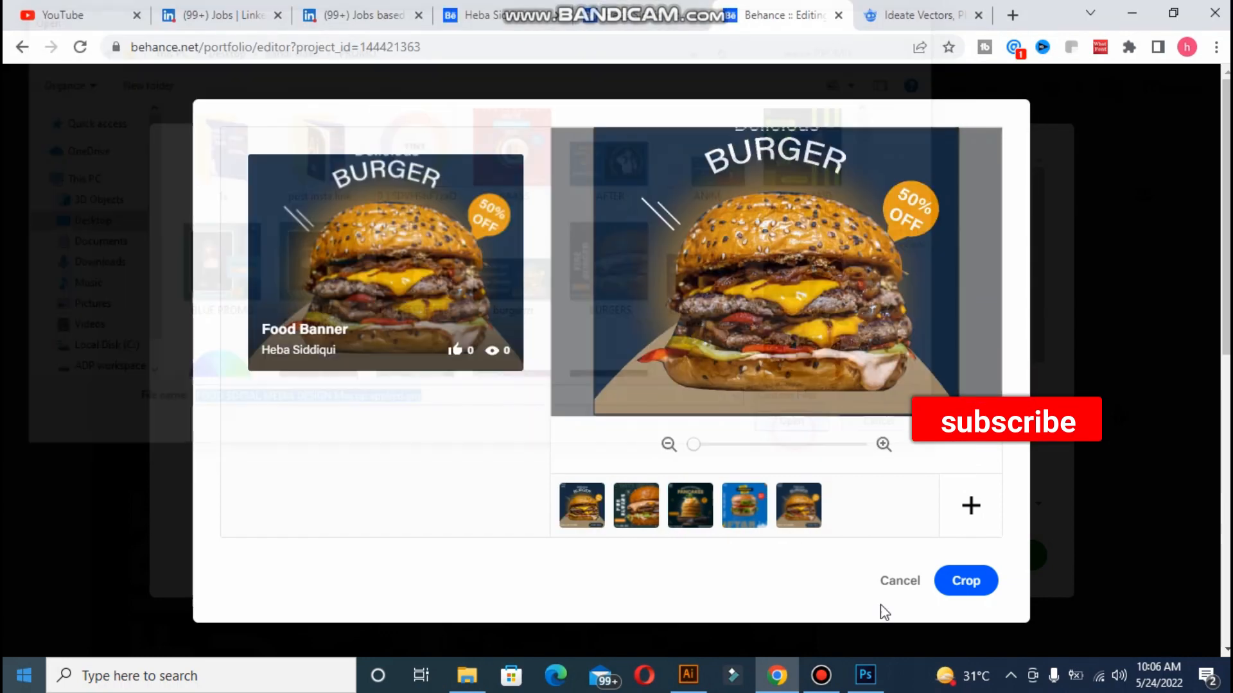
{"action": "left_click", "coordinate": [965, 581]}
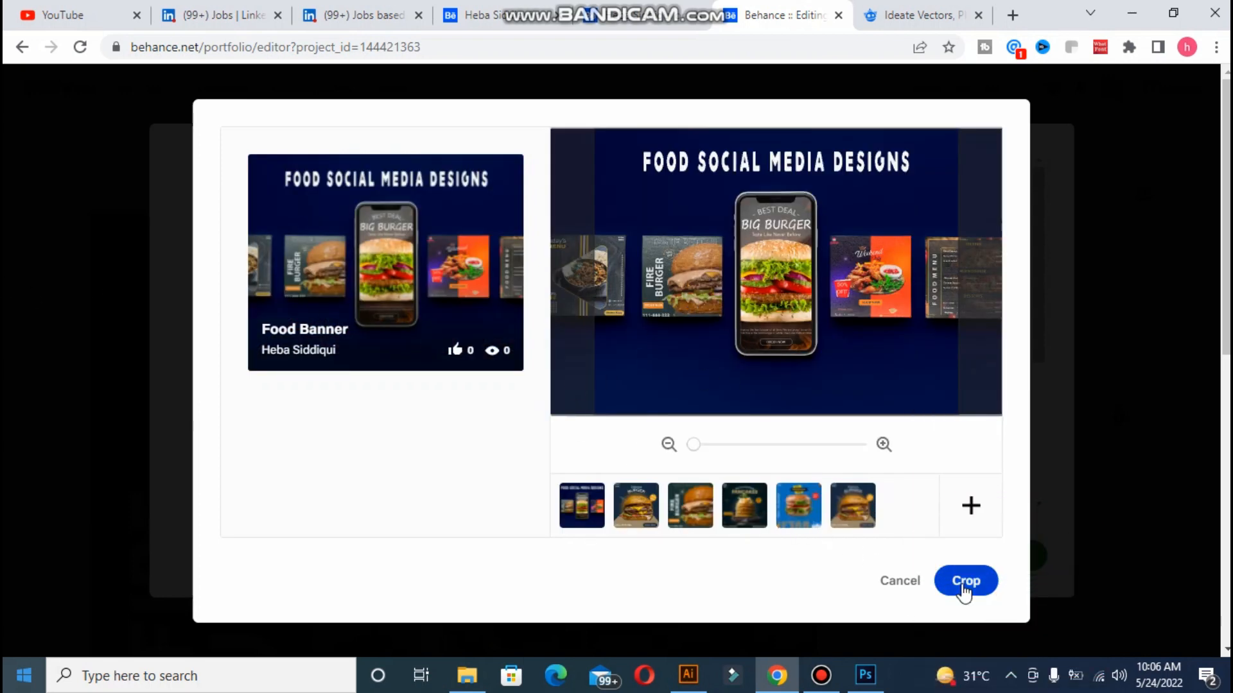
{"action": "left_click", "coordinate": [965, 581]}
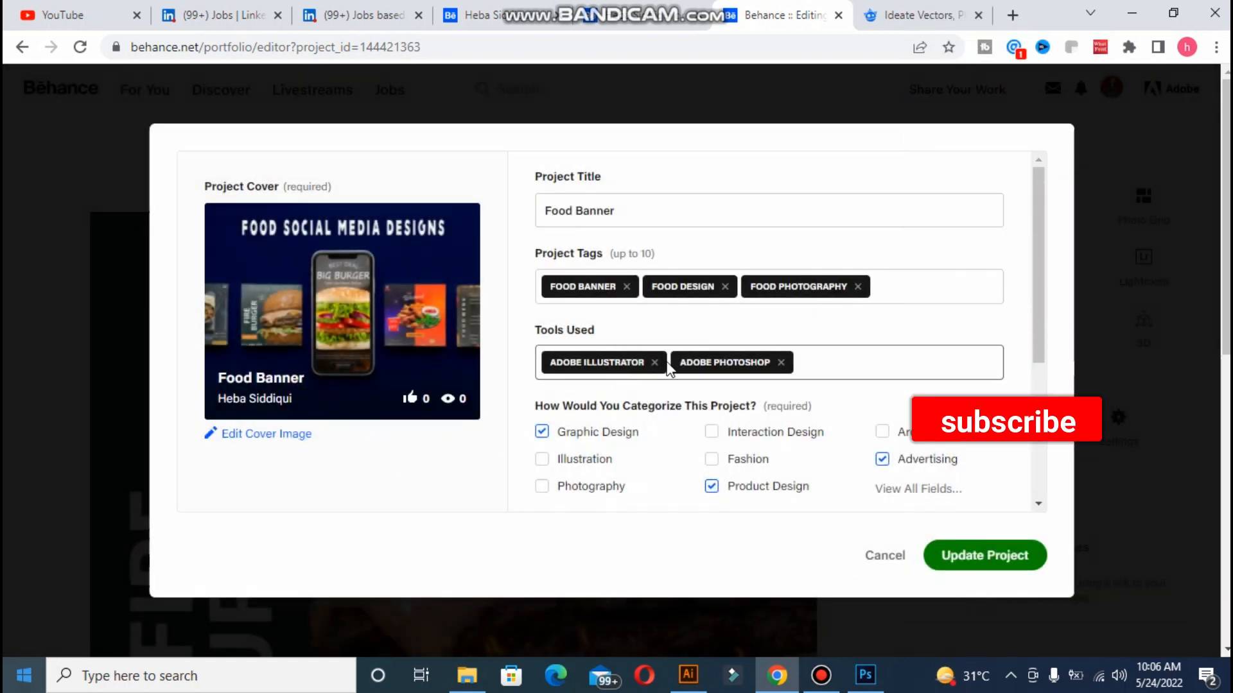
{"action": "scroll", "coordinate": [1037, 299], "scroll_direction": "down", "scroll_amount": 4}
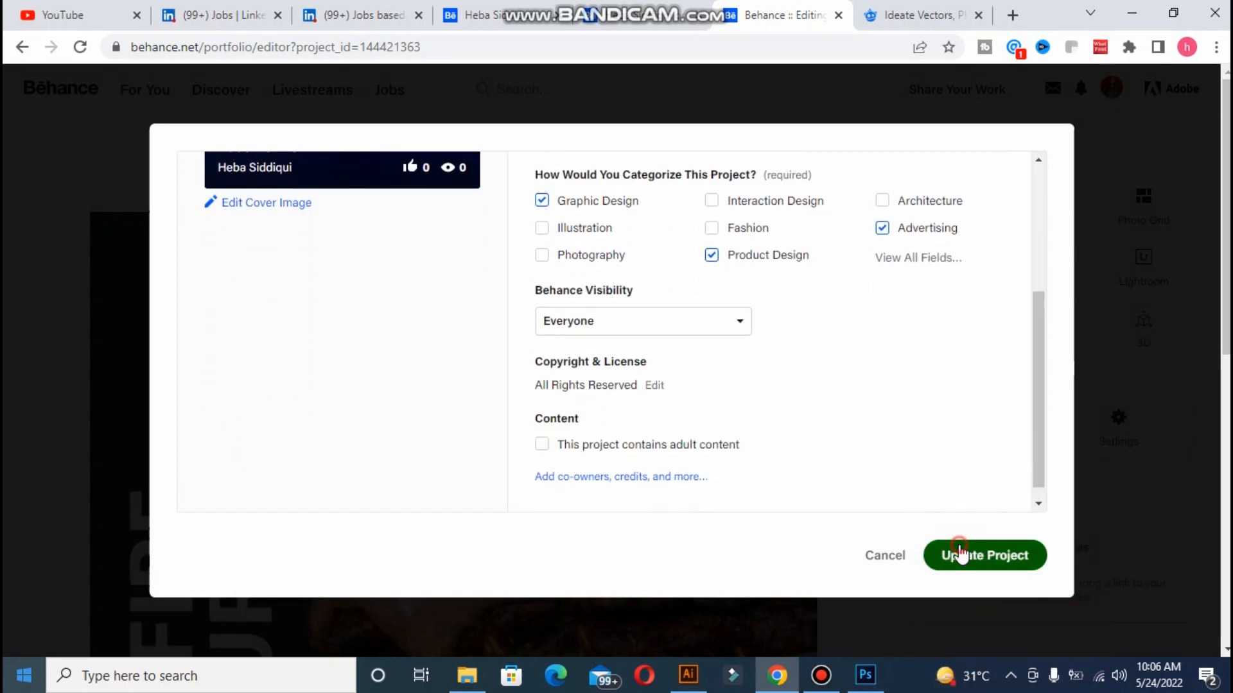
{"action": "left_click", "coordinate": [961, 553]}
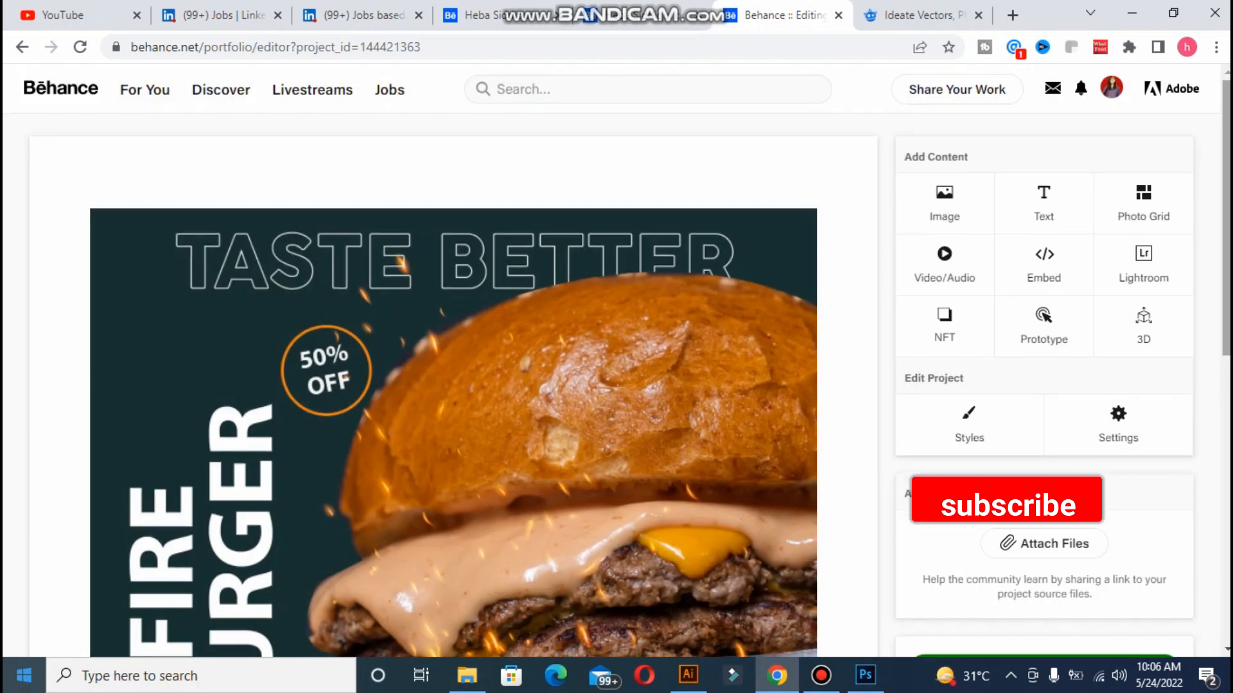
- Open the Behance profile and review the Work projects, including the Food Banner project's new cover
{"action": "mouse_move", "coordinate": [1227, 276]}
{"action": "left_mouse_down"}
{"action": "mouse_move", "coordinate": [1227, 565]}
{"action": "mouse_move", "coordinate": [1227, 275]}
{"action": "left_mouse_up"}
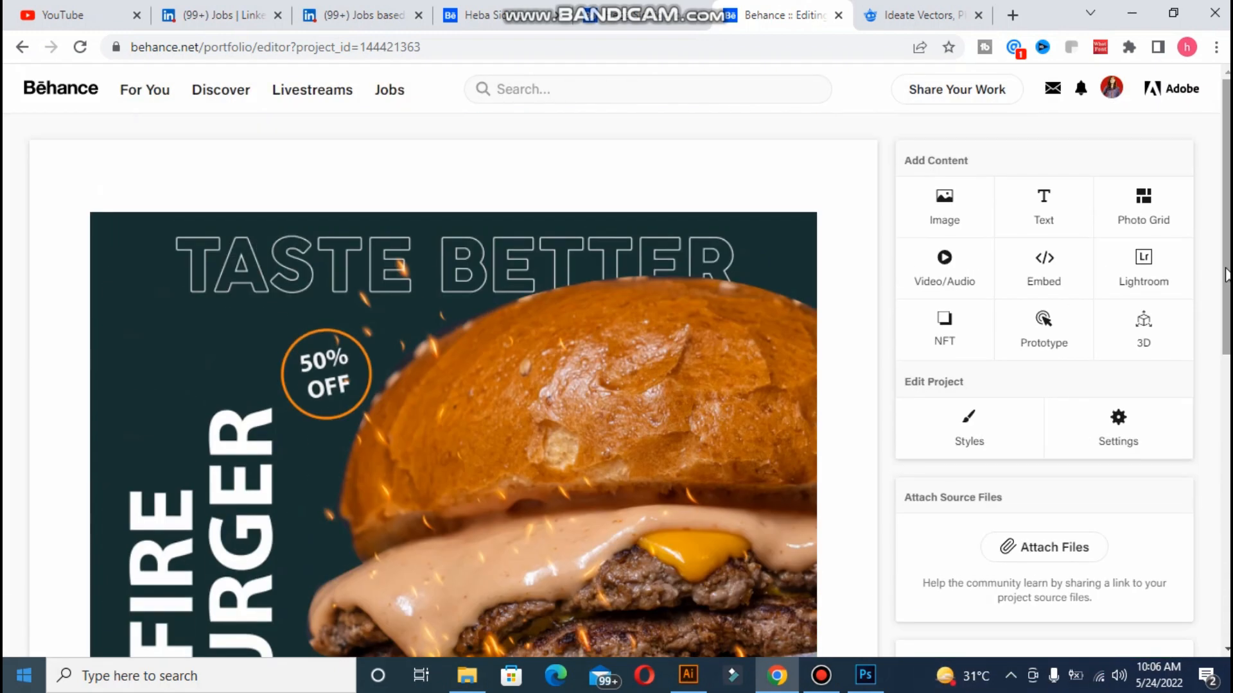
{"action": "mouse_move", "coordinate": [1112, 102]}
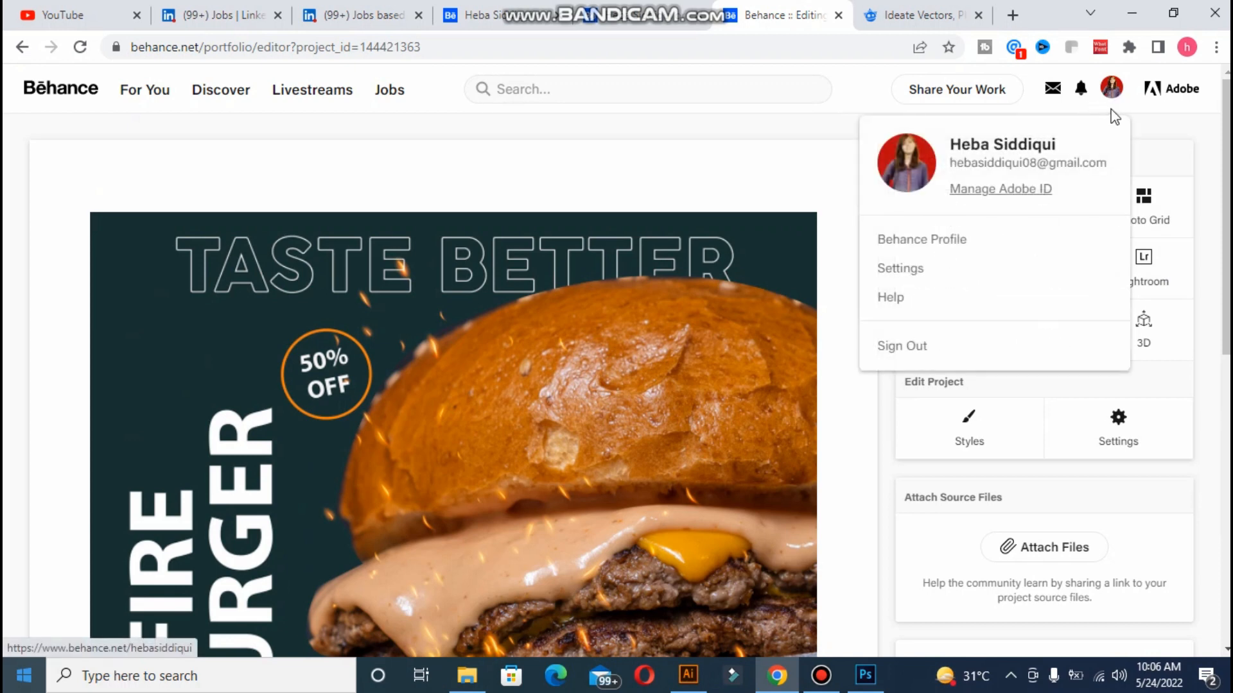
{"action": "left_click", "coordinate": [911, 241]}
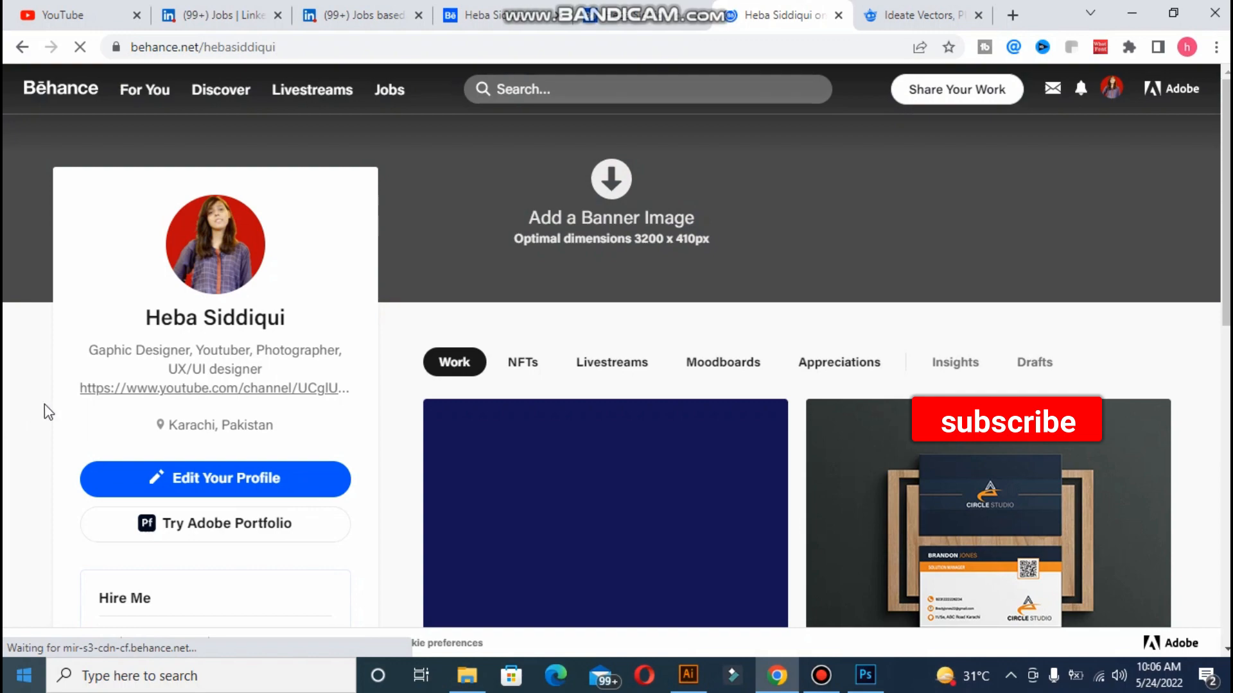
{"action": "scroll", "coordinate": [44, 403], "scroll_direction": "down", "scroll_amount": 8}
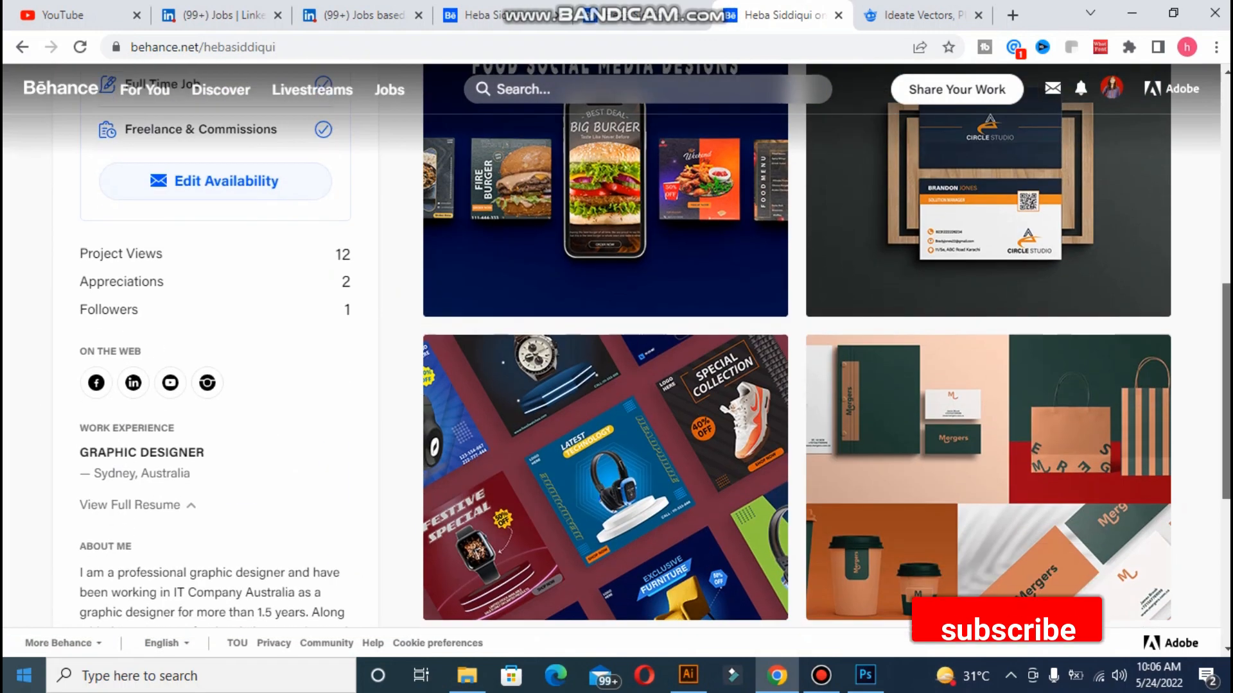
{"action": "left_click_drag", "start_coordinate": [1228, 445], "coordinate": [1228, 345]}
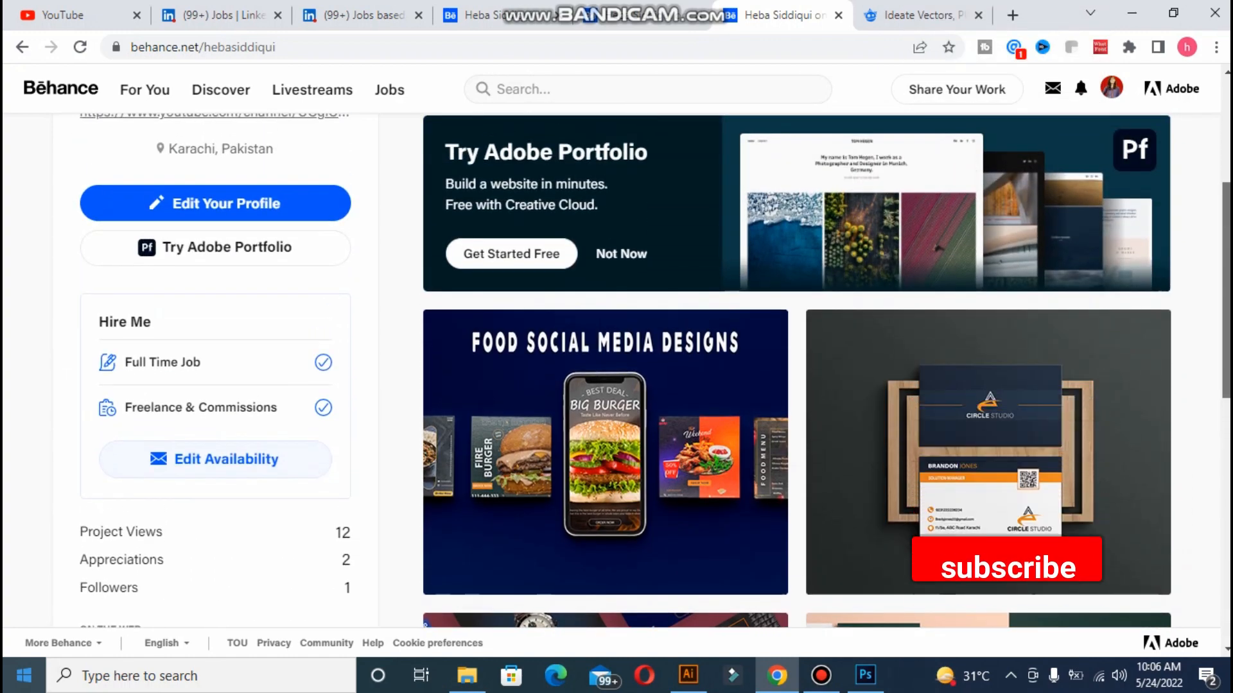
{"action": "left_click_drag", "start_coordinate": [1228, 345], "coordinate": [1222, 319]}
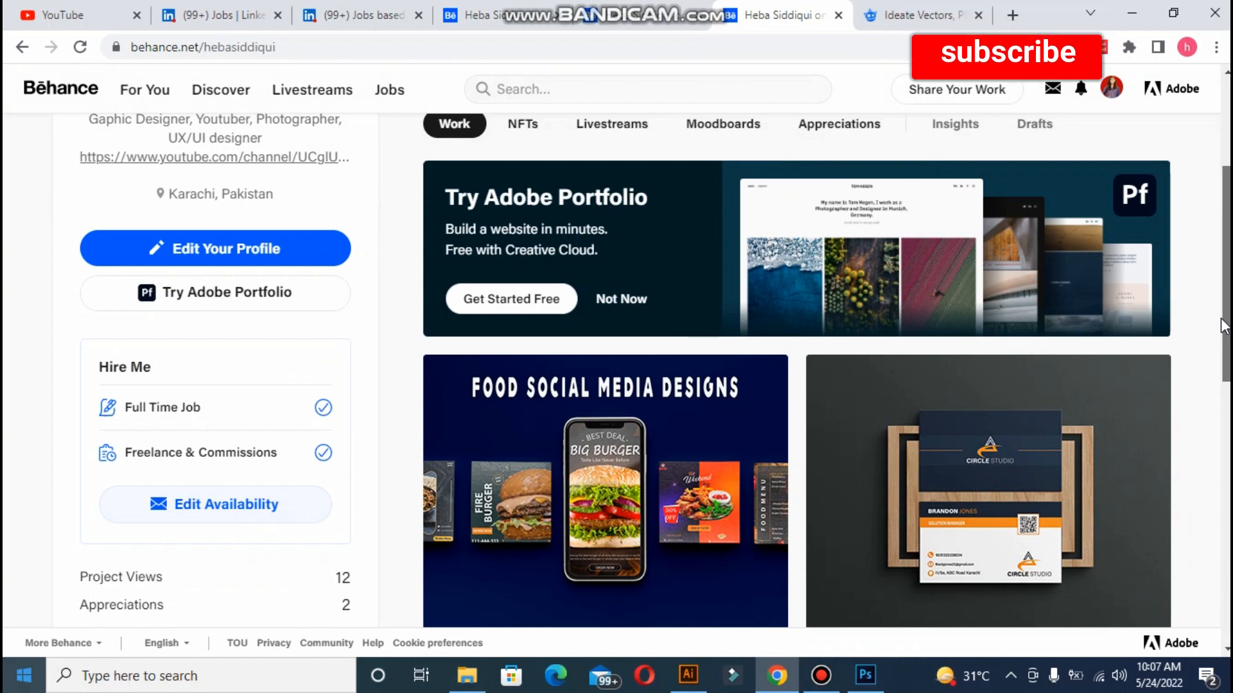
{"action": "scroll", "coordinate": [1223, 325], "scroll_direction": "up", "scroll_amount": 3}
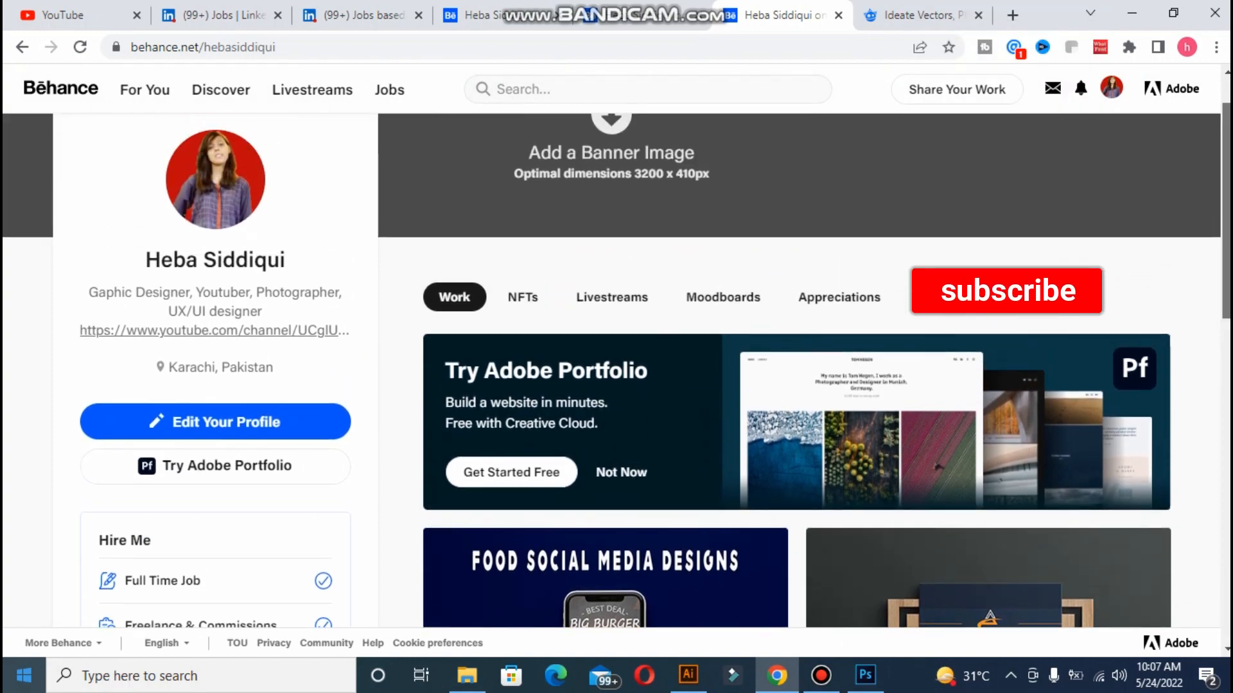